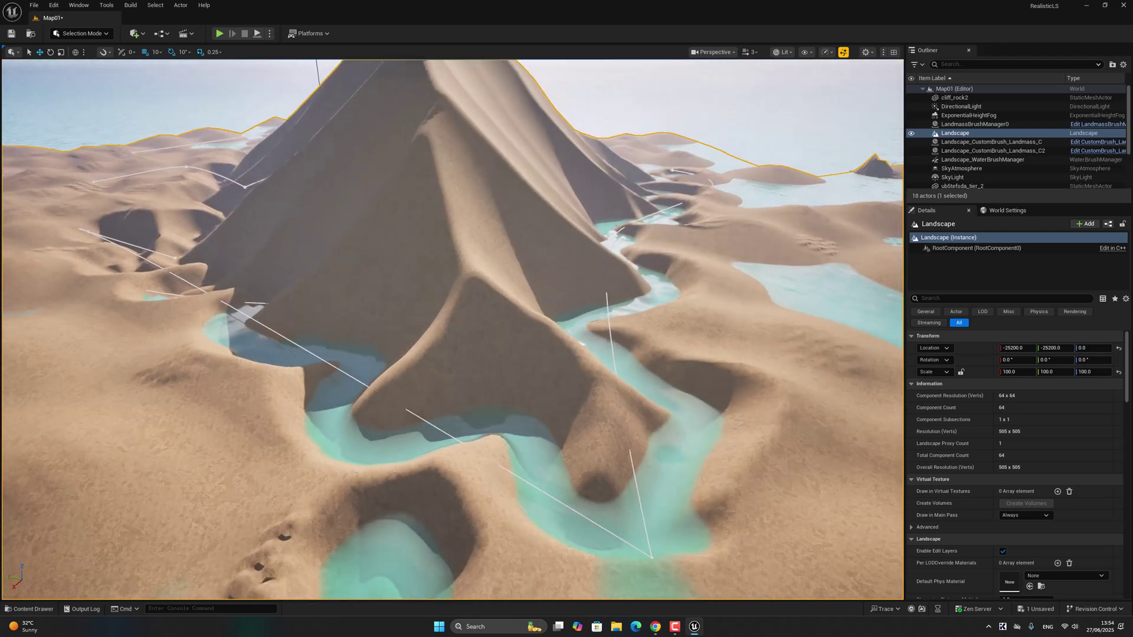
- Orbit and fly around Map01's mountain, shoreline and rock to inspect the terrain
key(s)
right_drag(453, 329, 673, 324)
key(s)
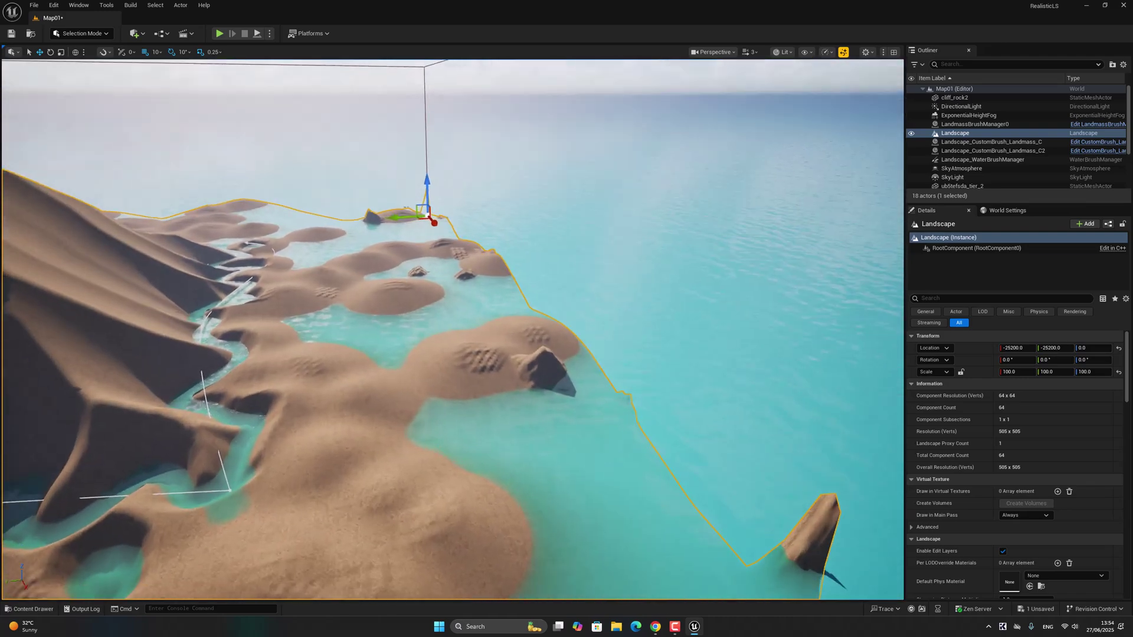
right_drag(523, 176, 349, 170)
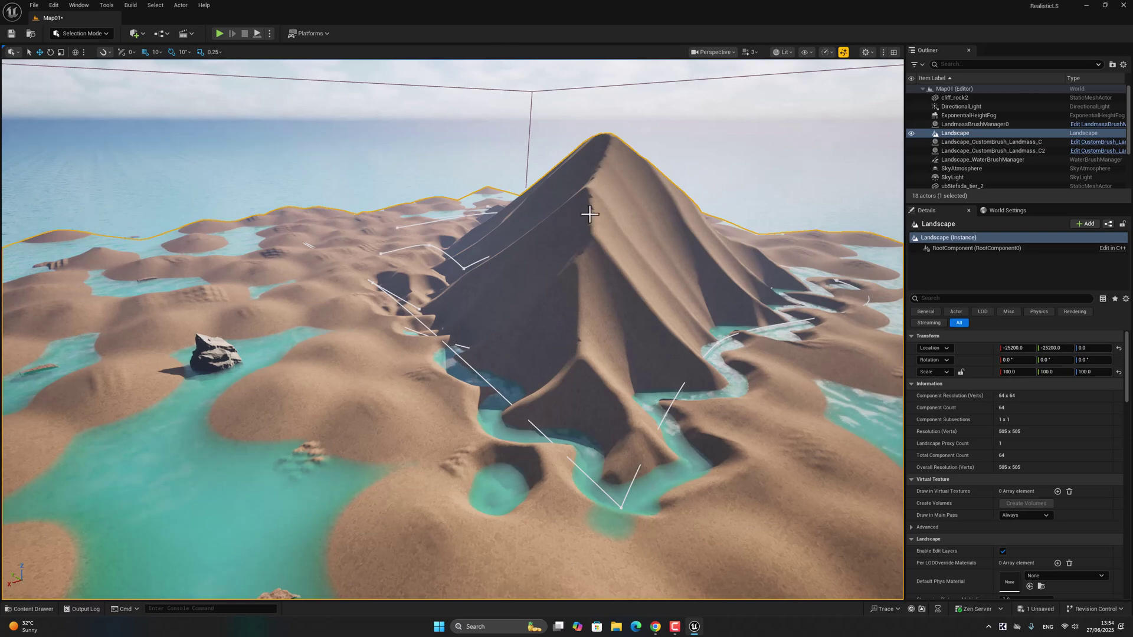
right_drag(606, 277, 395, 251)
key(w)
key(w)
key(w)
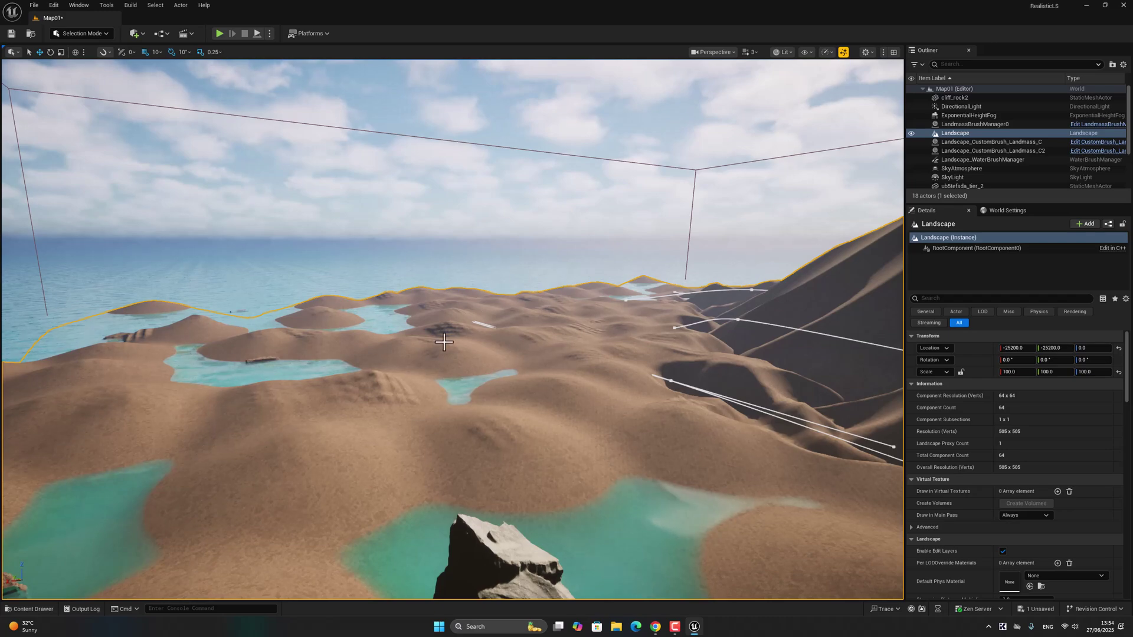
right_drag(443, 339, 319, 475)
key(w)
right_drag(332, 288, 500, 307)
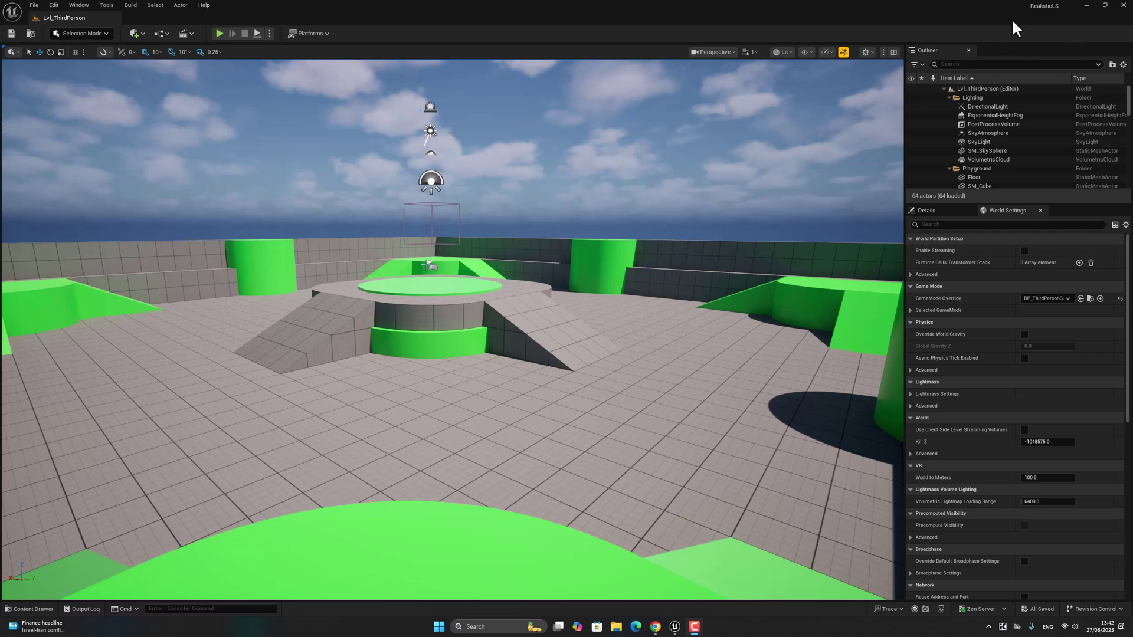
- Create a new level from the Empty Level template
click(34, 6)
click(61, 40)
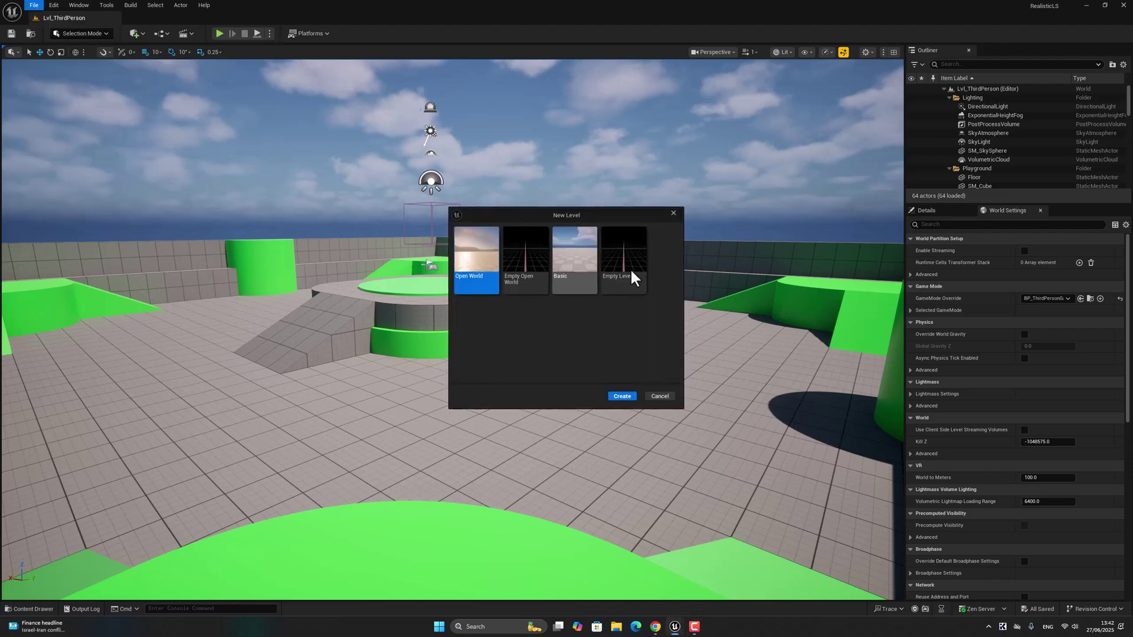
click(617, 253)
click(618, 394)
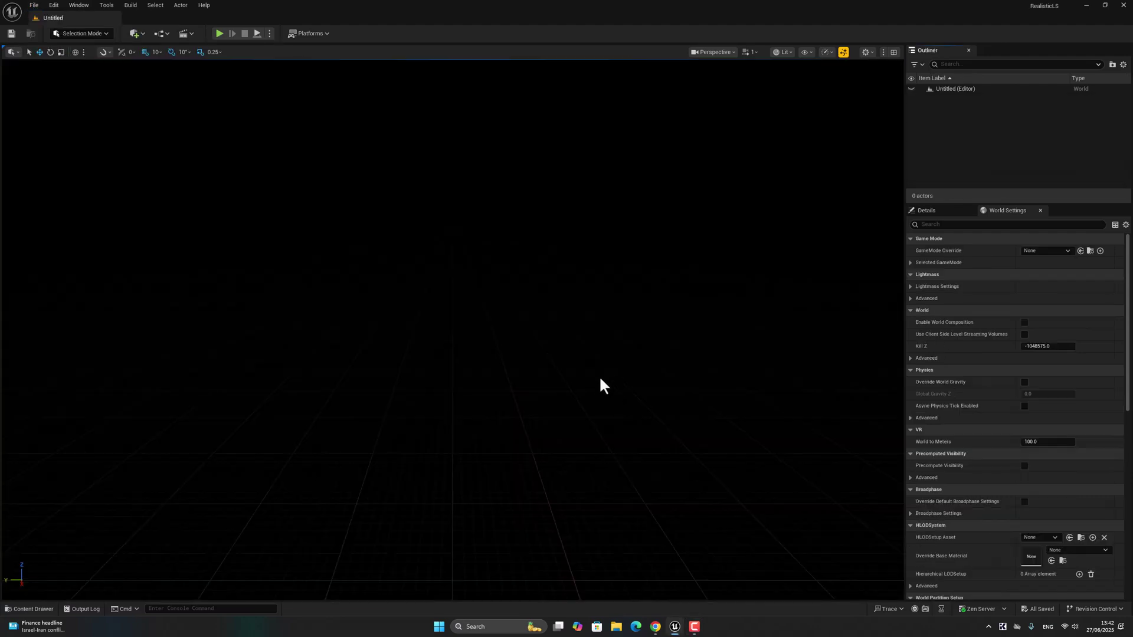
- Create a landscape with default settings in Landscape mode
click(78, 33)
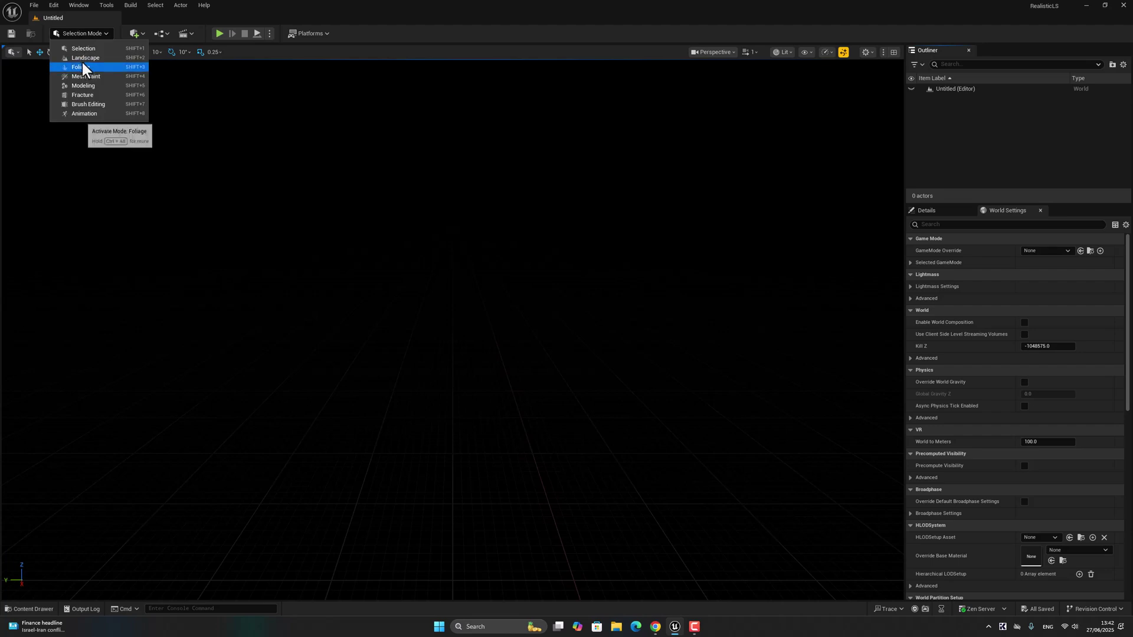
click(81, 61)
click(172, 294)
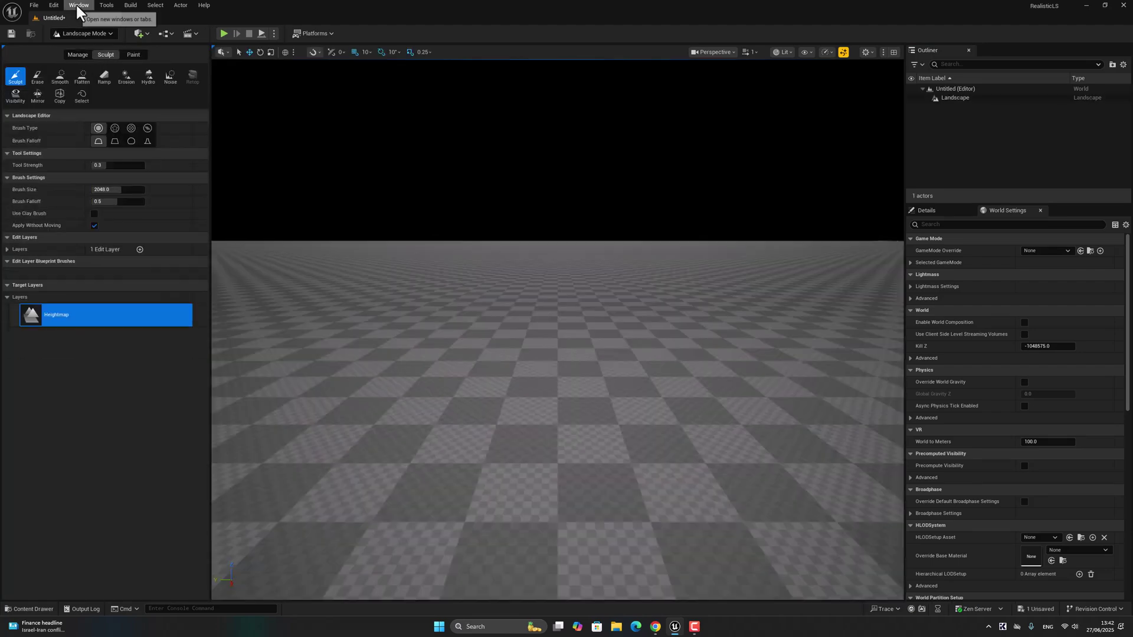
click(77, 4)
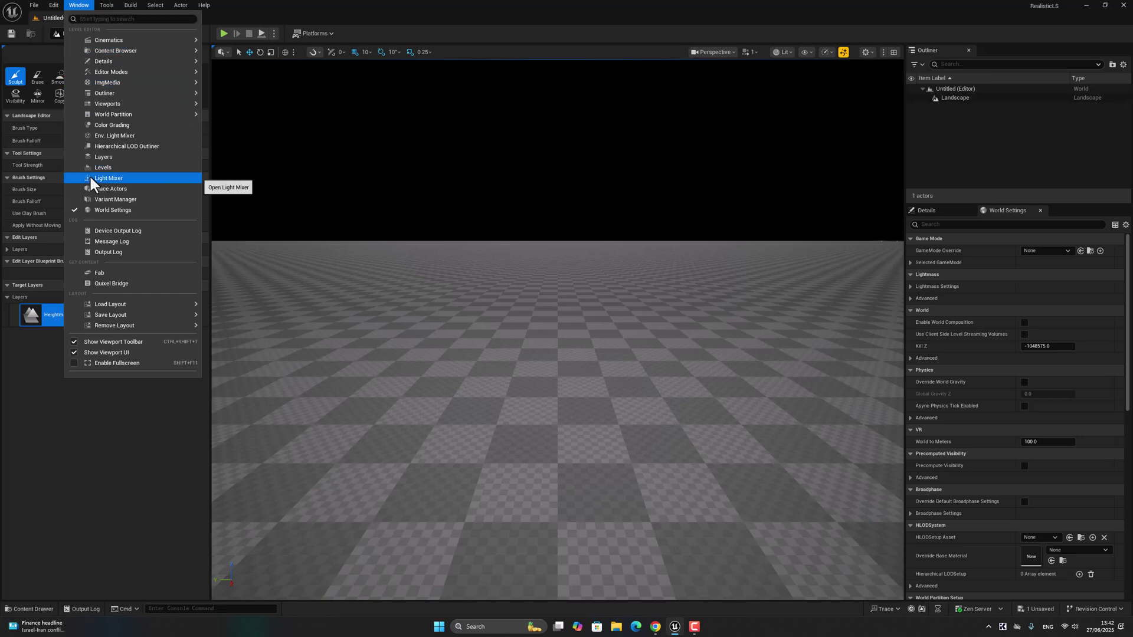
- Add a sky light, directional light, sky atmosphere, volumetric clouds and height fog via Env. Light Mixer
click(104, 137)
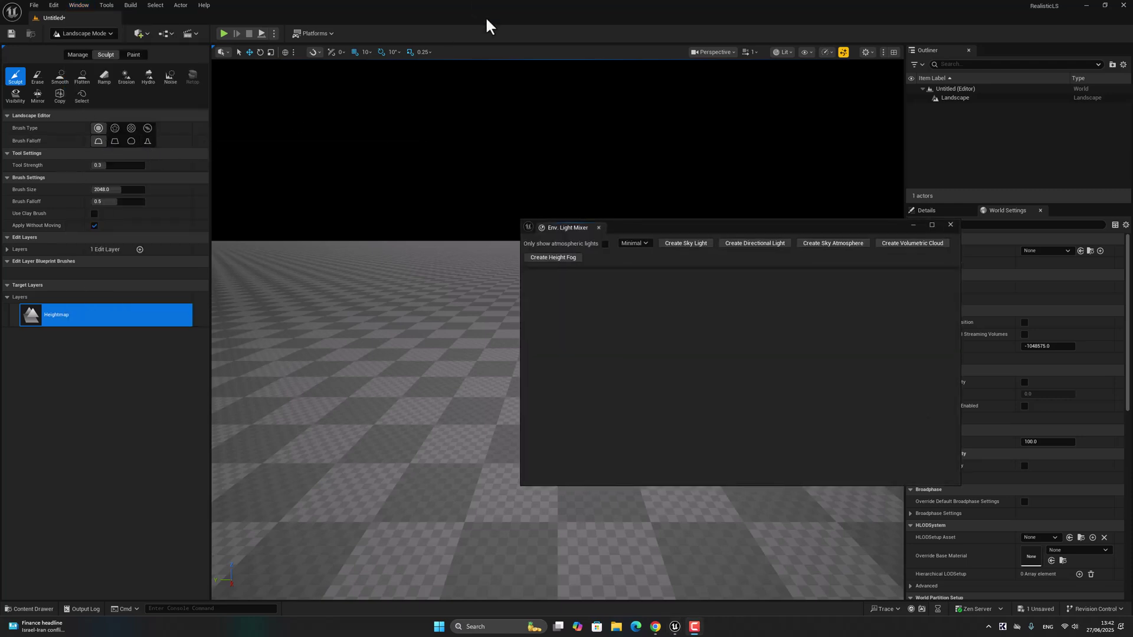
click(692, 244)
click(691, 244)
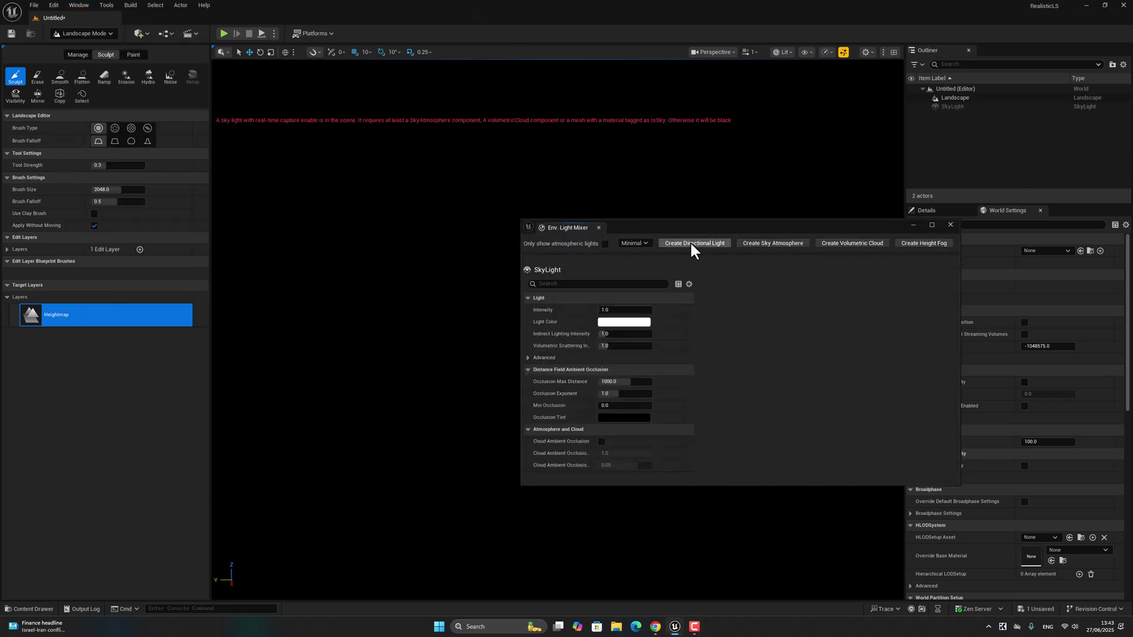
click(706, 243)
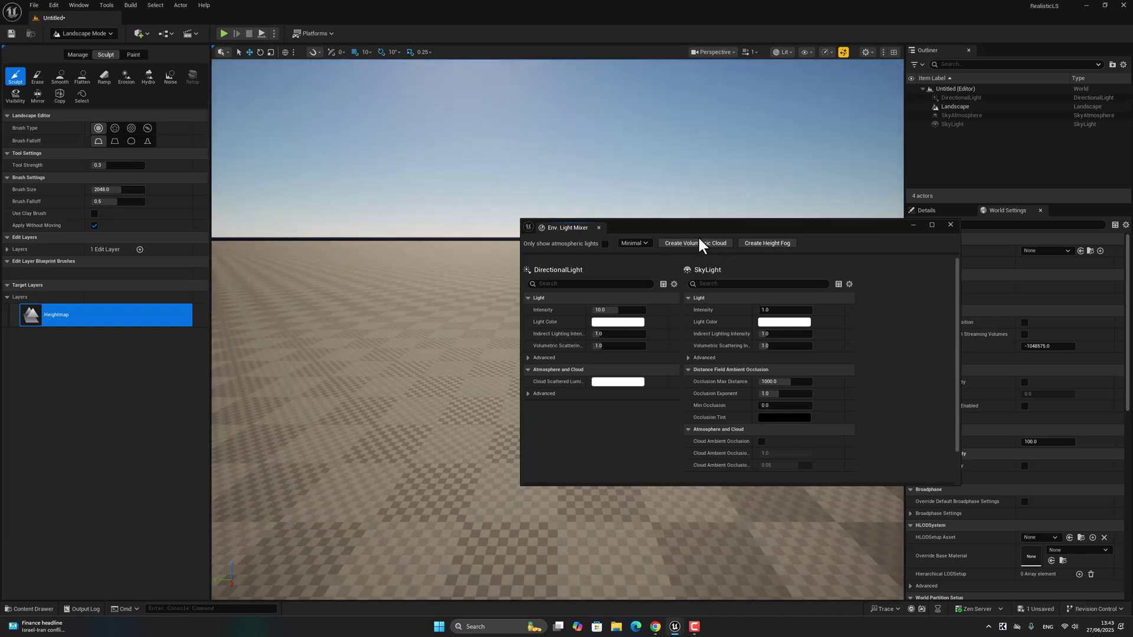
click(686, 242)
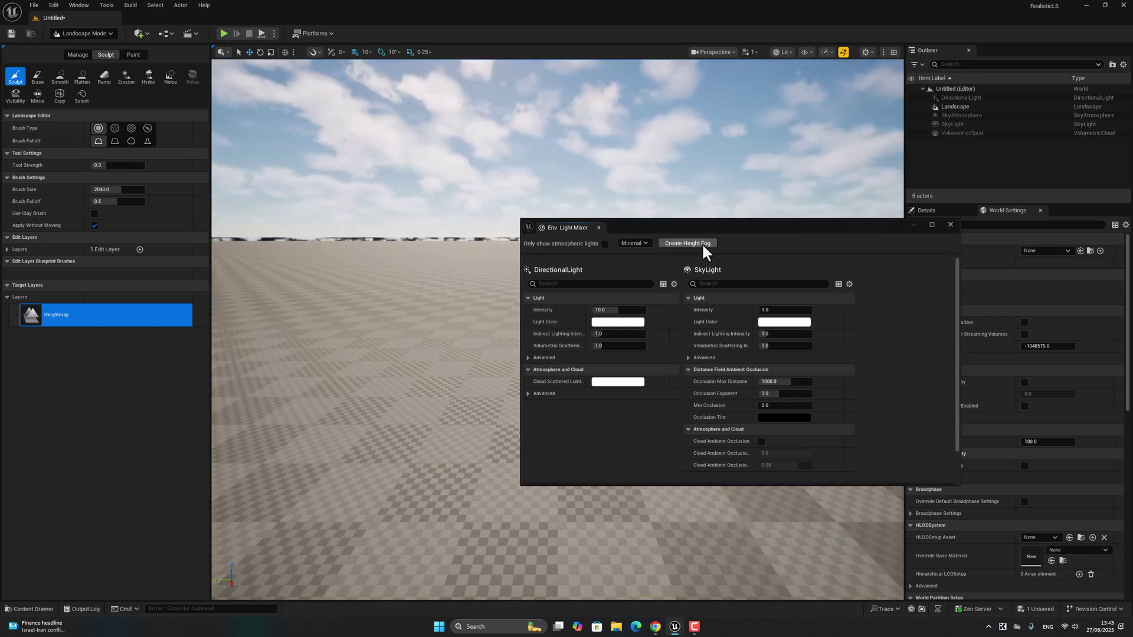
click(702, 242)
- Enable Volumetric Fog on the height fog and close the Env. Light Mixer
drag(957, 297, 610, 455)
click(595, 468)
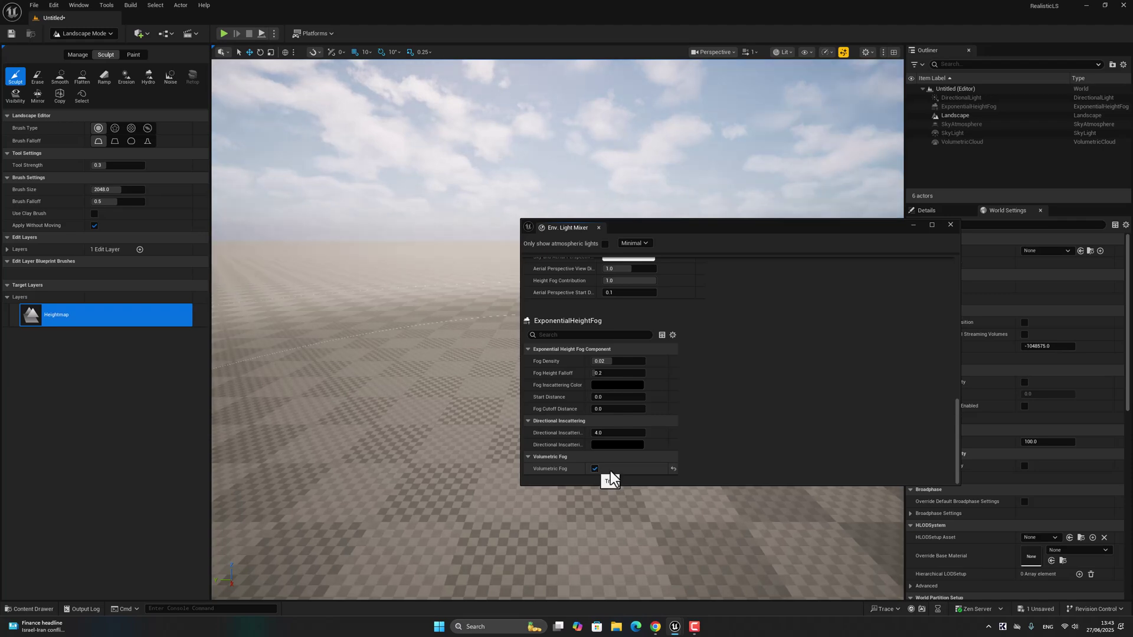
click(951, 224)
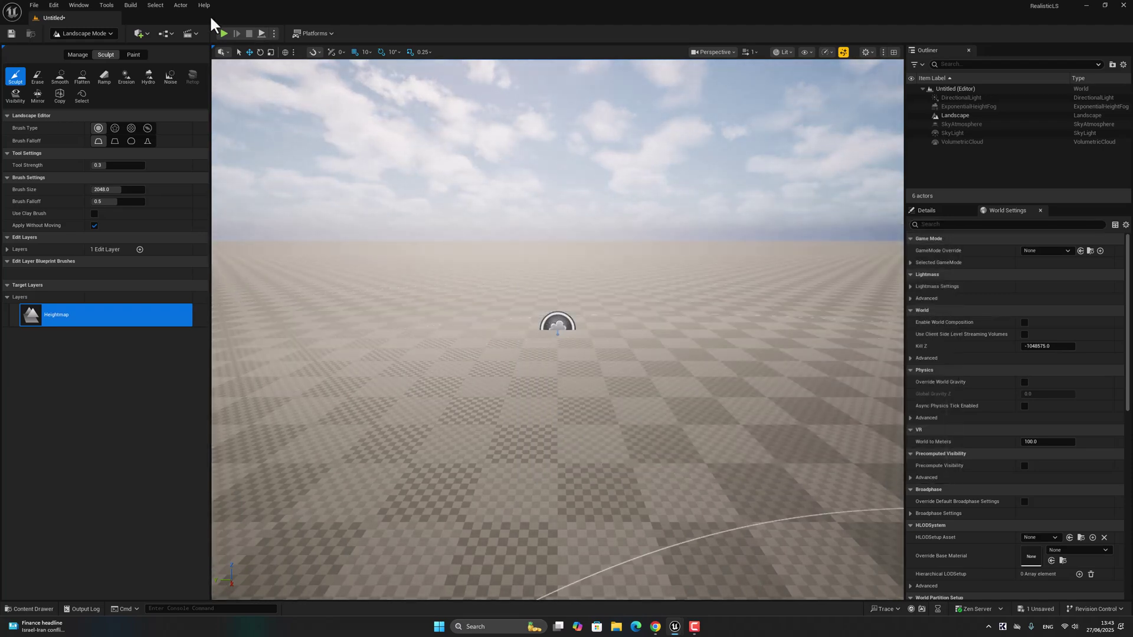
click(88, 34)
- Return to Selection Mode and launch Fab from the Content Drawer's Add menu
click(90, 49)
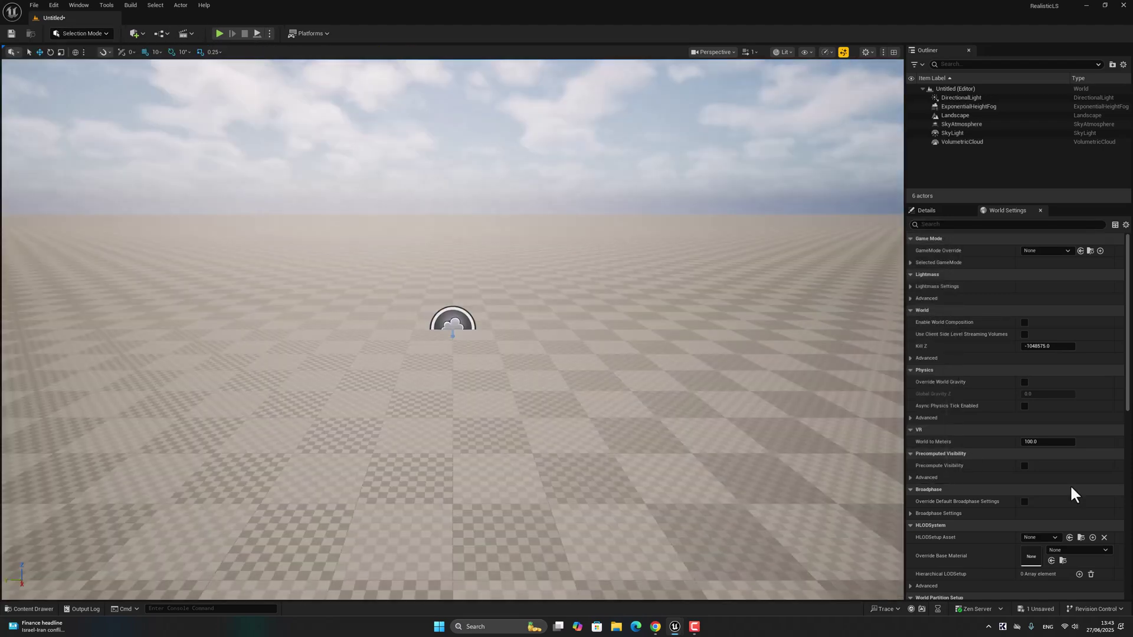
click(27, 609)
click(216, 412)
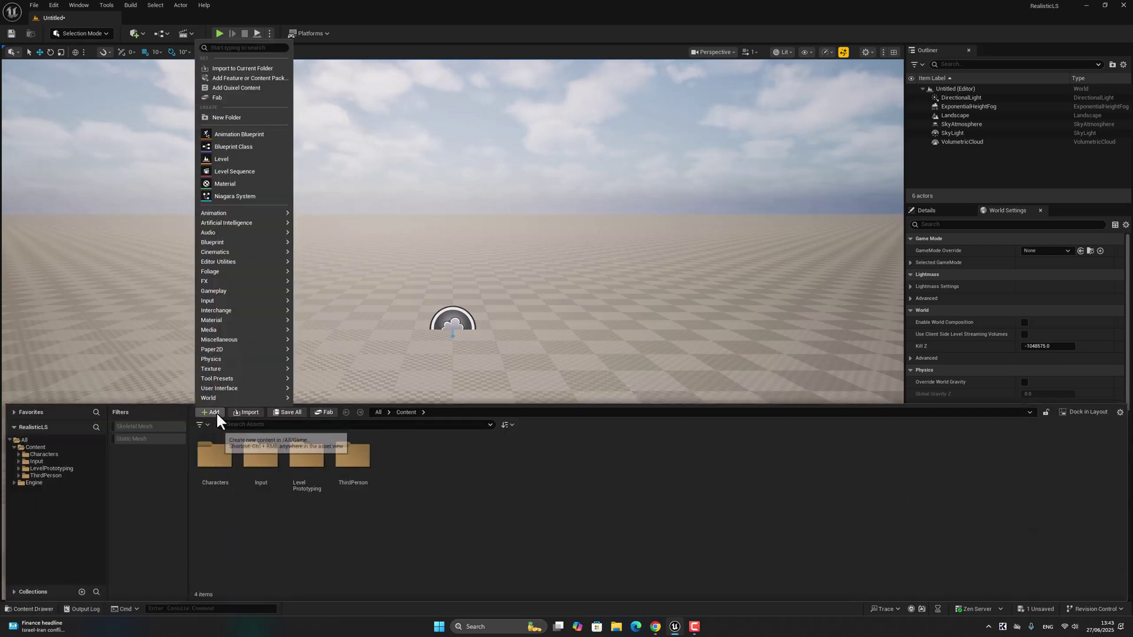
click(234, 98)
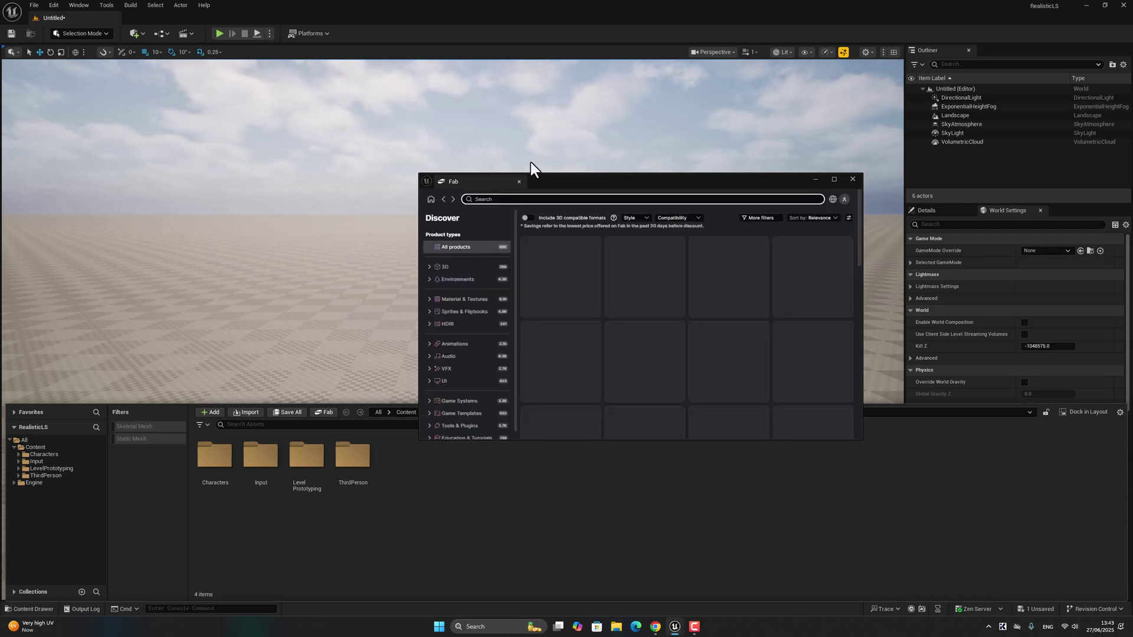
- Search Fab for house assets and filter the results to free products
click(578, 200)
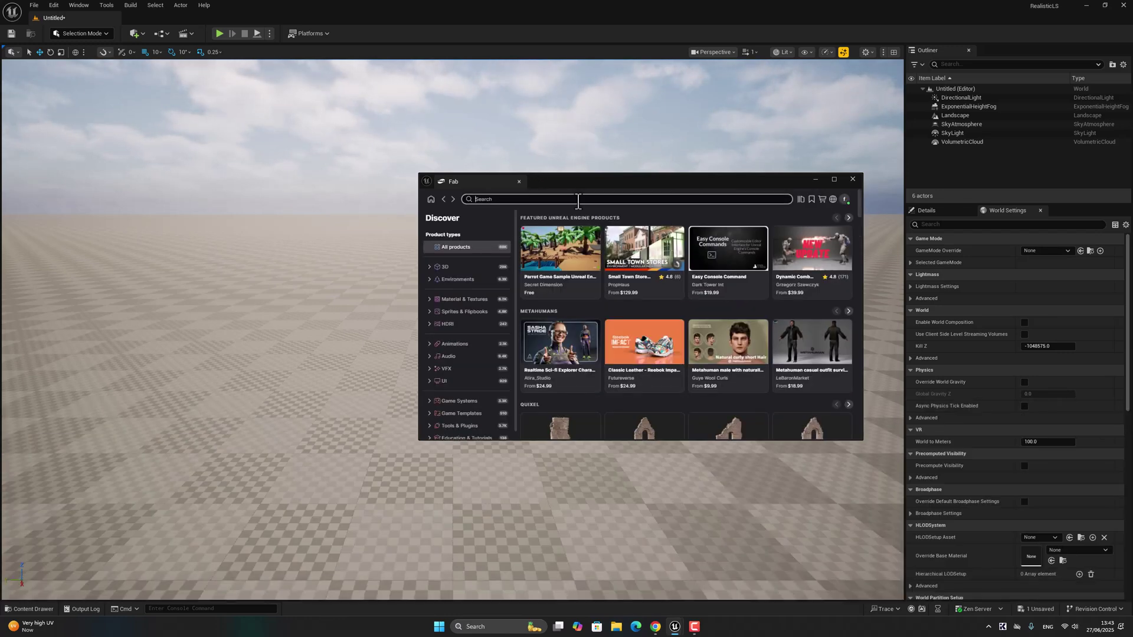
scroll(630, 357, down, 5)
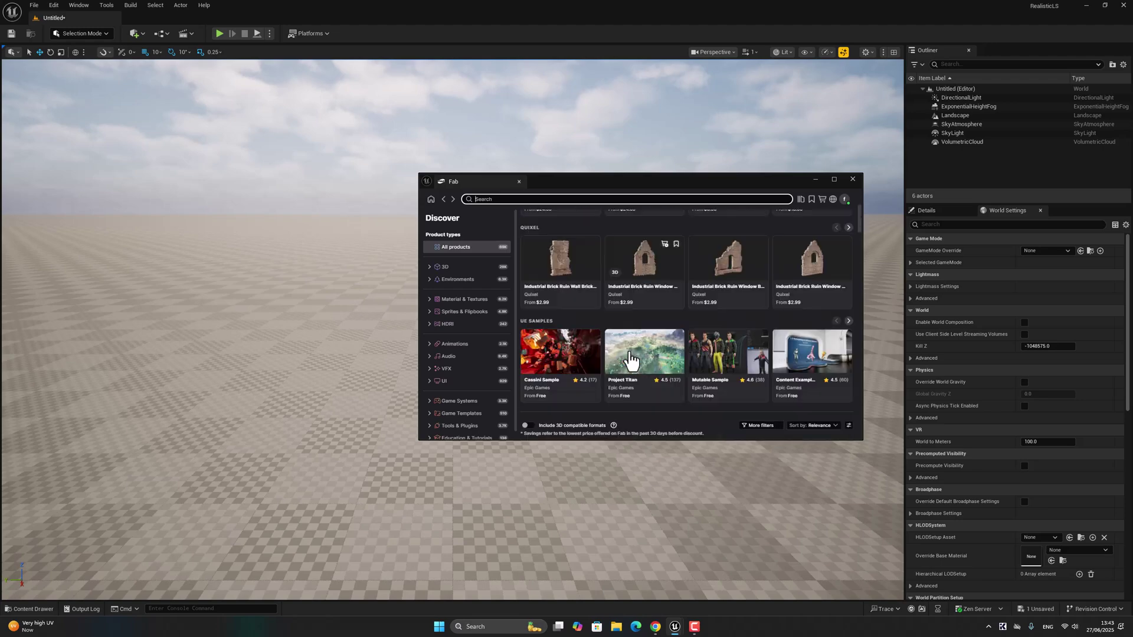
scroll(629, 351, up, 5)
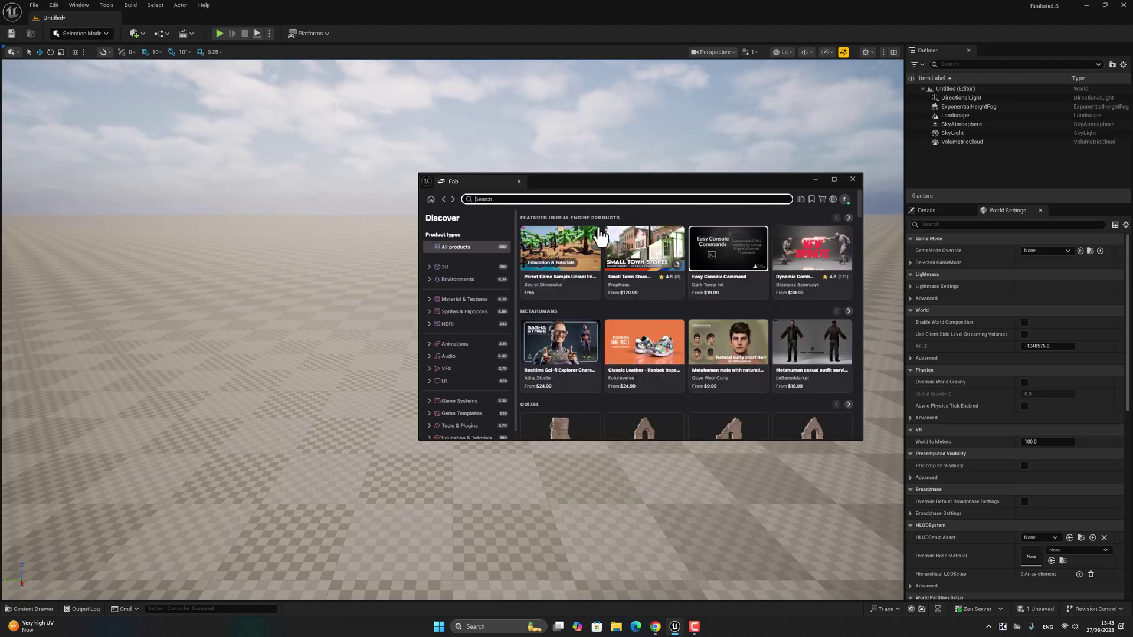
text(houis)
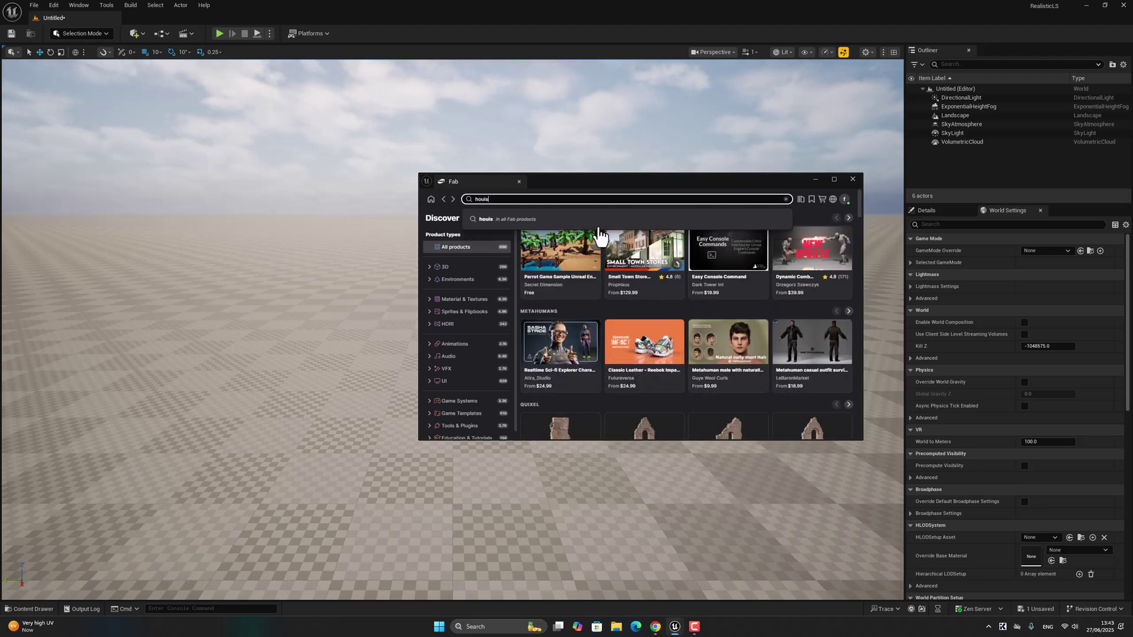
key(Return)
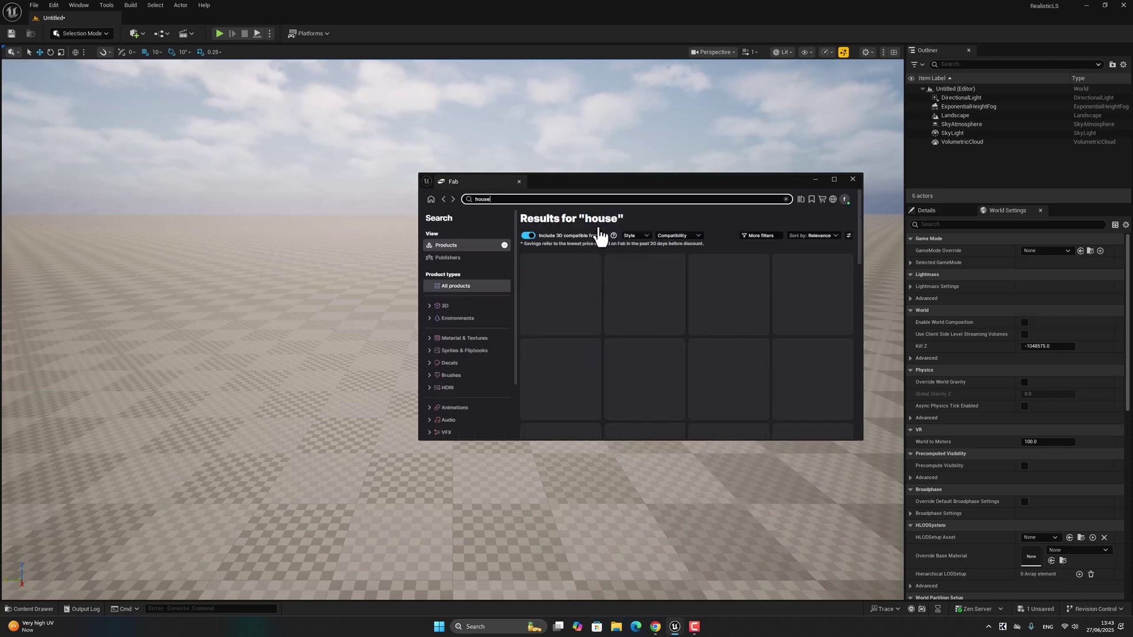
click(769, 236)
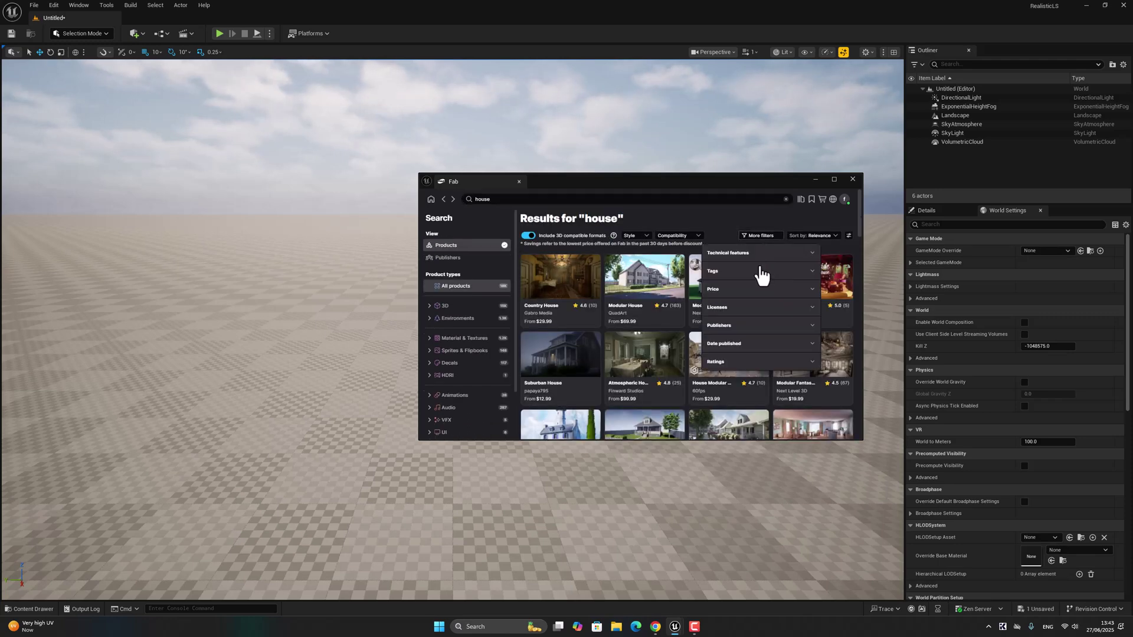
click(714, 289)
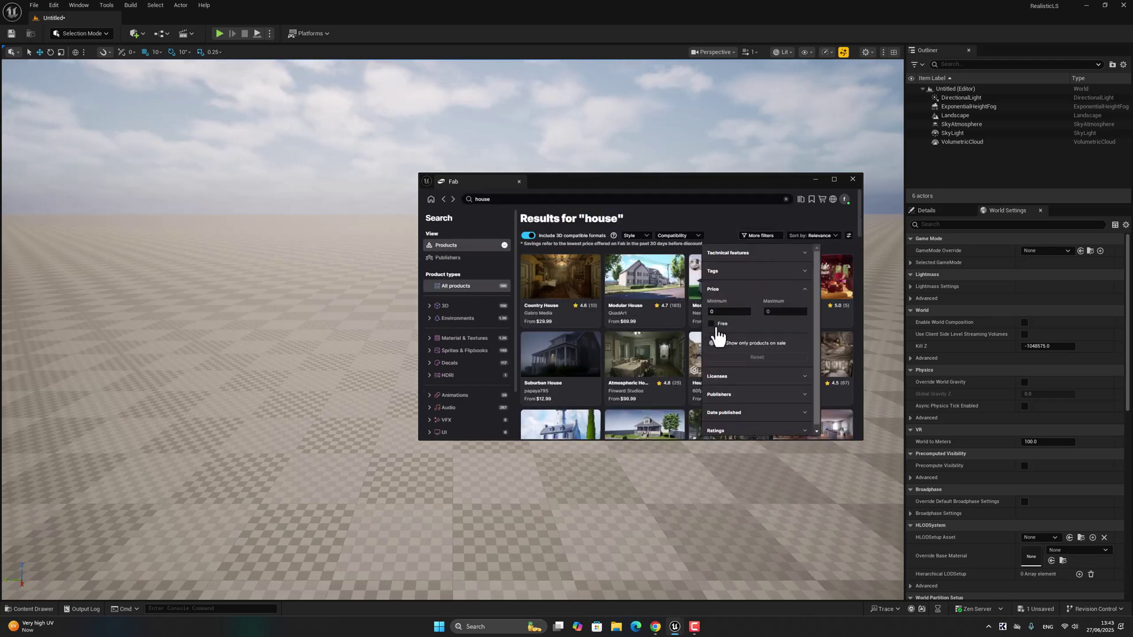
click(712, 324)
click(643, 211)
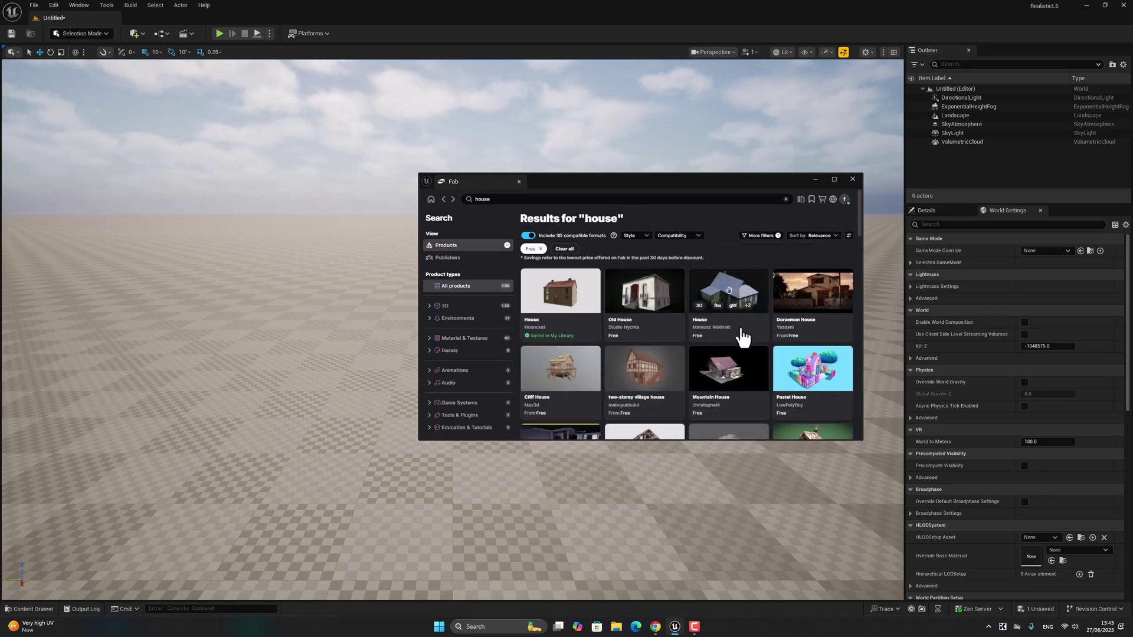
- Add the free House model to the project and return to the house results
click(701, 288)
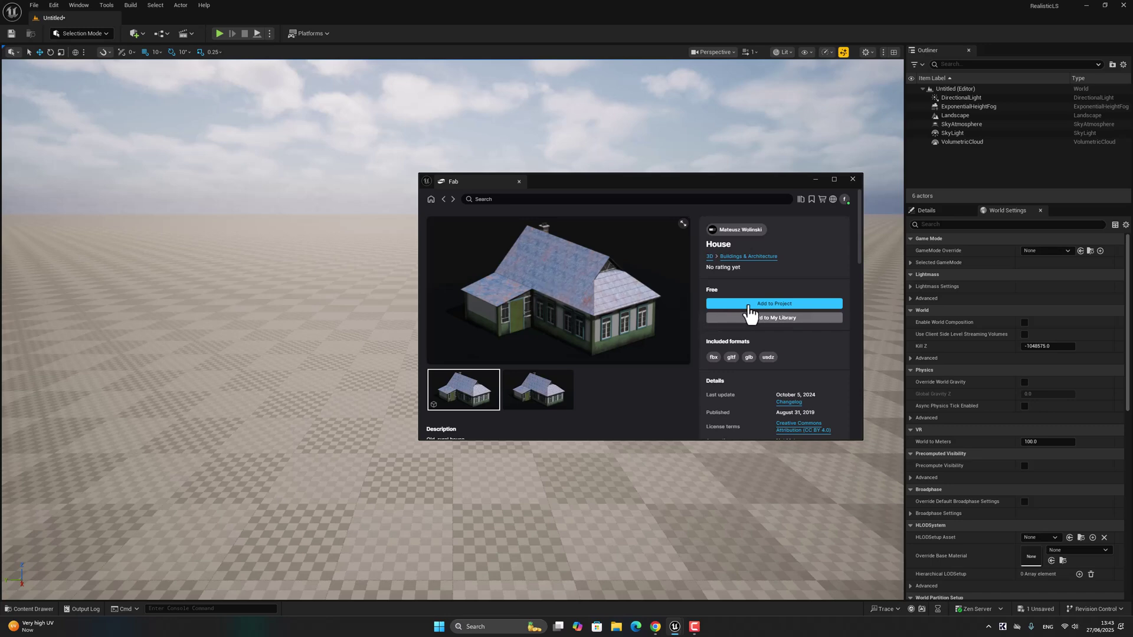
click(788, 306)
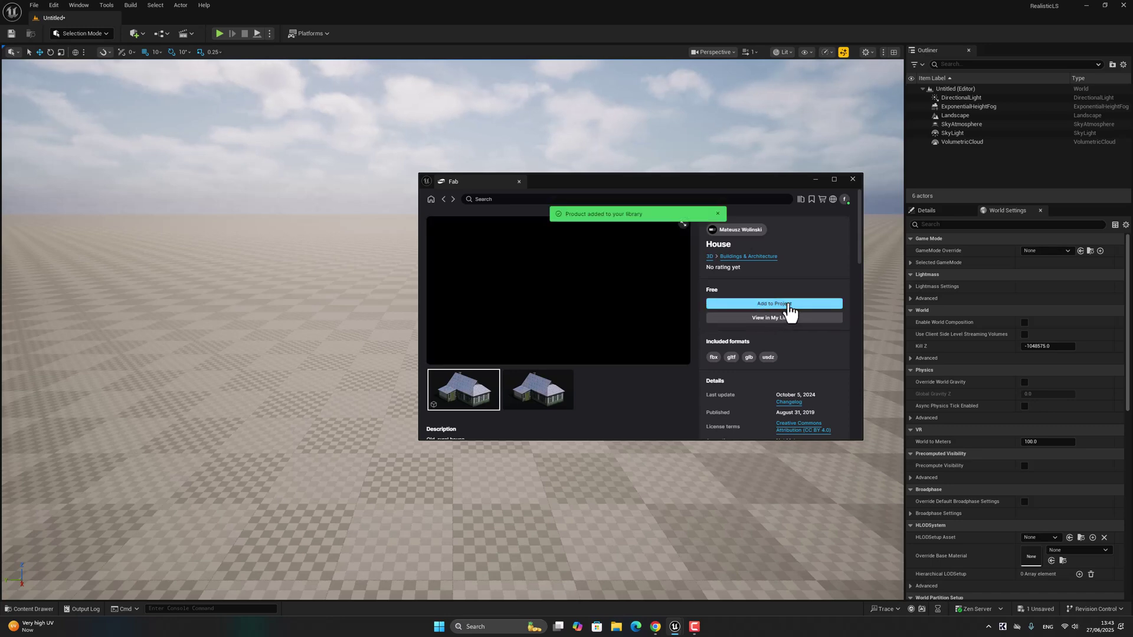
click(444, 200)
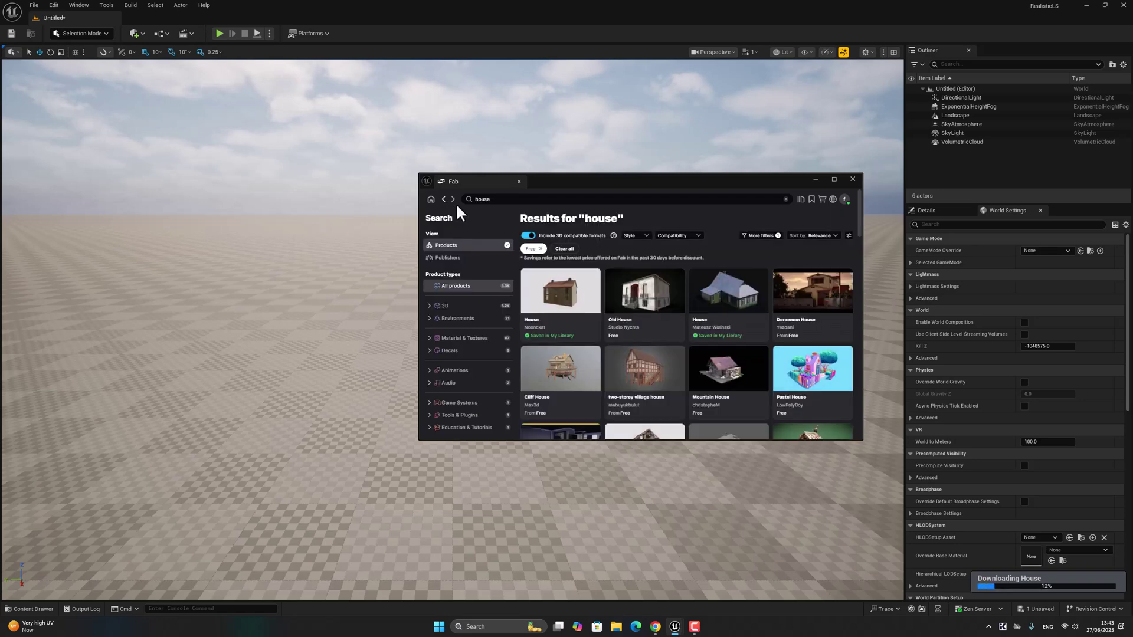
click(576, 200)
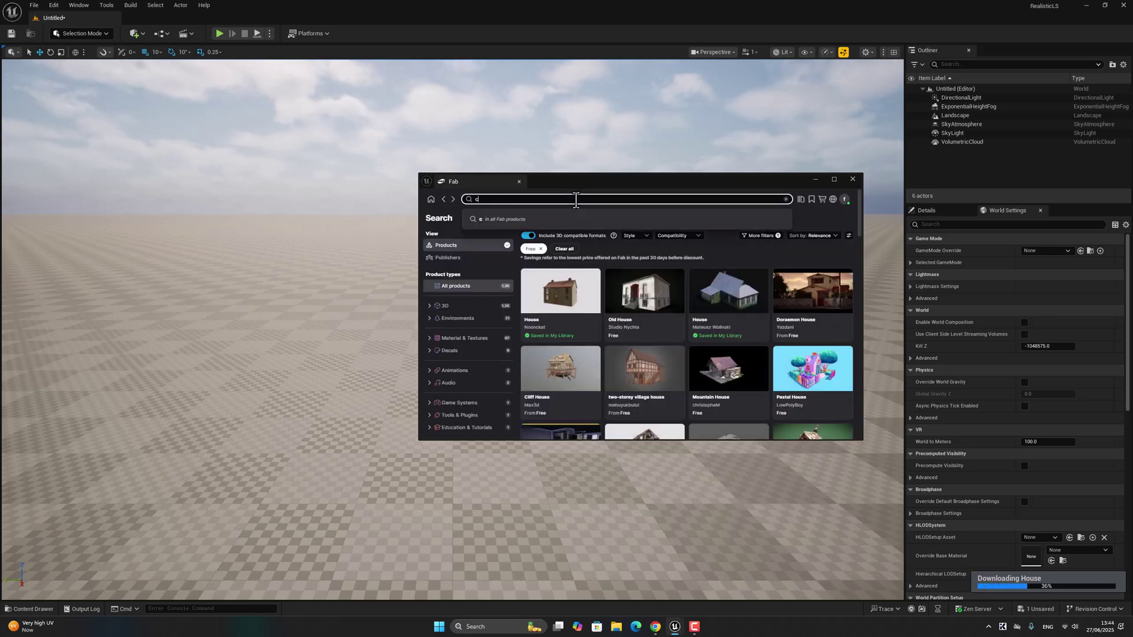
- Search Fab for 'cliff' and view all cliff results
text(cliff)
key(Return)
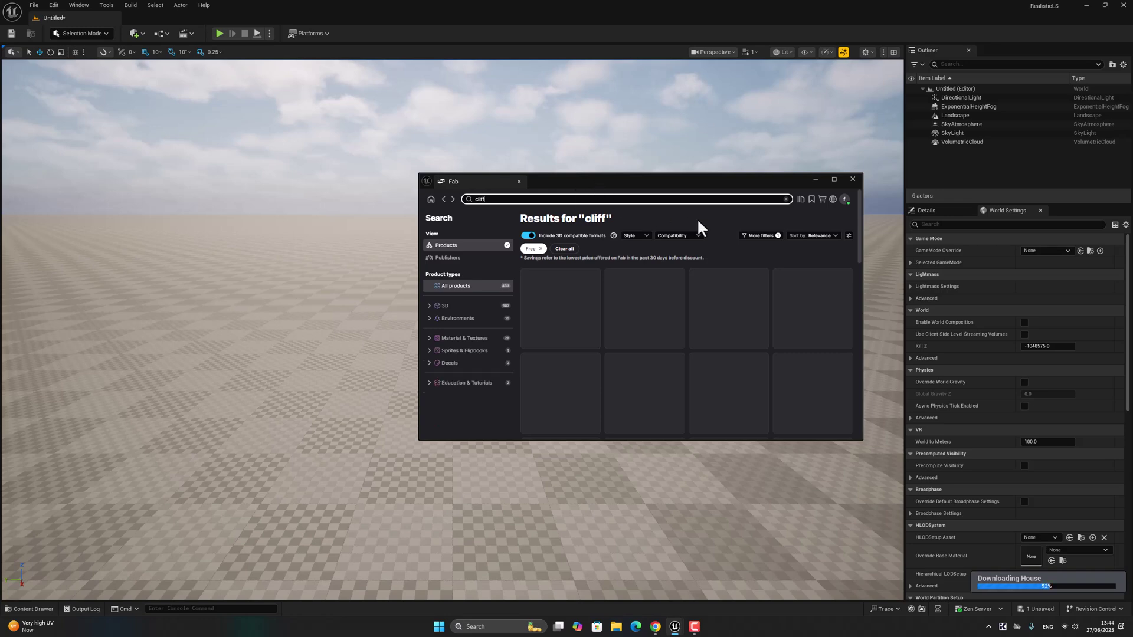
click(761, 237)
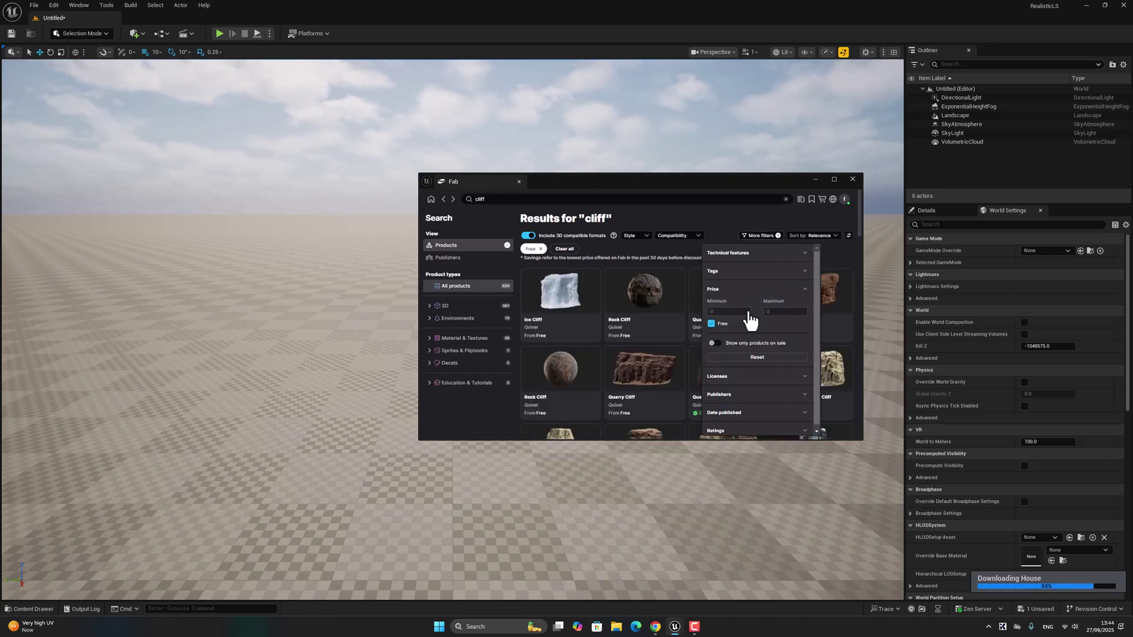
click(725, 204)
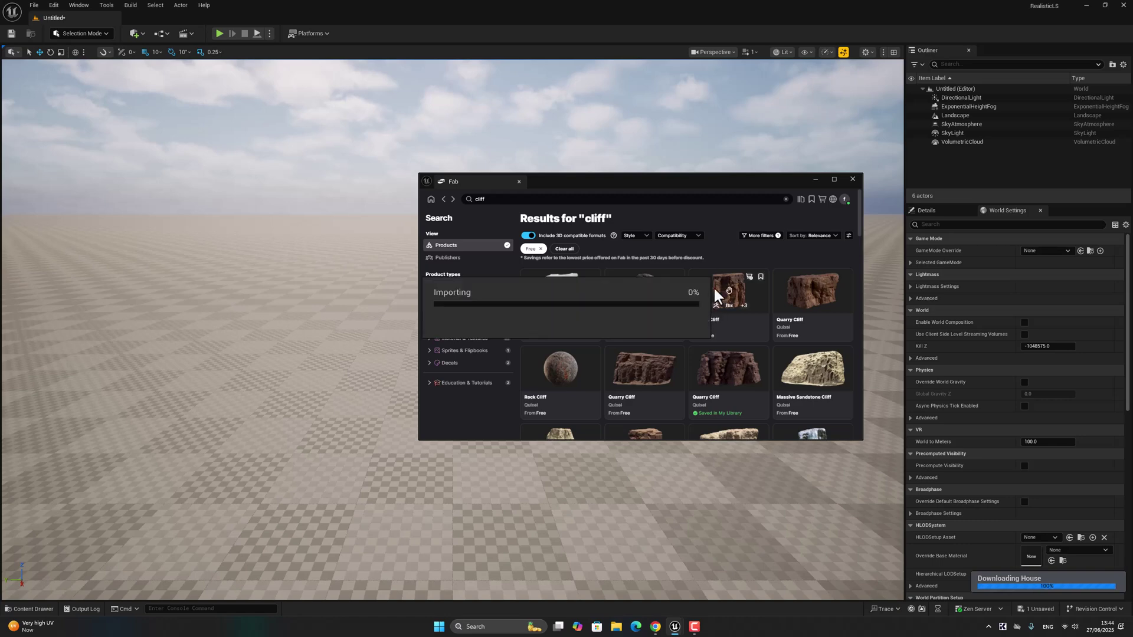
- Open Quarry Cliff, dismiss the popped-up Content Browser, and add a Quarry Cliff to the project
click(747, 338)
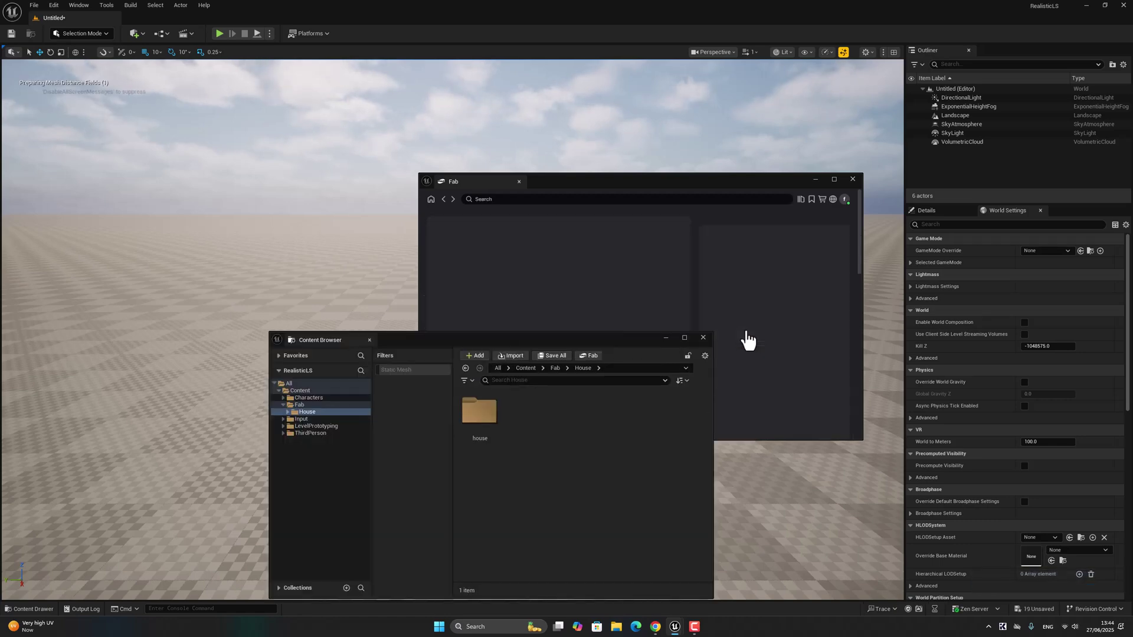
click(703, 337)
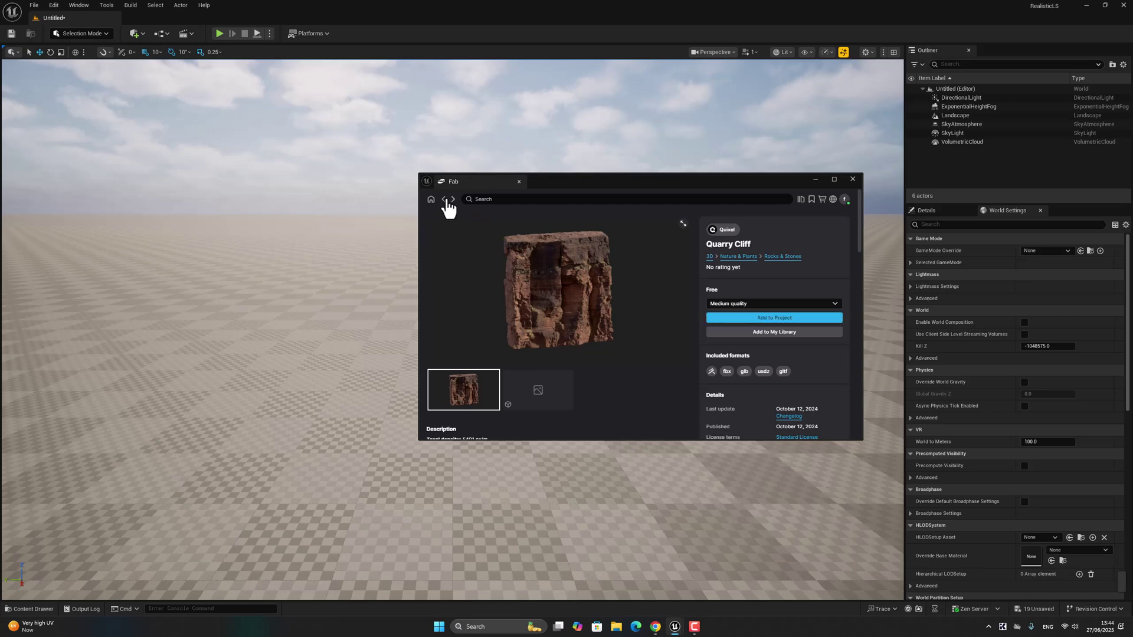
click(446, 201)
click(739, 307)
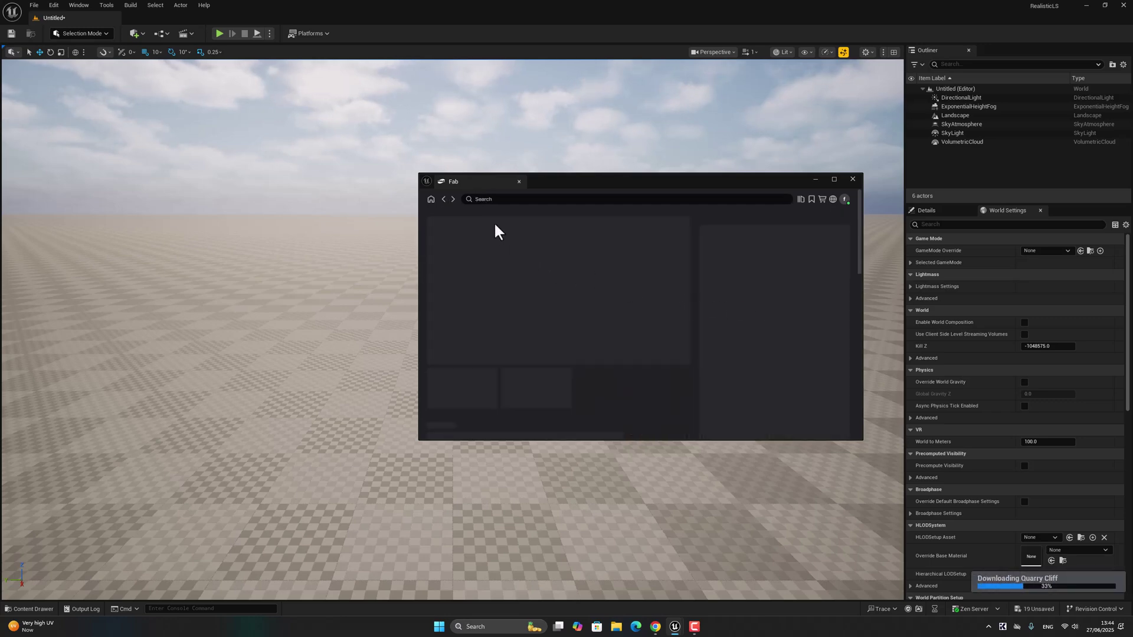
click(729, 320)
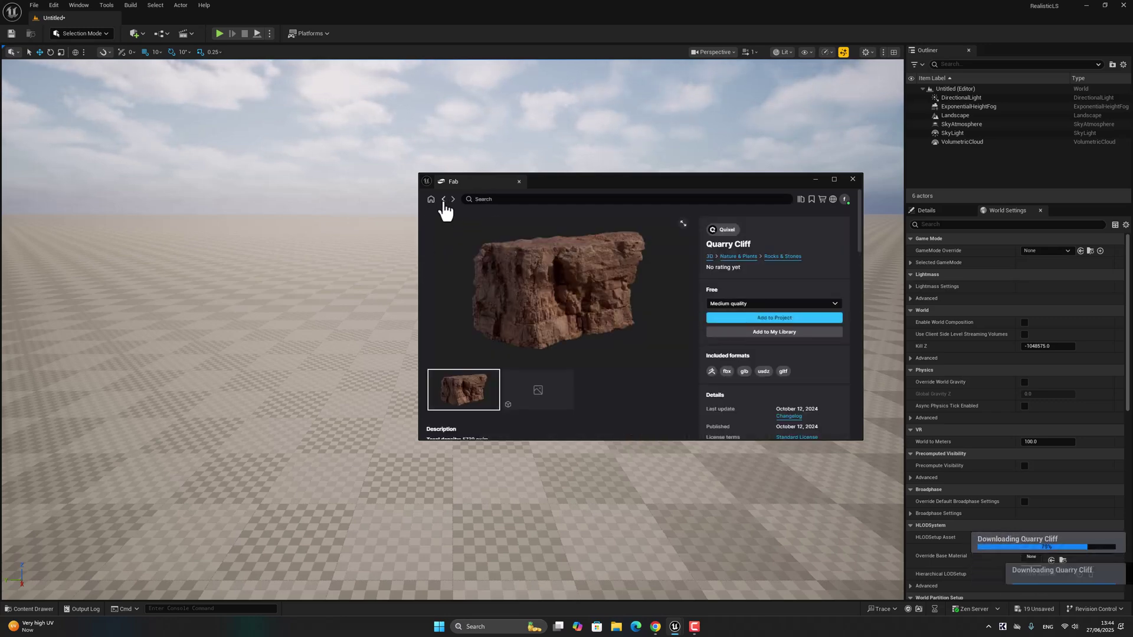
click(444, 201)
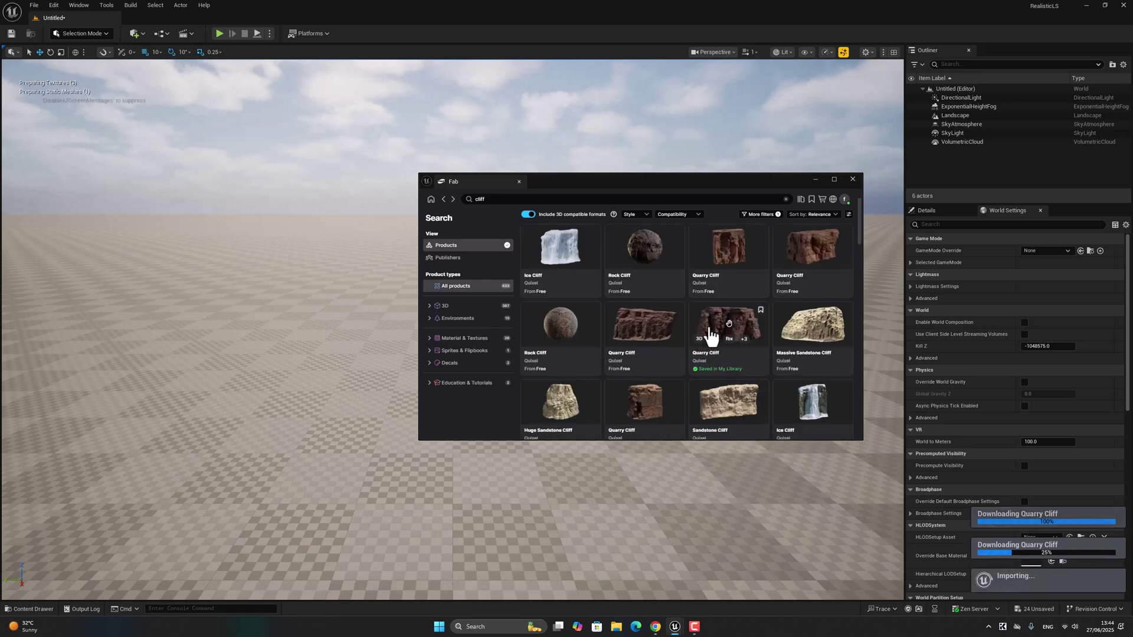
- Add another Quarry Cliff to the project and browse further down the cliff results
click(709, 328)
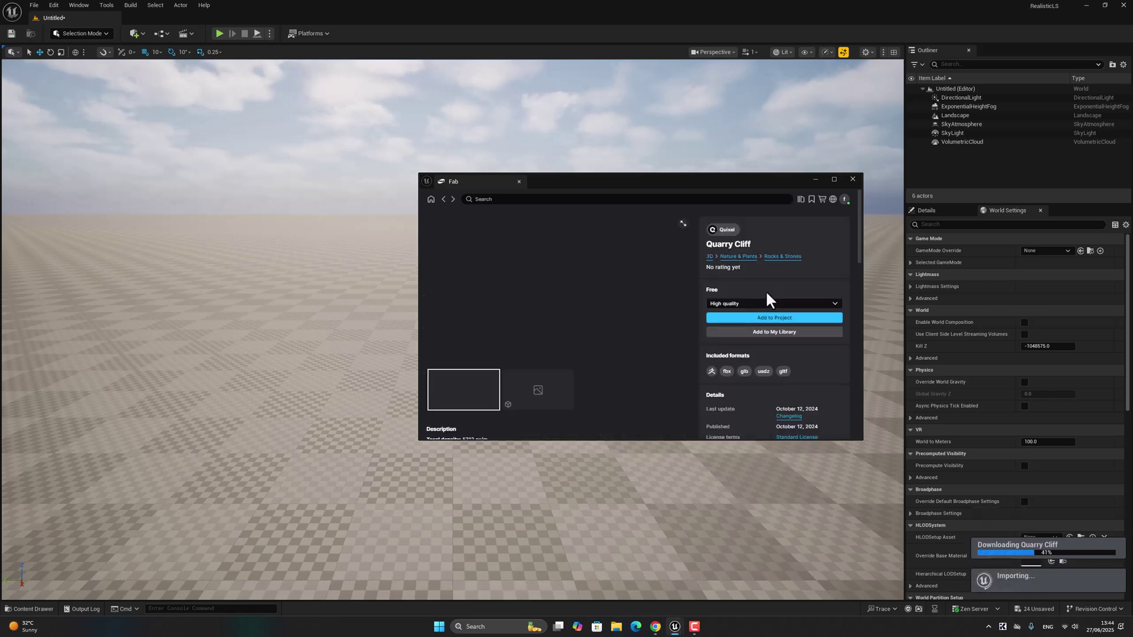
click(738, 322)
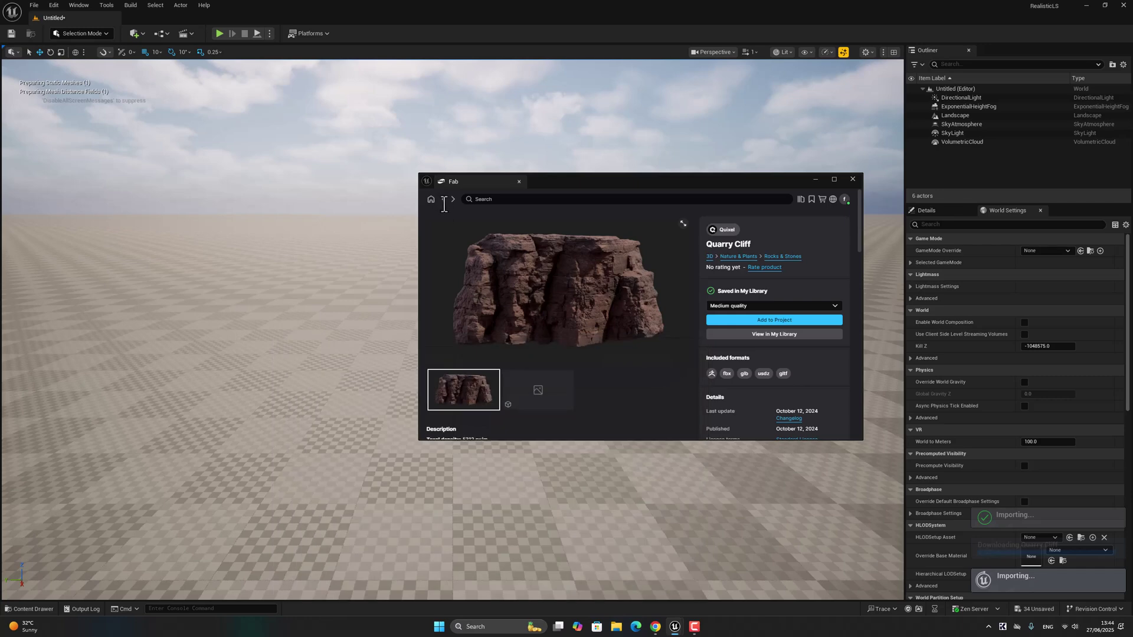
click(444, 200)
scroll(630, 370, down, 2)
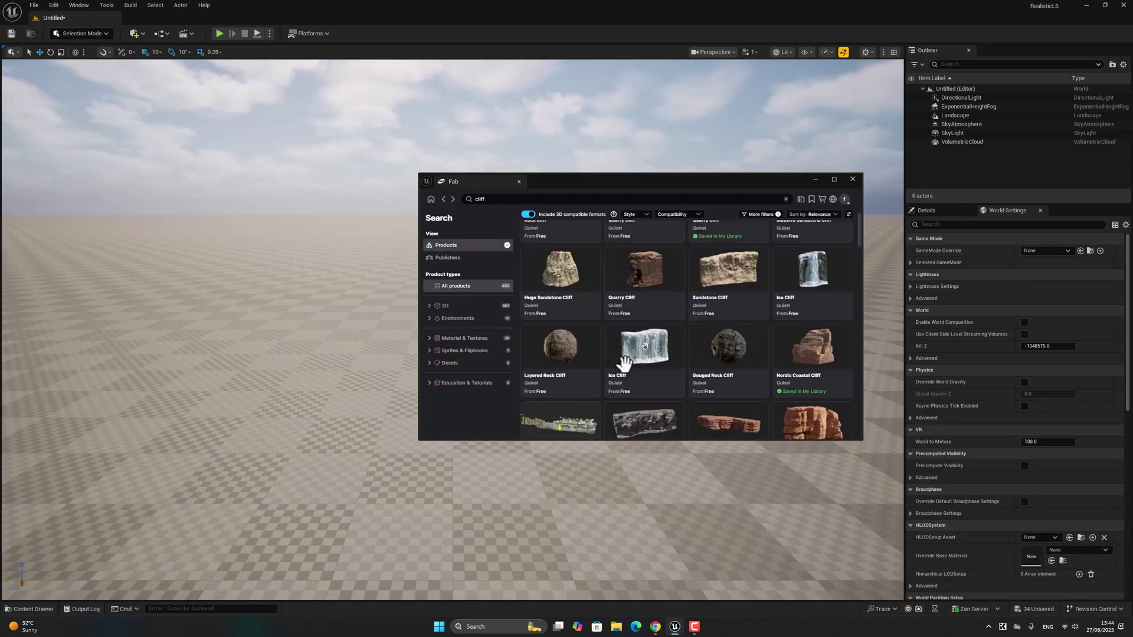
scroll(627, 376, down, 1)
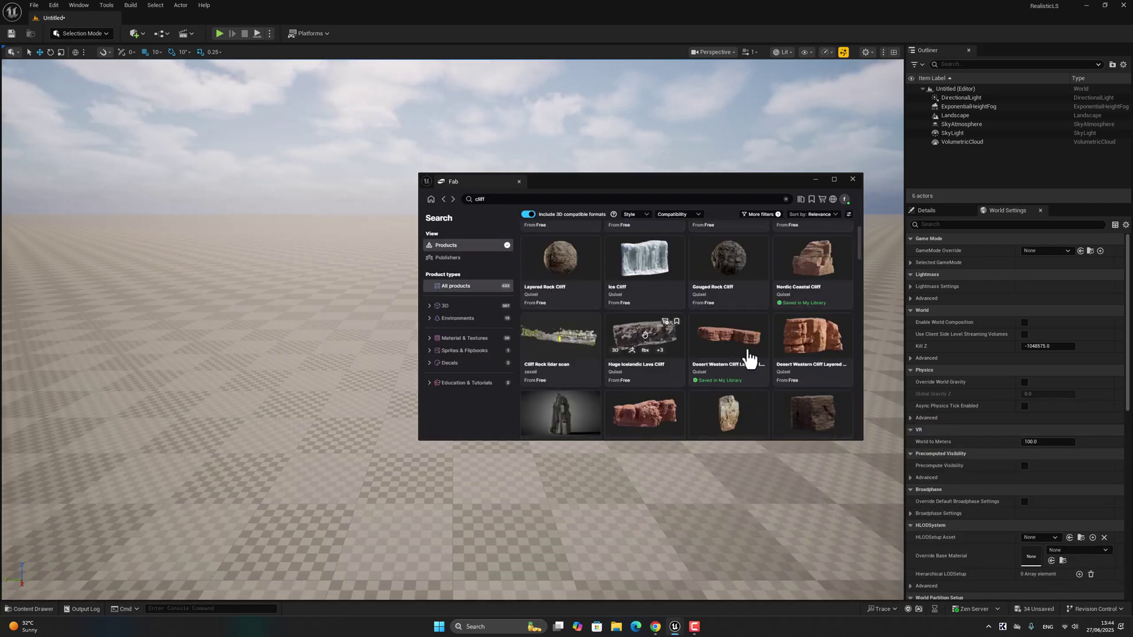
- Preview Desert Western Cliff Layered XL 14 and dismiss the popped-up Content Browser
click(792, 341)
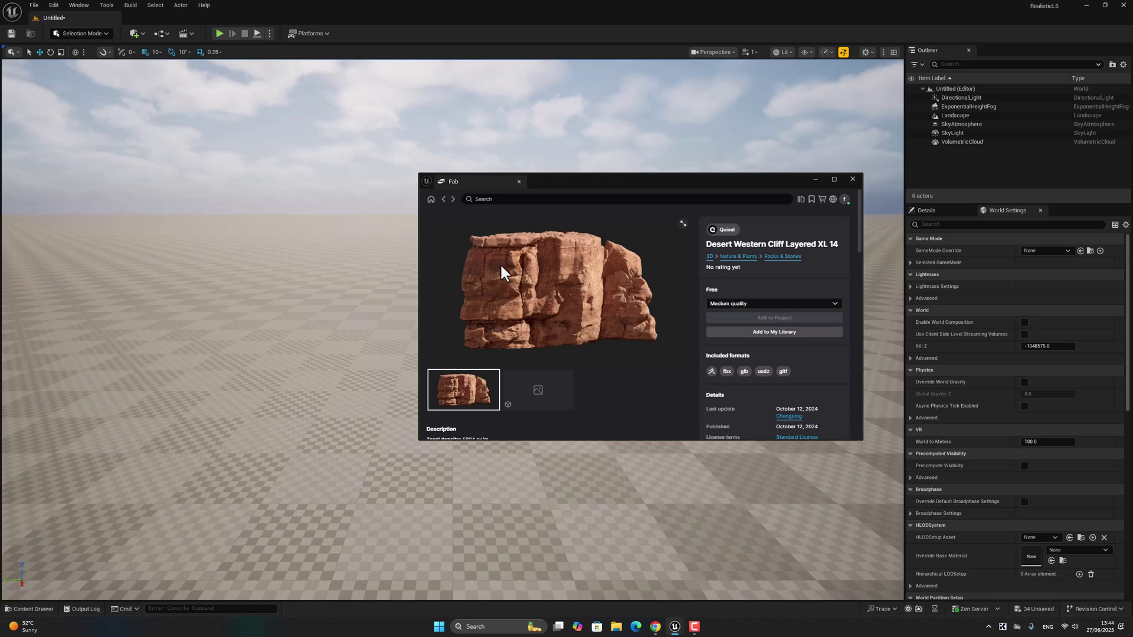
click(445, 201)
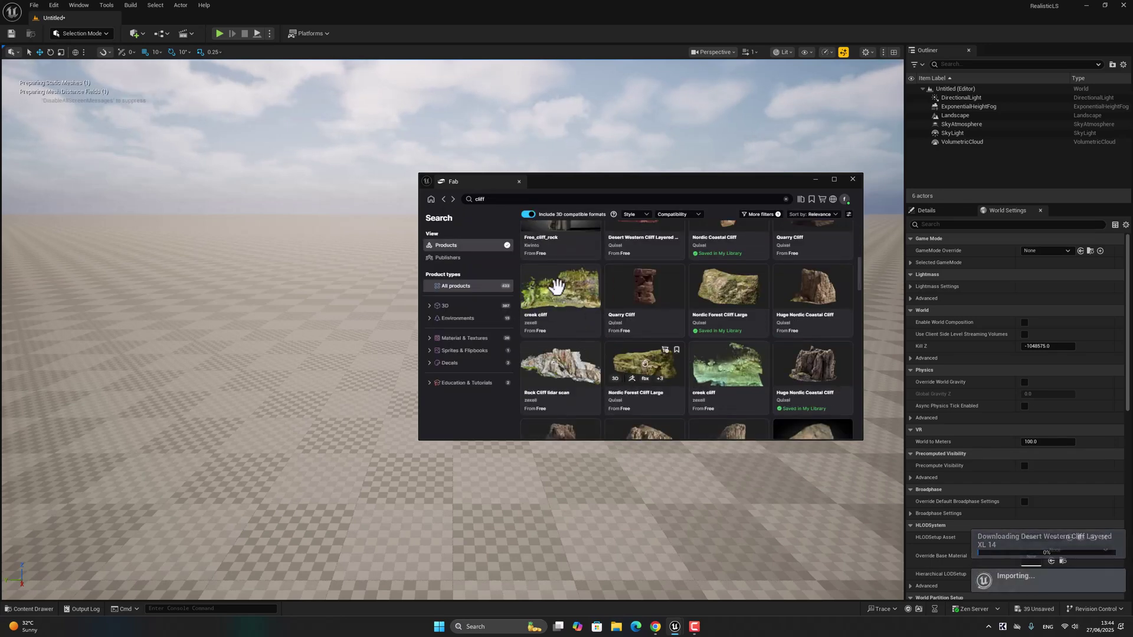
scroll(838, 234, up, 4)
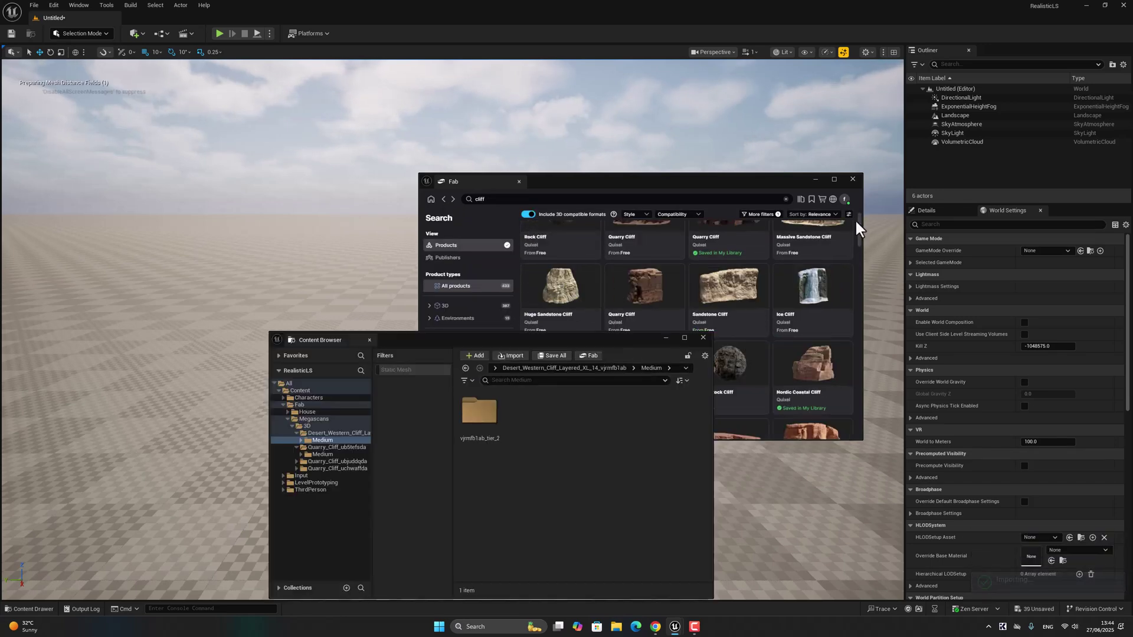
click(703, 337)
scroll(621, 336, down, 3)
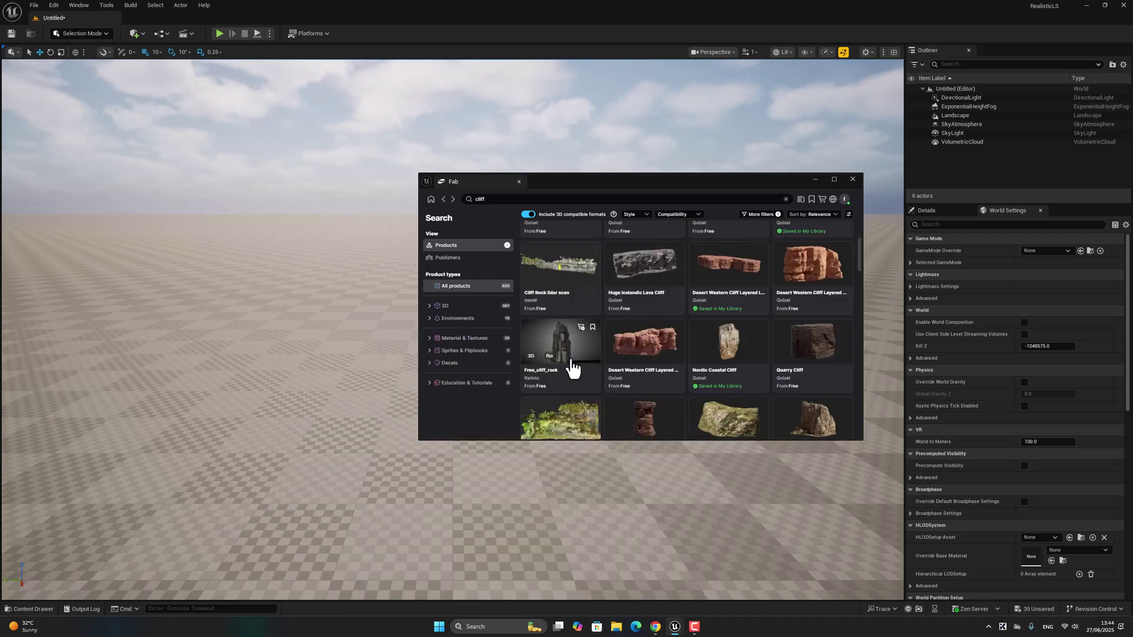
- Add Free_cliff_rock to the project with the free Personal license
click(572, 355)
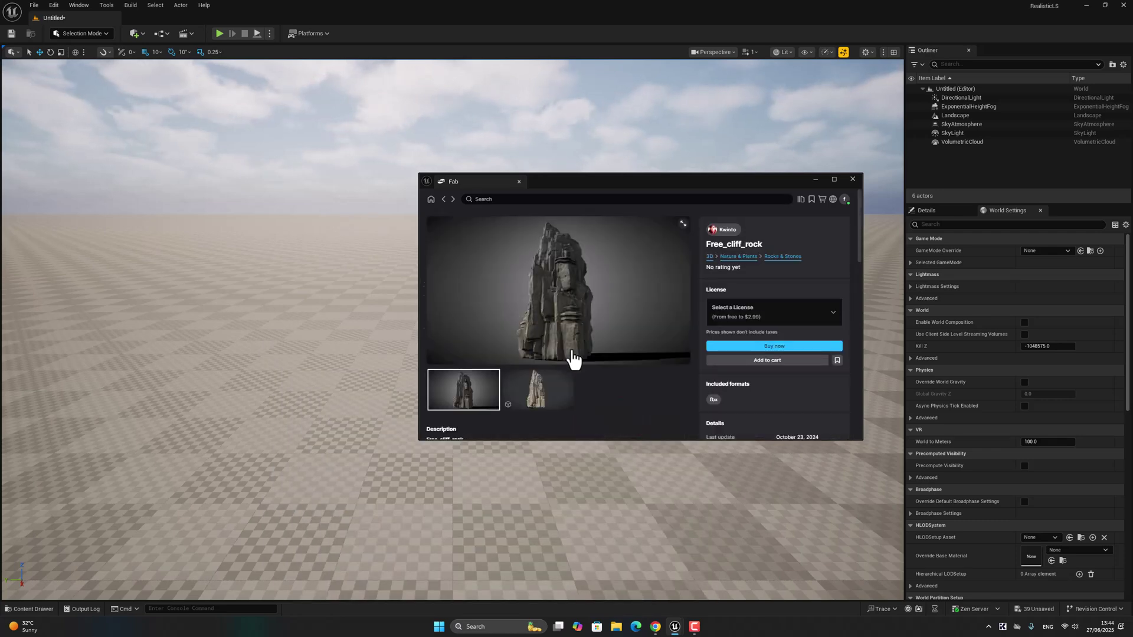
click(444, 200)
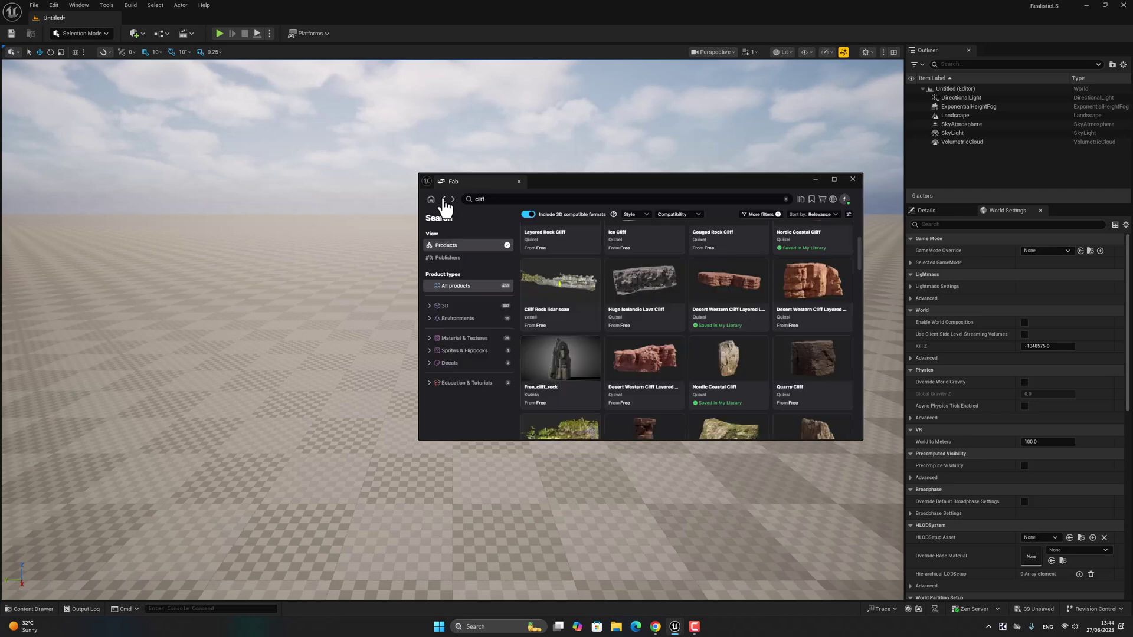
click(552, 367)
click(774, 315)
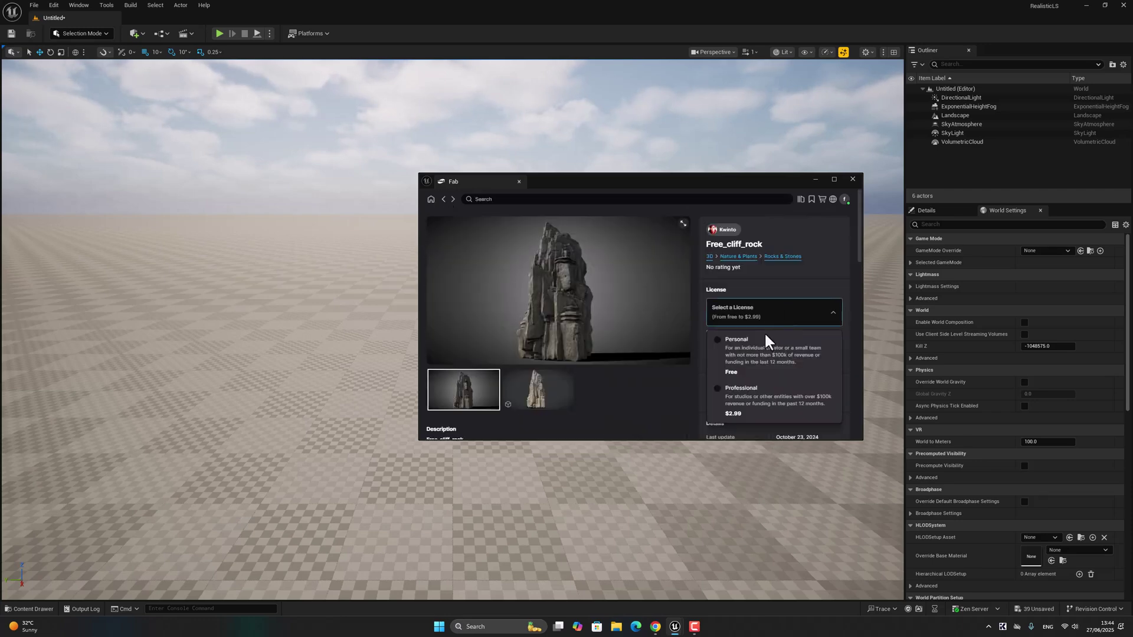
click(754, 372)
click(758, 348)
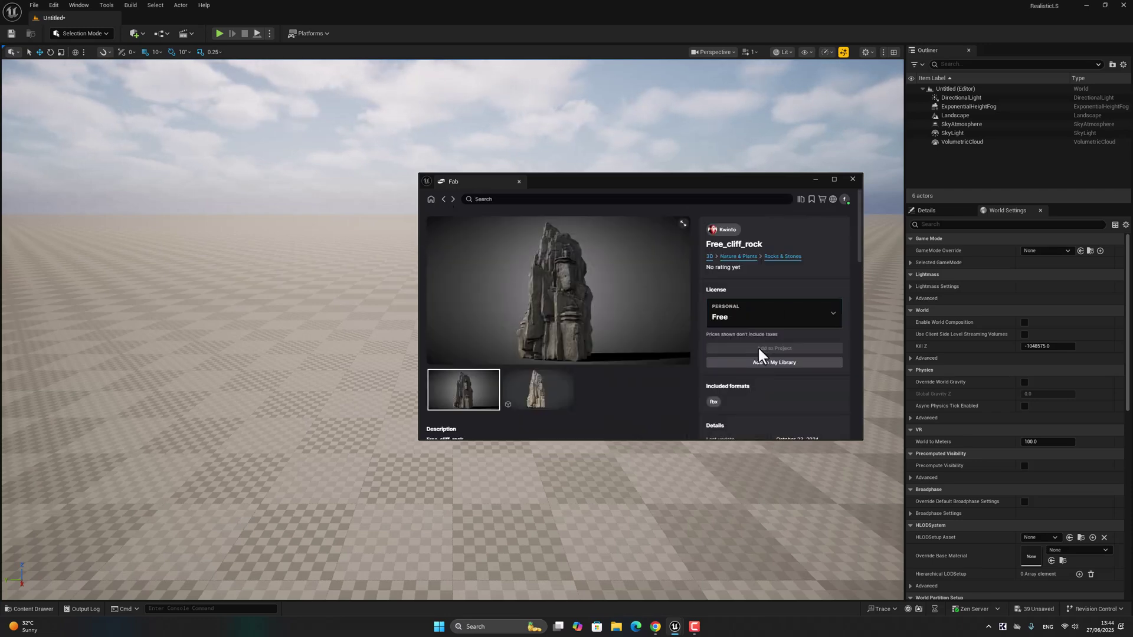
click(444, 201)
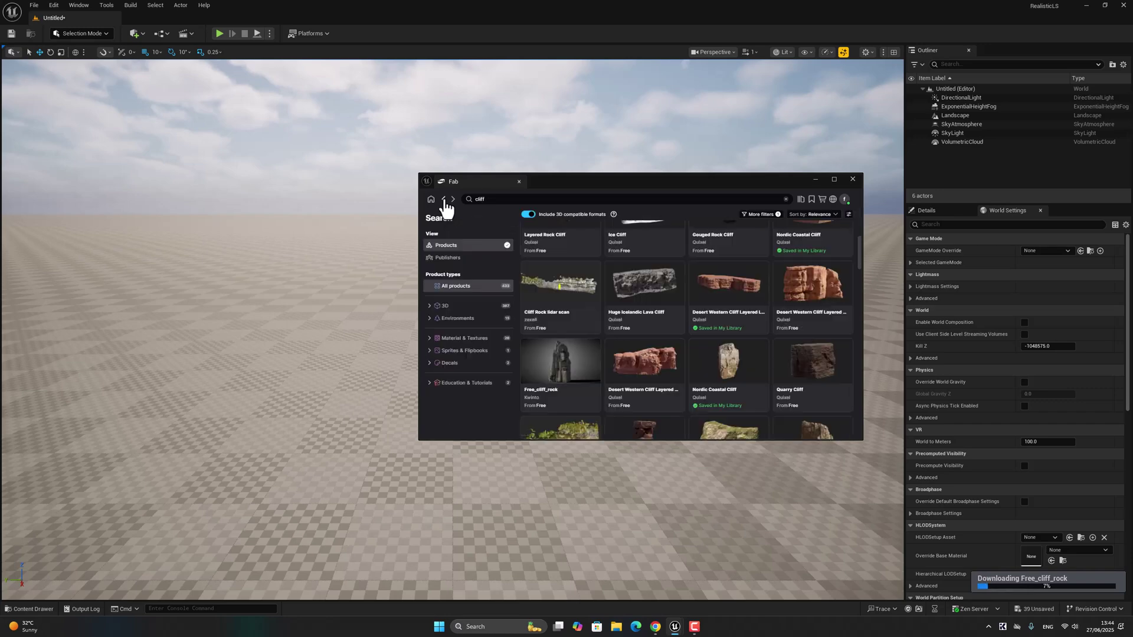
- Add the Massive Nordic Coastal Cliff to the project
scroll(587, 264, down, 3)
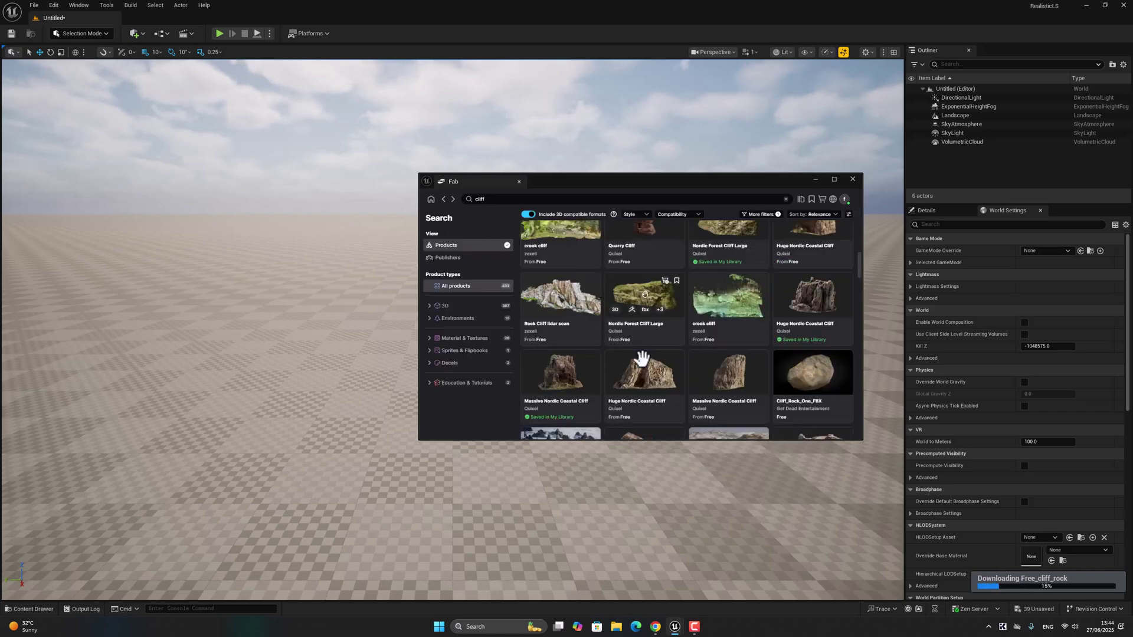
click(576, 374)
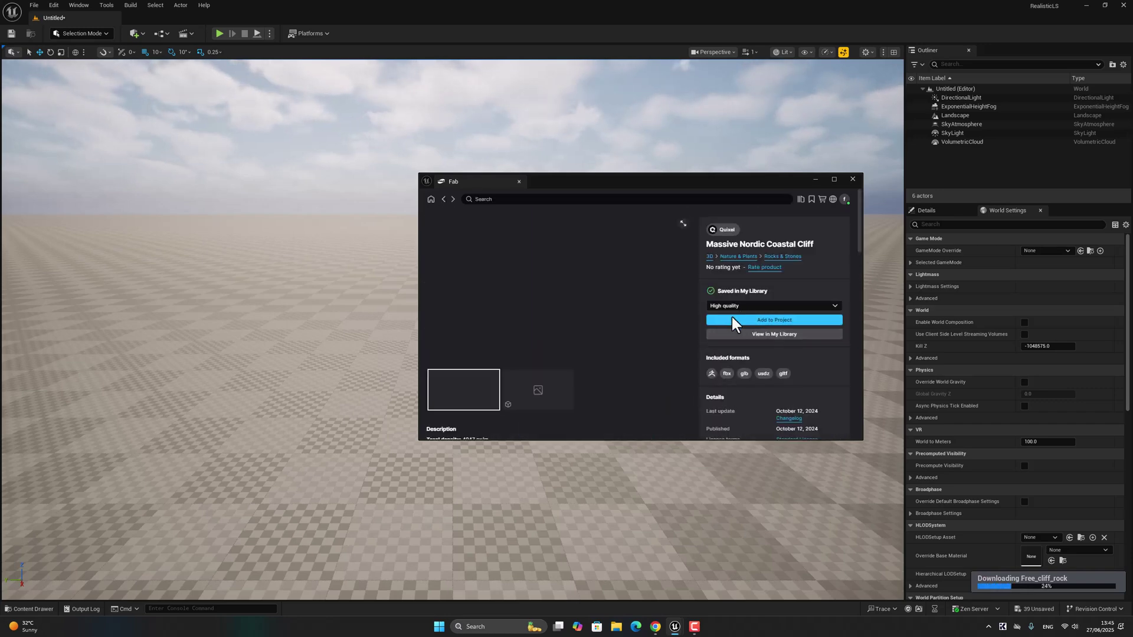
click(484, 199)
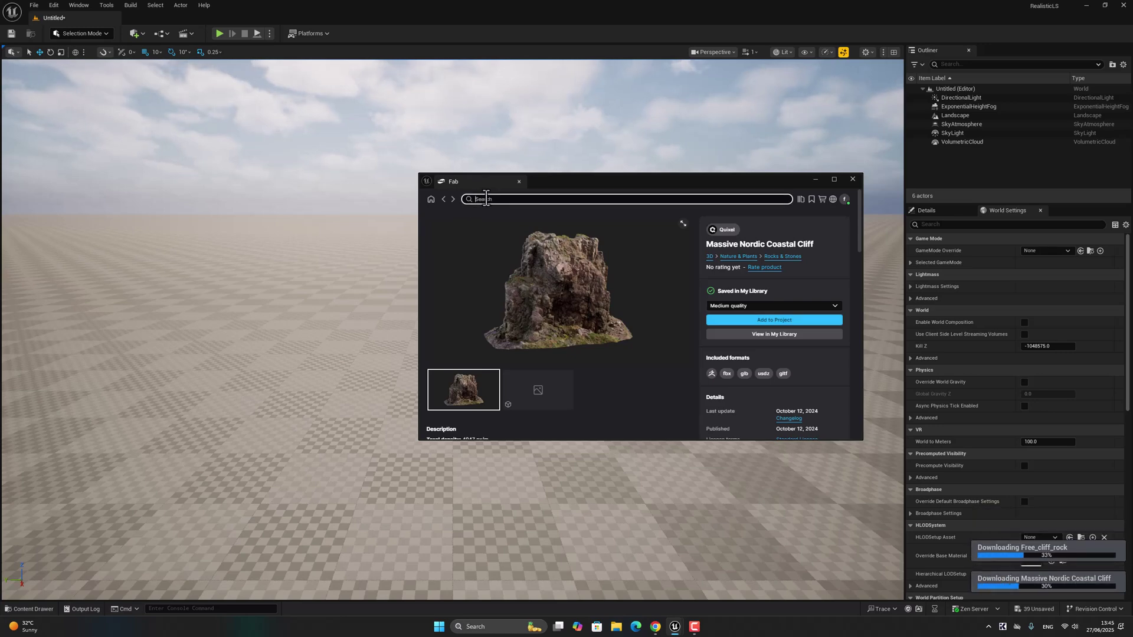
- Search Fab for volcano assets and preview the Volcano Pack page
text(volcano)
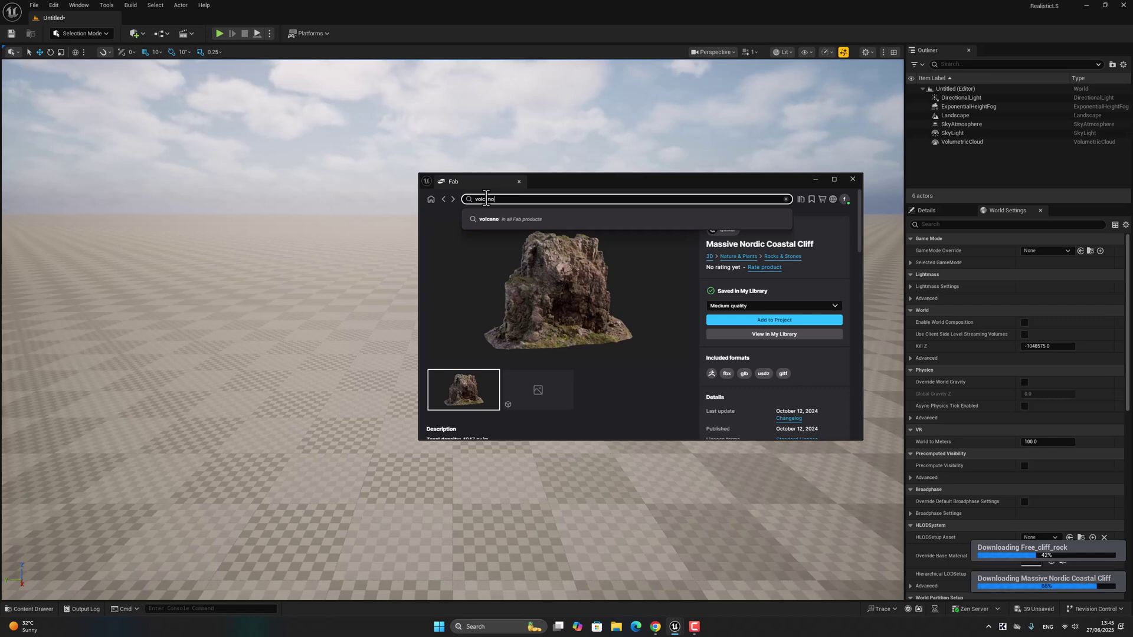
key(Return)
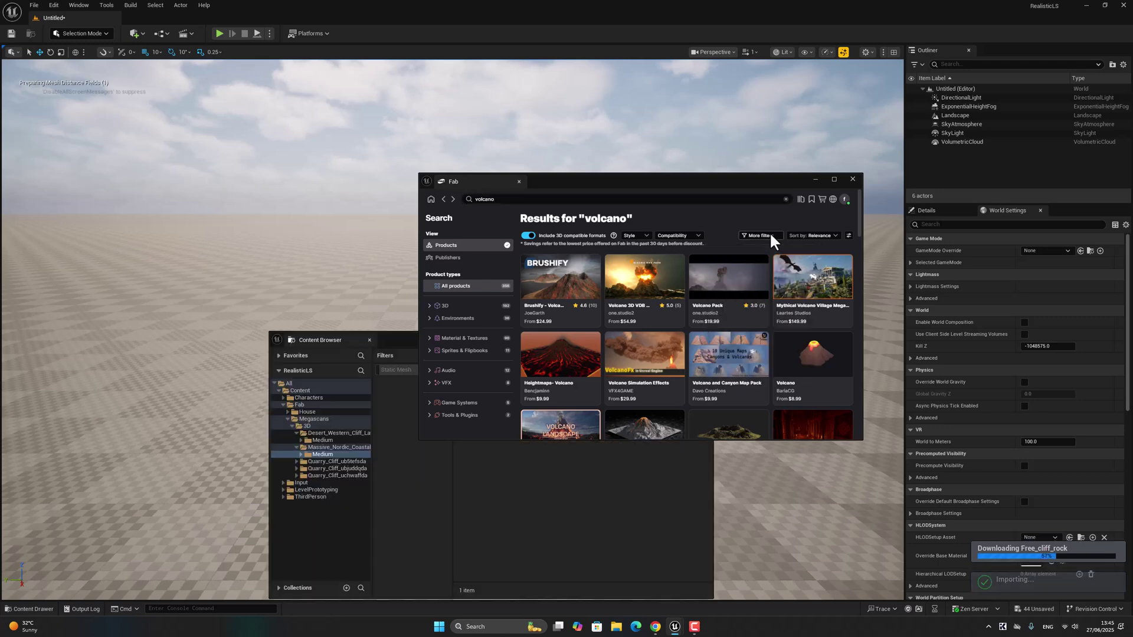
click(763, 235)
click(749, 295)
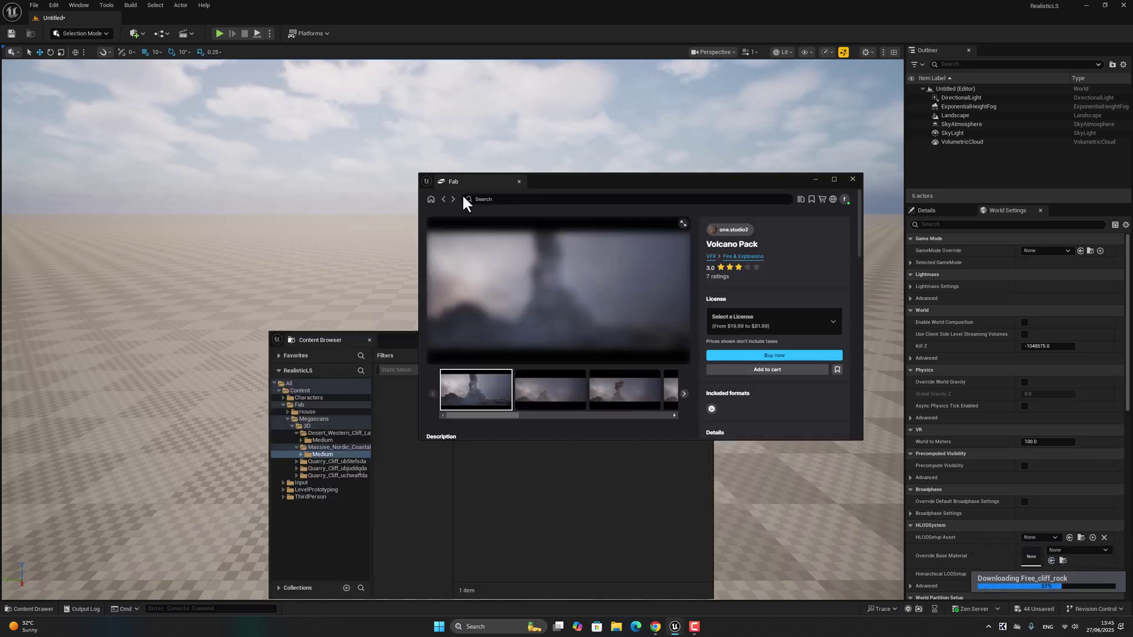
key(alt+Left)
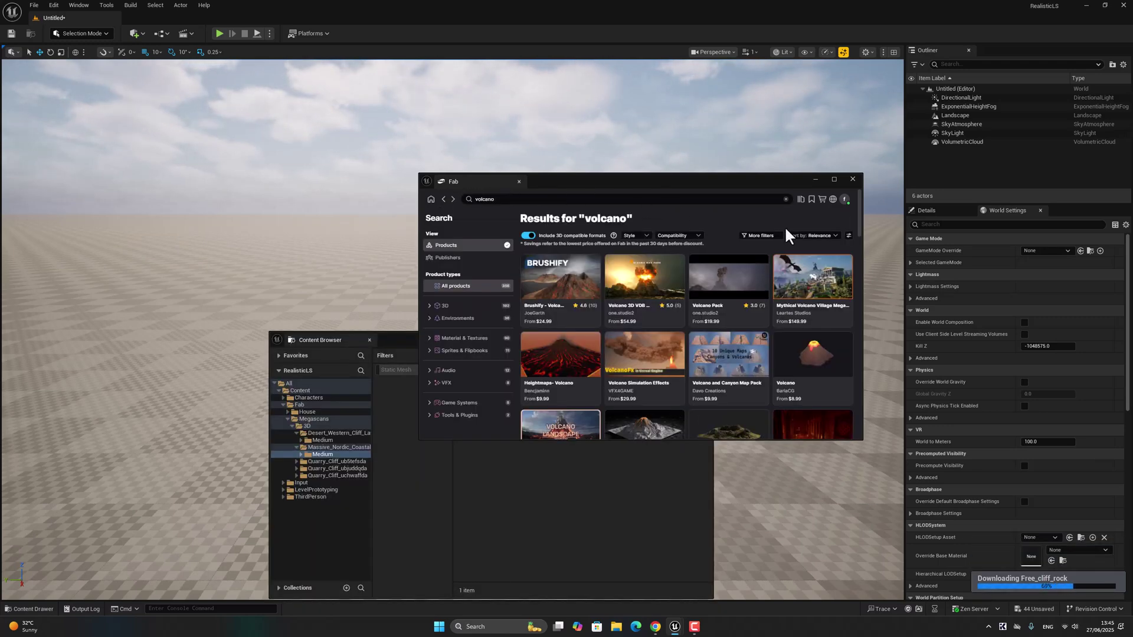
- Filter volcano results to free and add Icelandic Rock Formation to the project
click(766, 239)
click(729, 293)
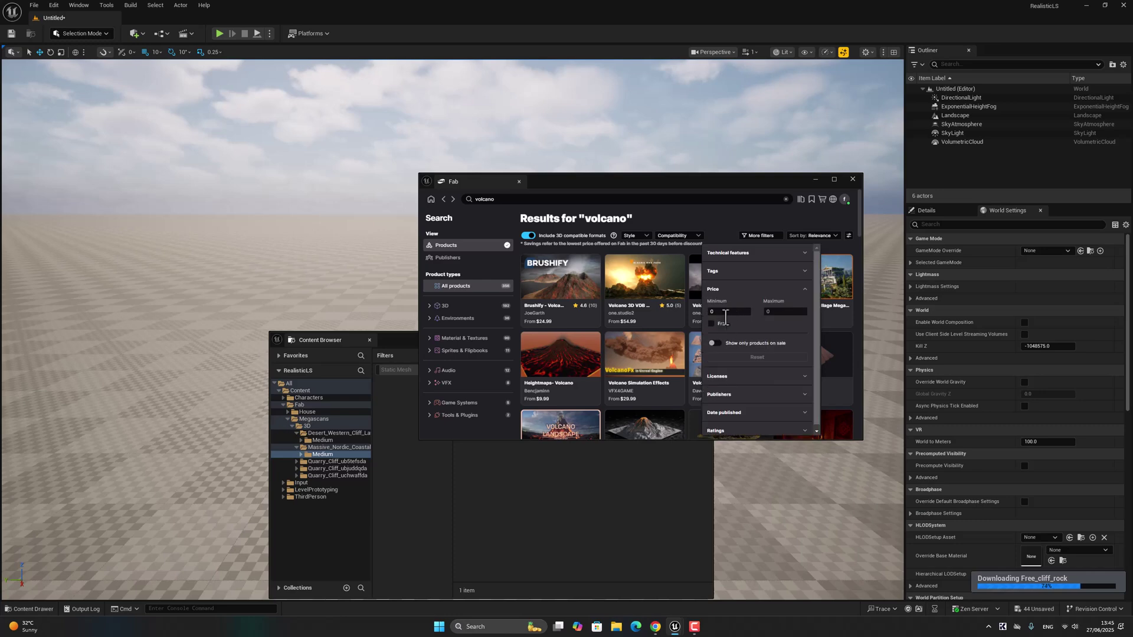
click(721, 326)
click(671, 210)
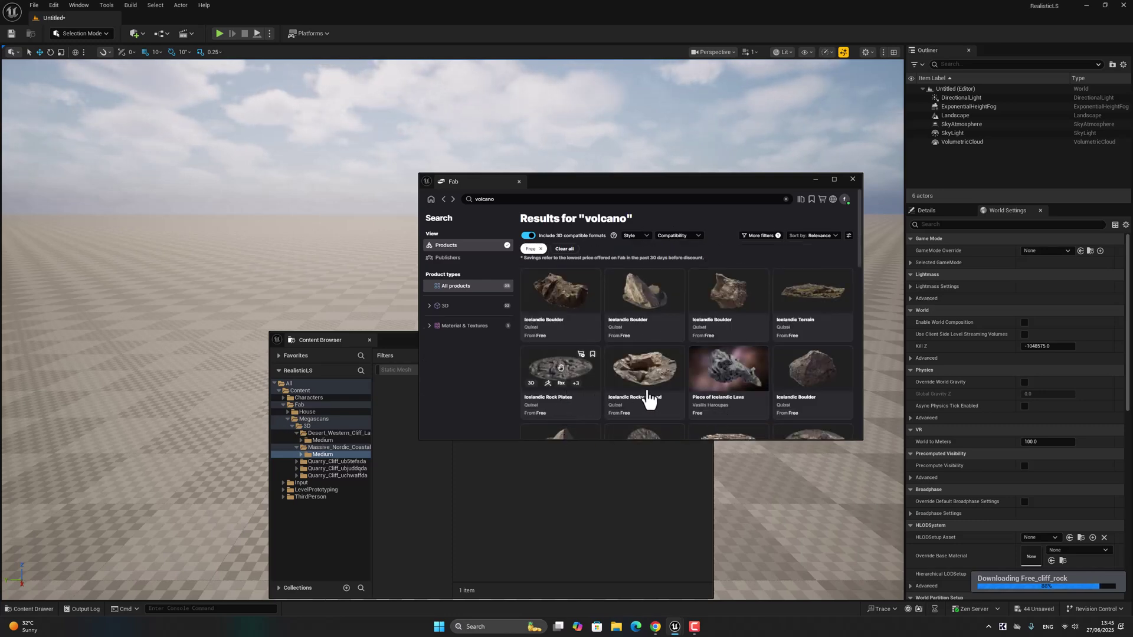
scroll(703, 384, down, 2)
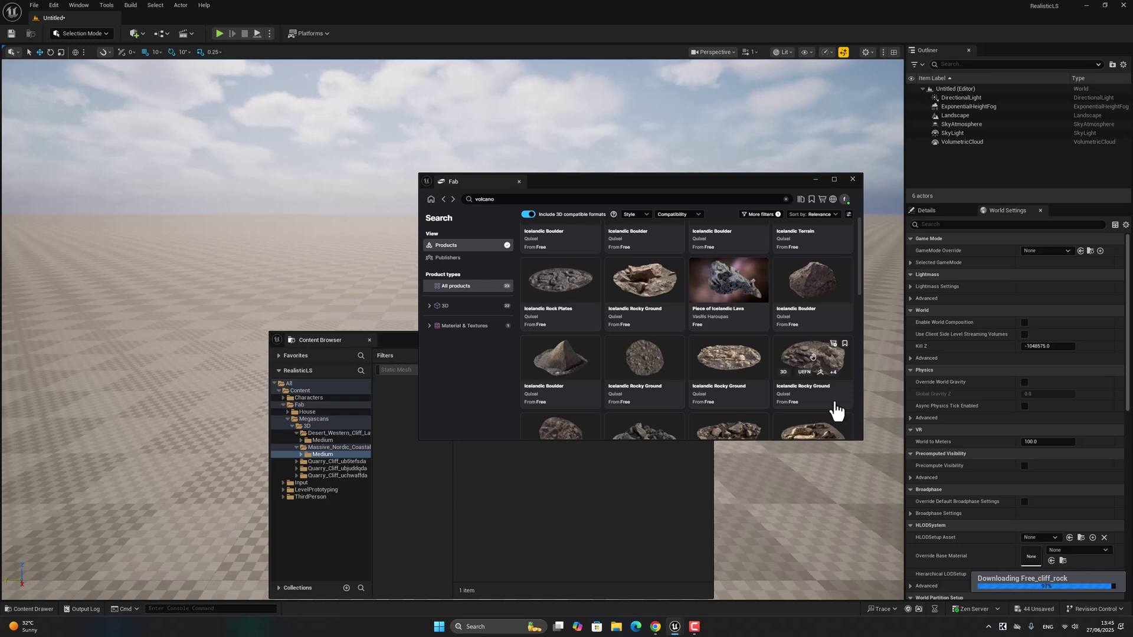
scroll(837, 411, down, 2)
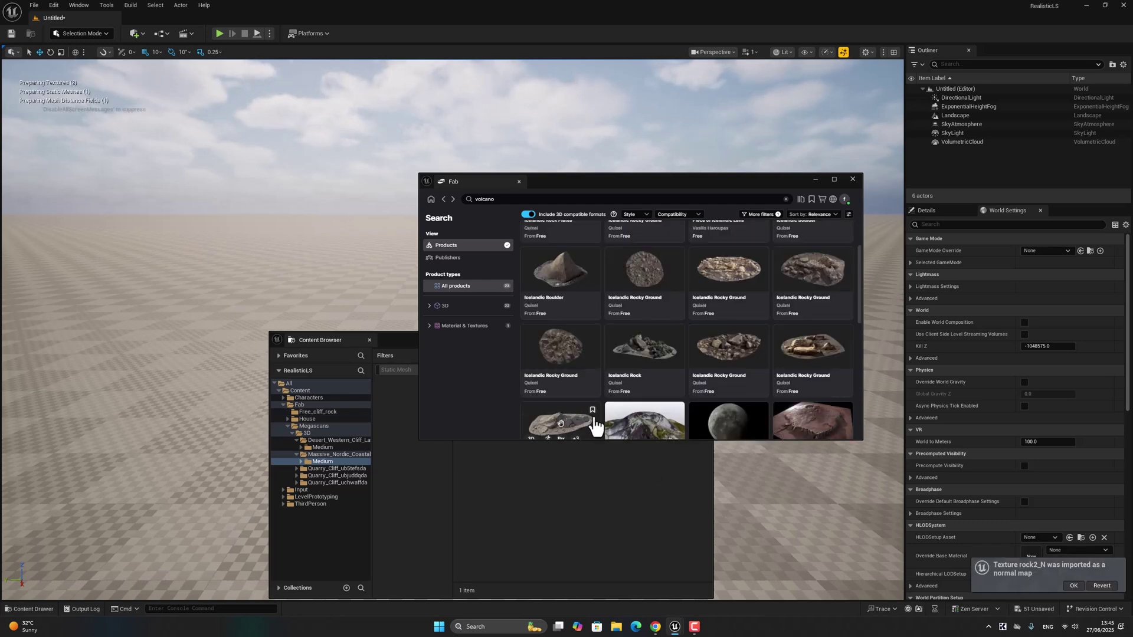
click(559, 411)
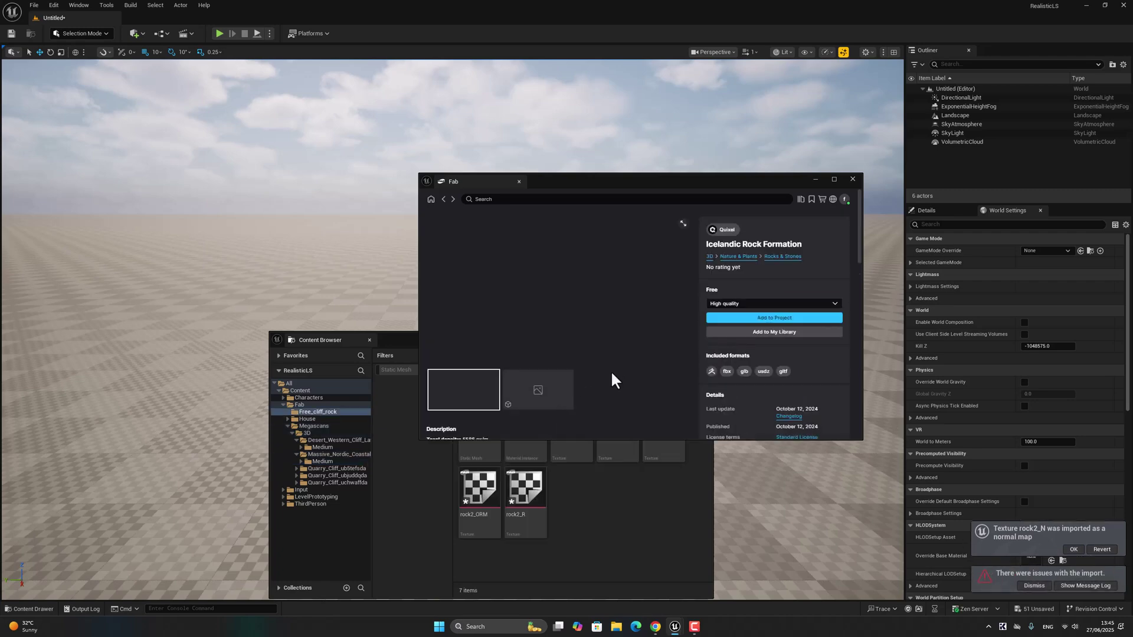
click(741, 320)
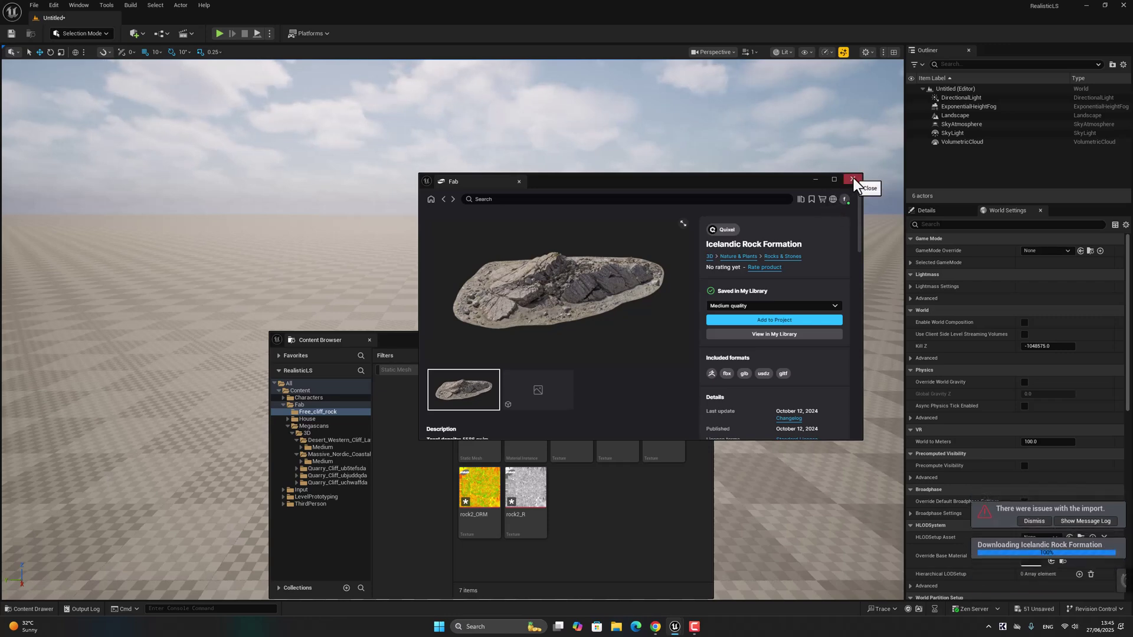
- Close Fab and add the Starter Content pack via Add Feature or Content Pack
click(852, 177)
click(703, 337)
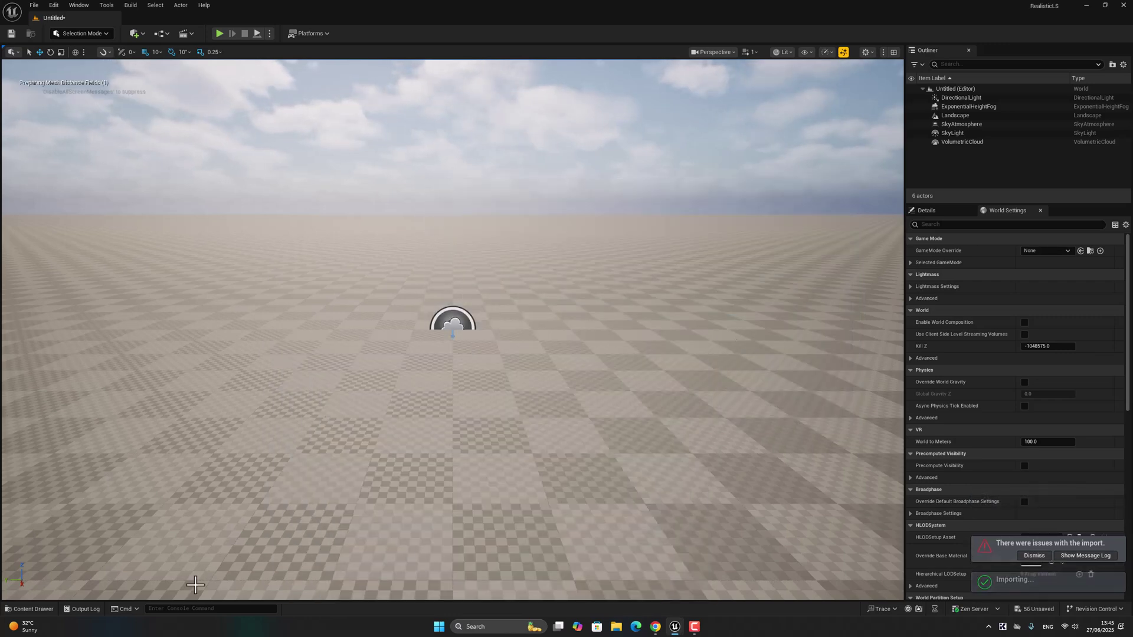
click(29, 609)
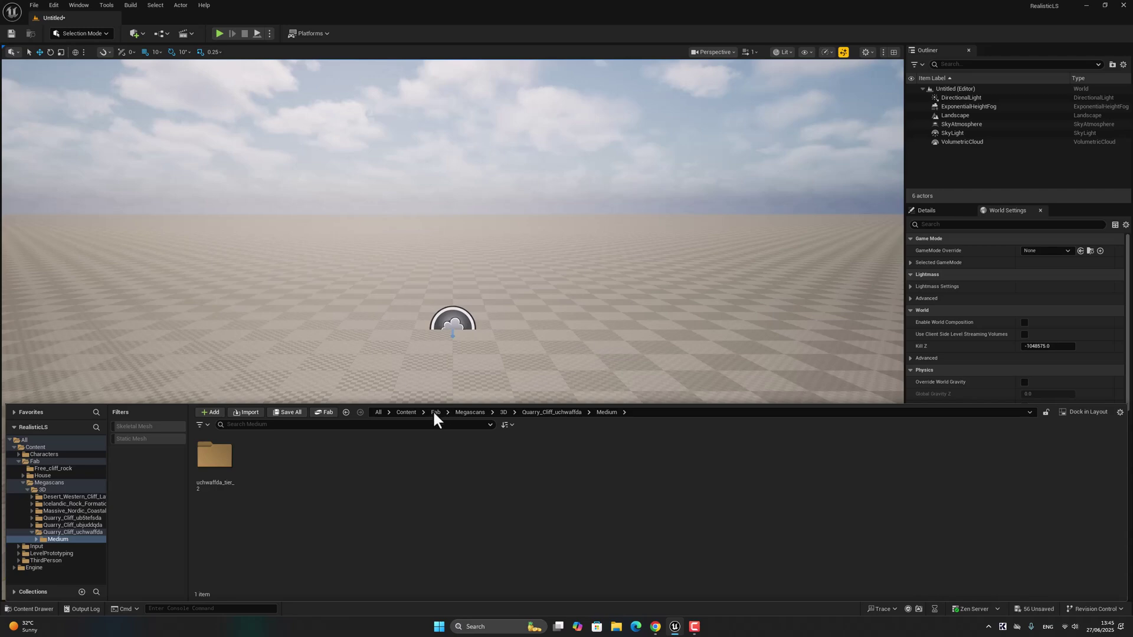
click(214, 412)
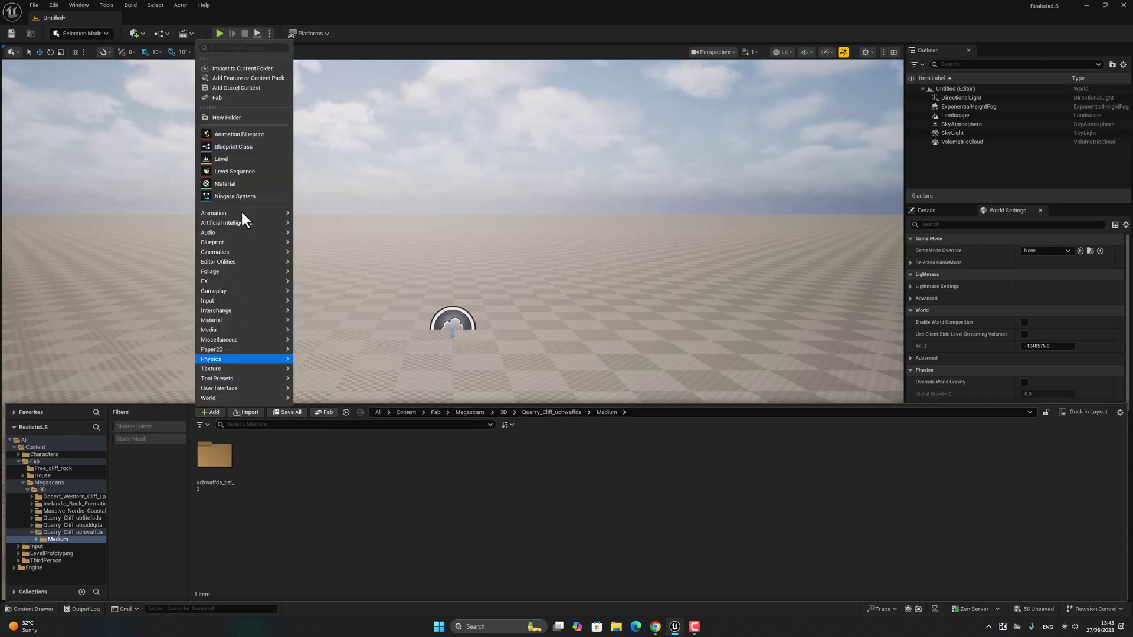
click(225, 79)
click(493, 213)
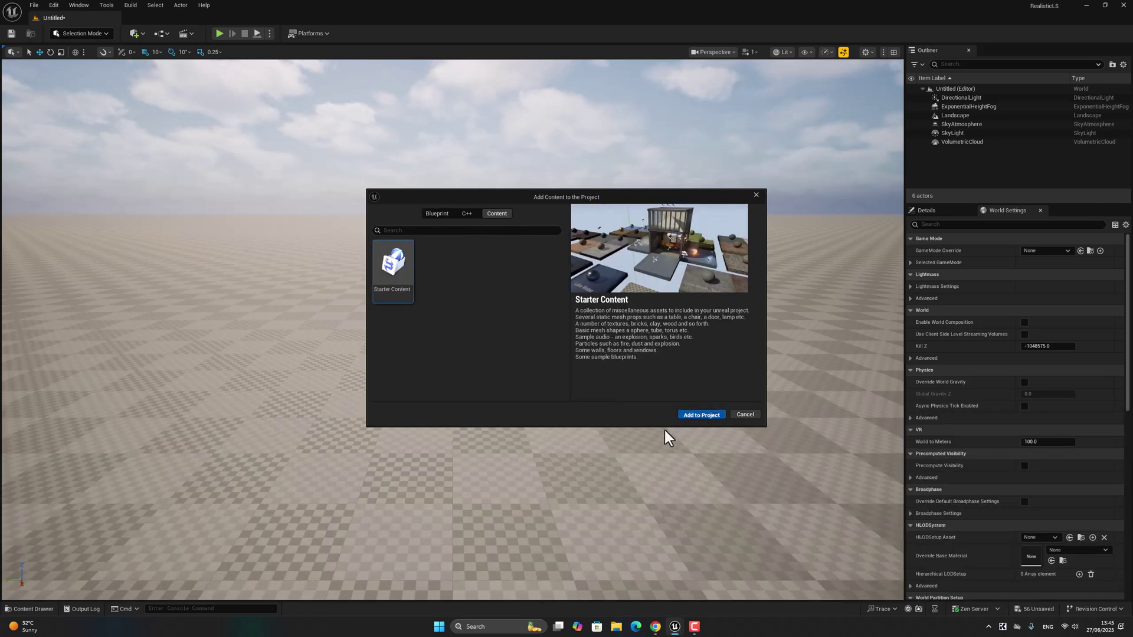
click(701, 414)
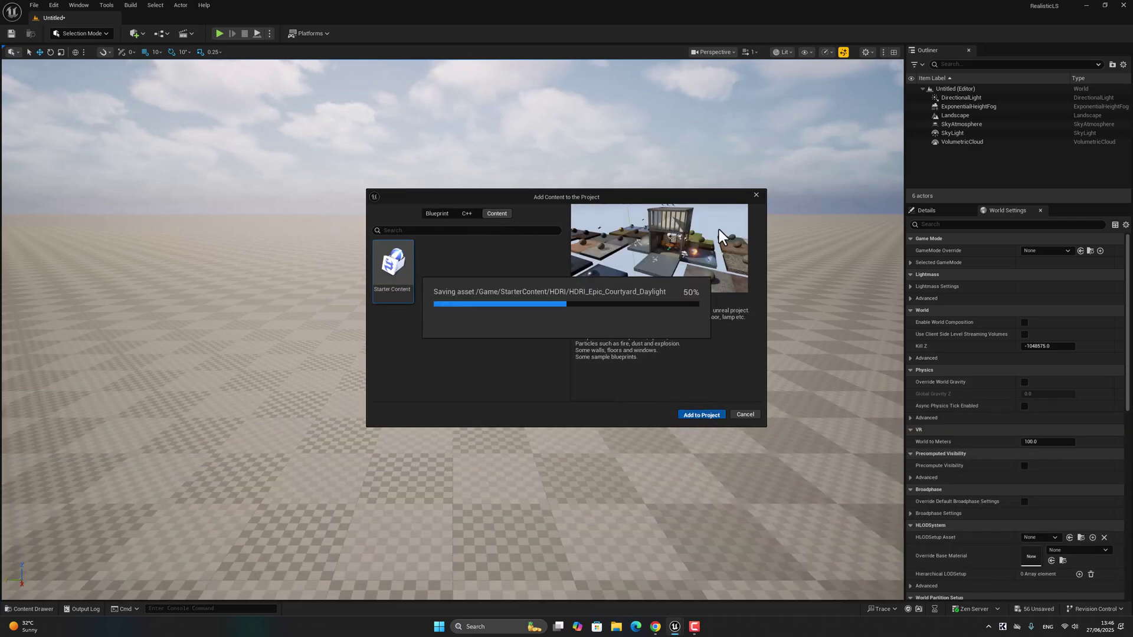
- Save the current level as Map01 in the Content folder
click(756, 195)
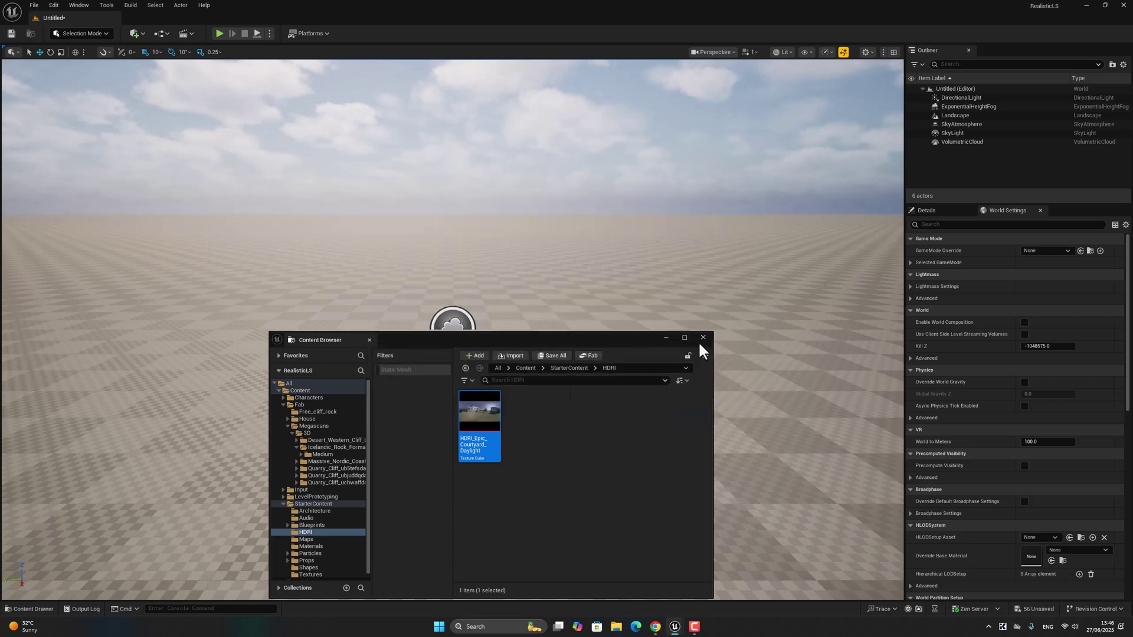
click(33, 6)
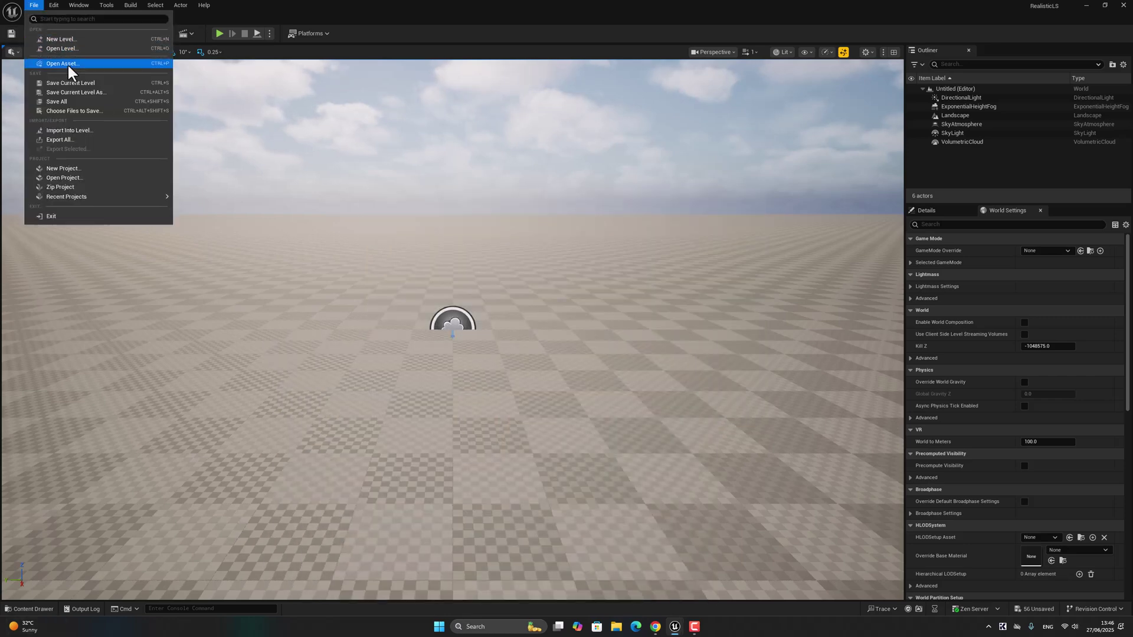
click(73, 83)
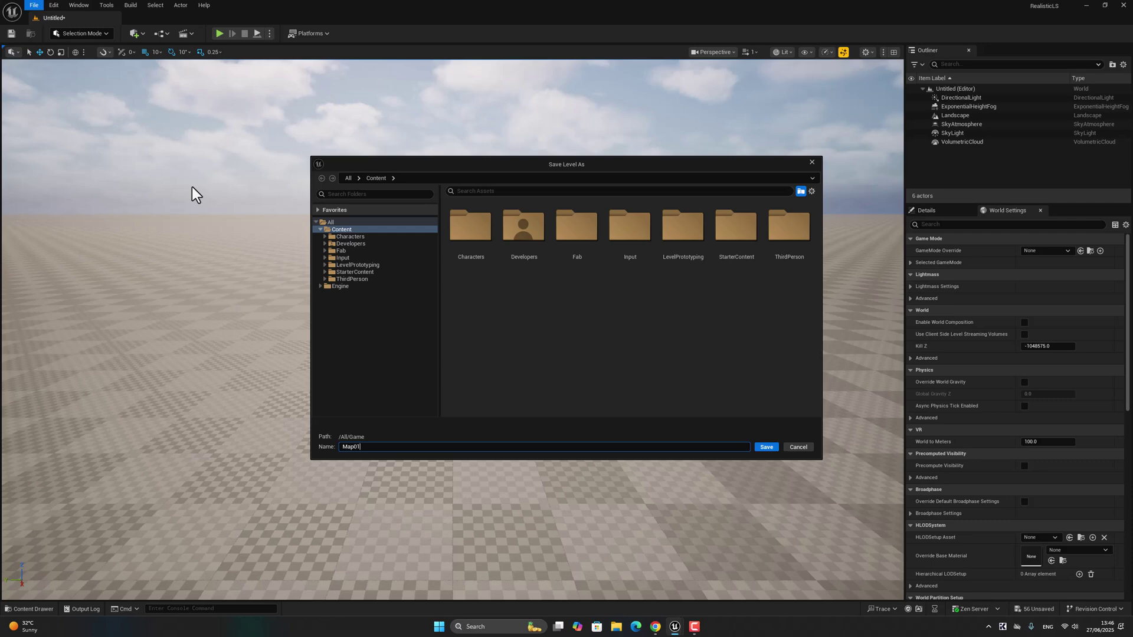
click(773, 448)
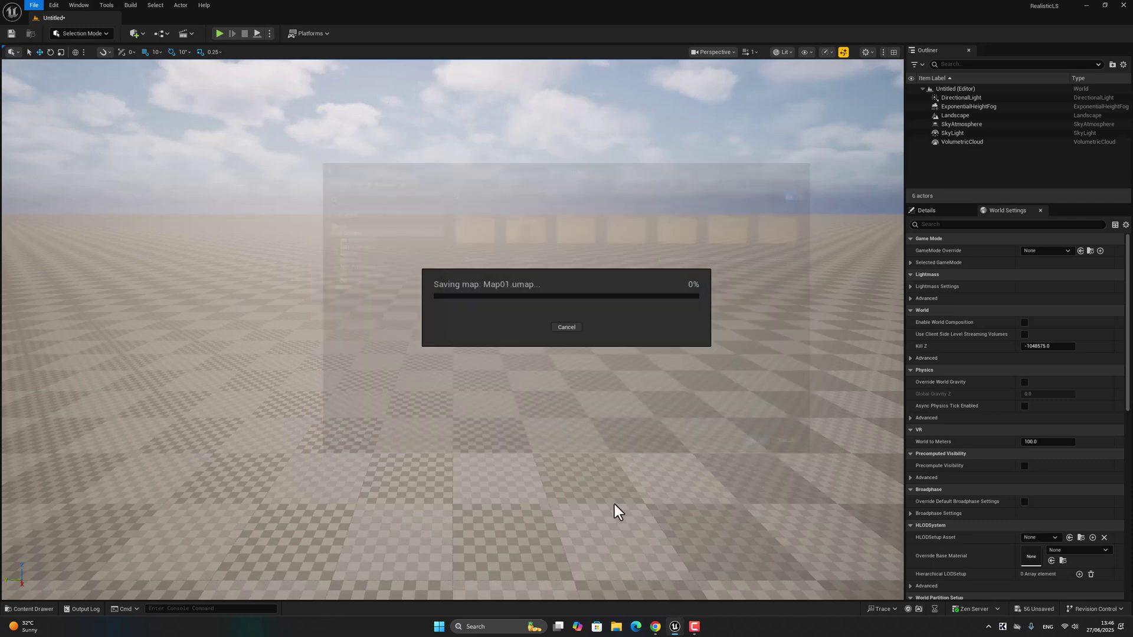
click(43, 608)
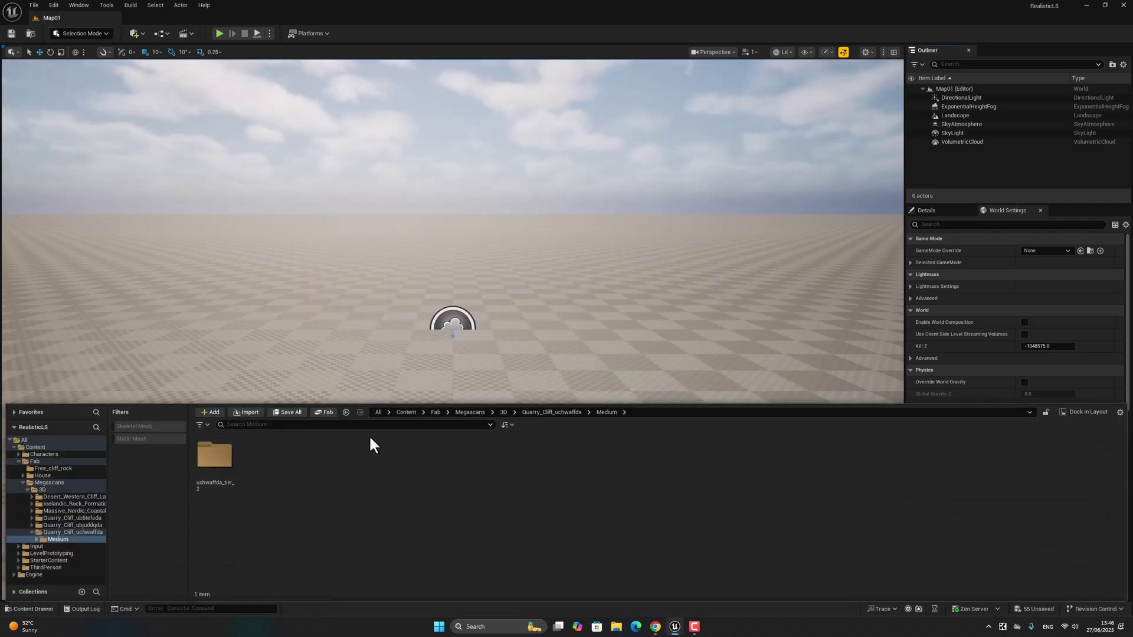
- Locate M_Metal_Rust in StarterContent > Materials and show the Landscape's details
click(406, 412)
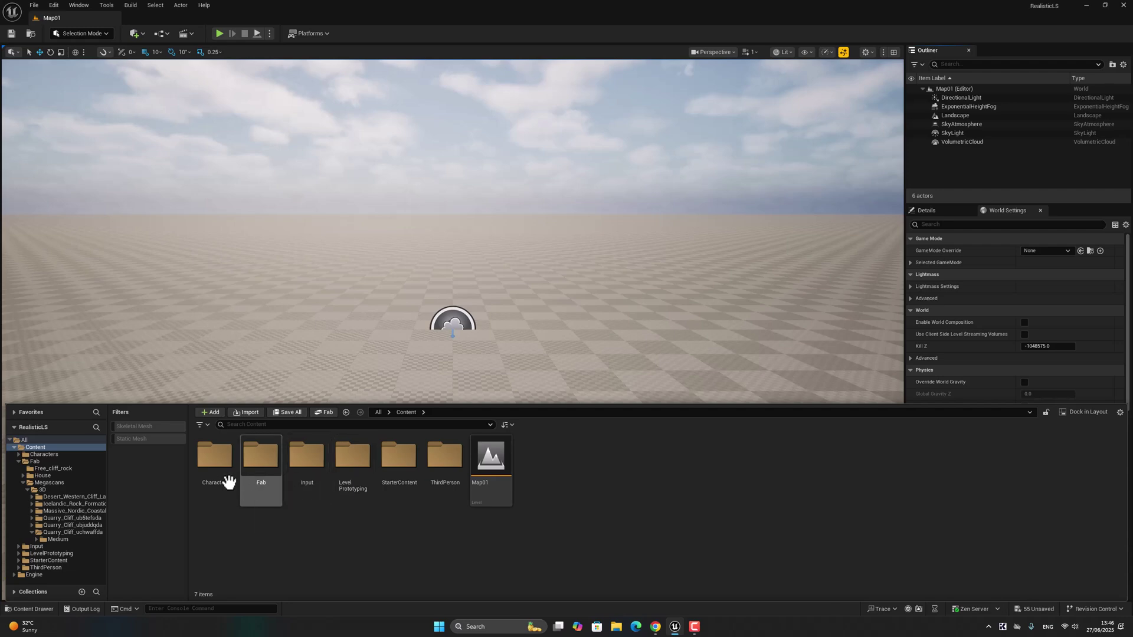
double_click(407, 460)
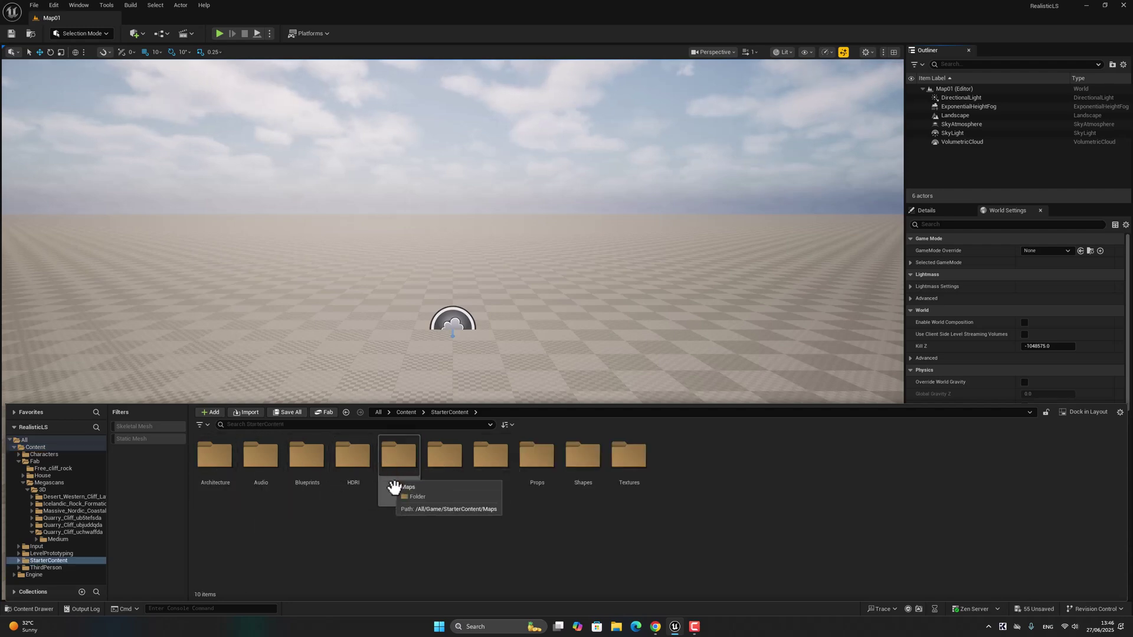
double_click(442, 452)
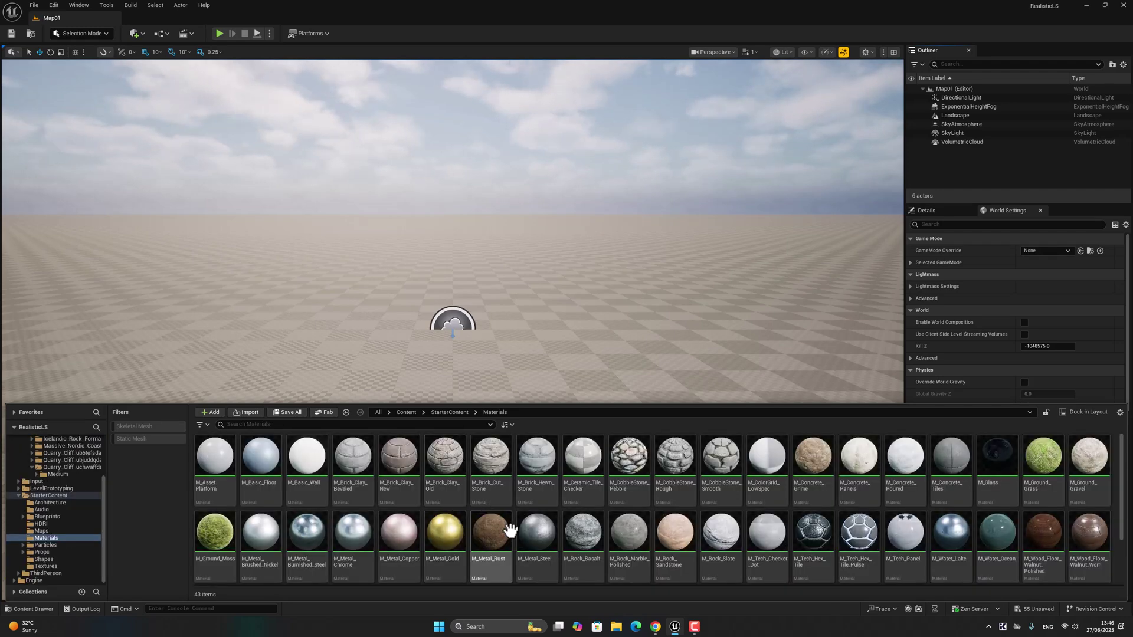
click(493, 534)
click(682, 229)
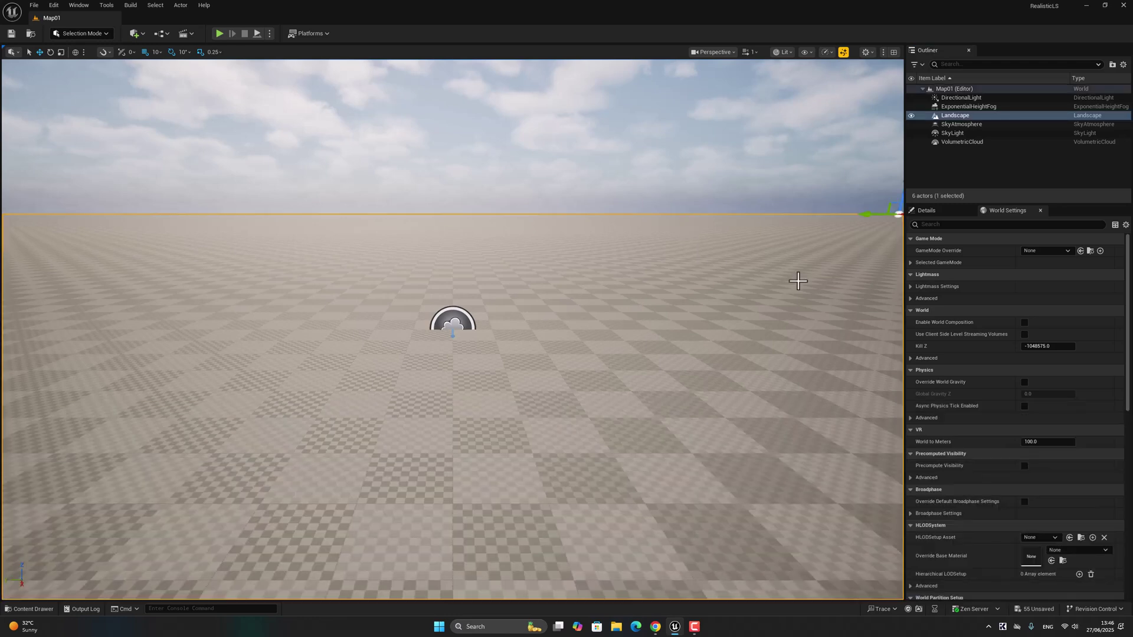
scroll(938, 327, down, 5)
click(945, 210)
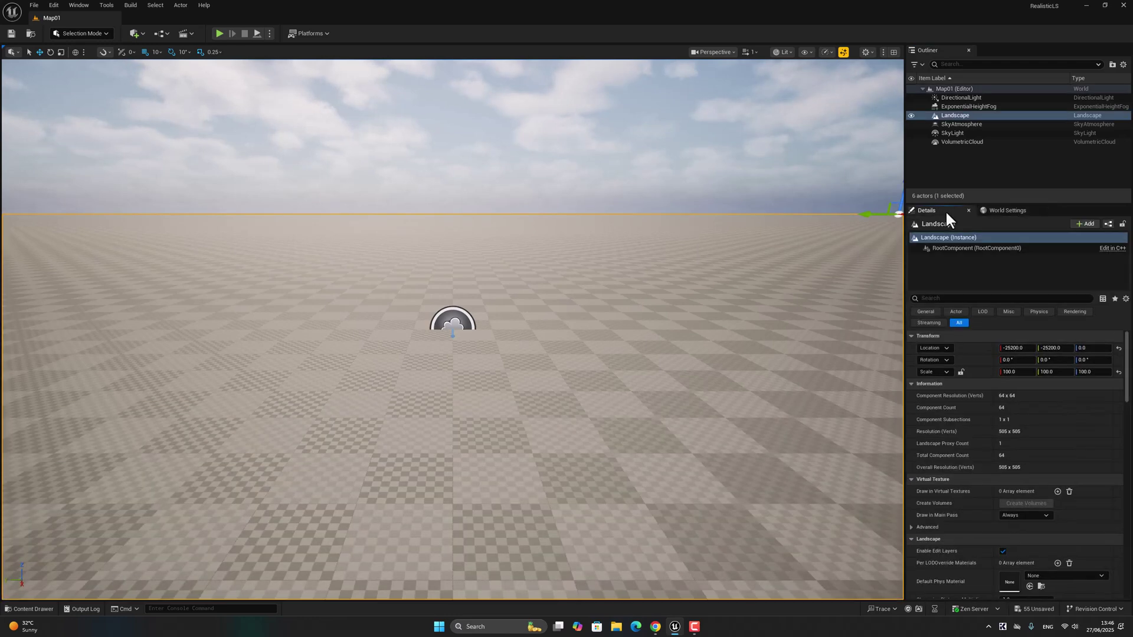
scroll(1007, 346, down, 5)
scroll(1007, 345, down, 4)
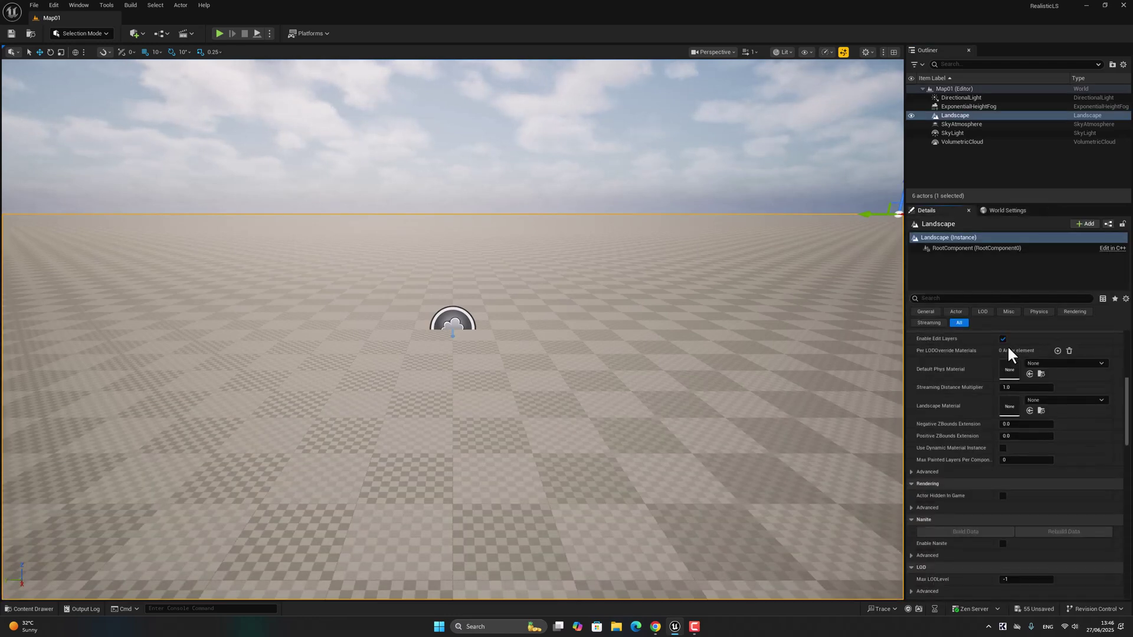
- Drag M_Metal_Rust into the Landscape Material slot and save the level
click(27, 610)
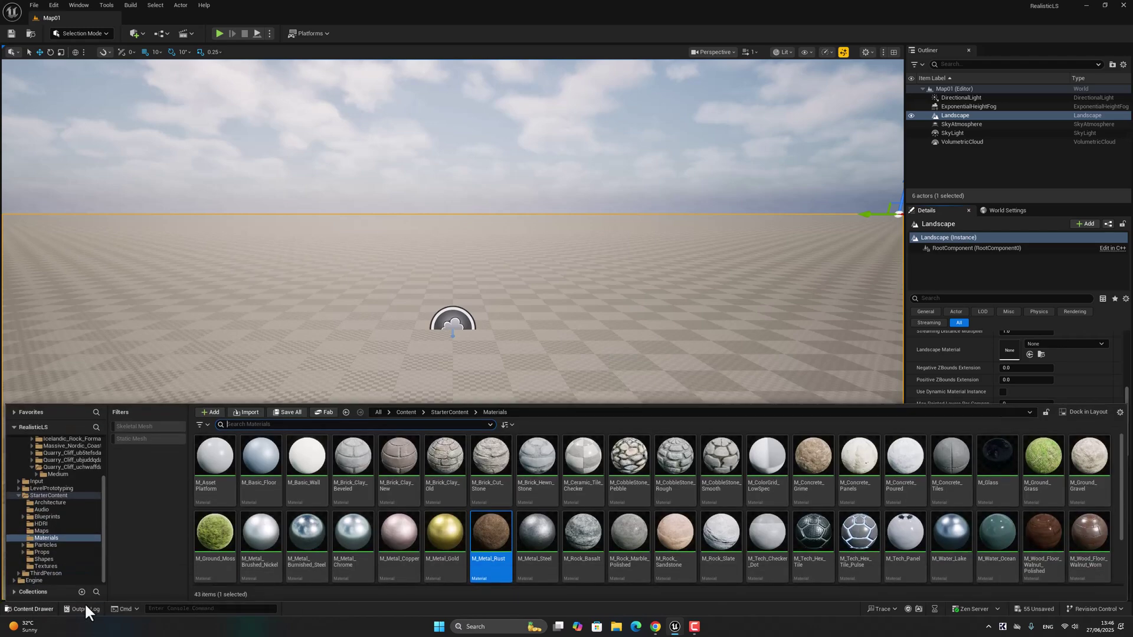
drag(584, 522, 1020, 355)
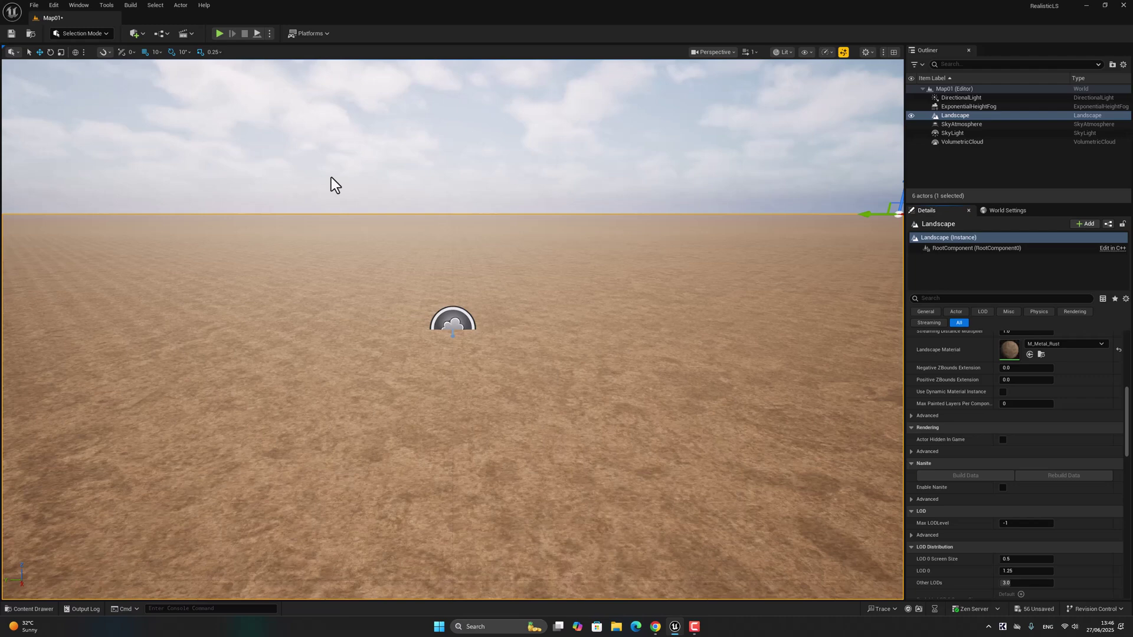
click(34, 5)
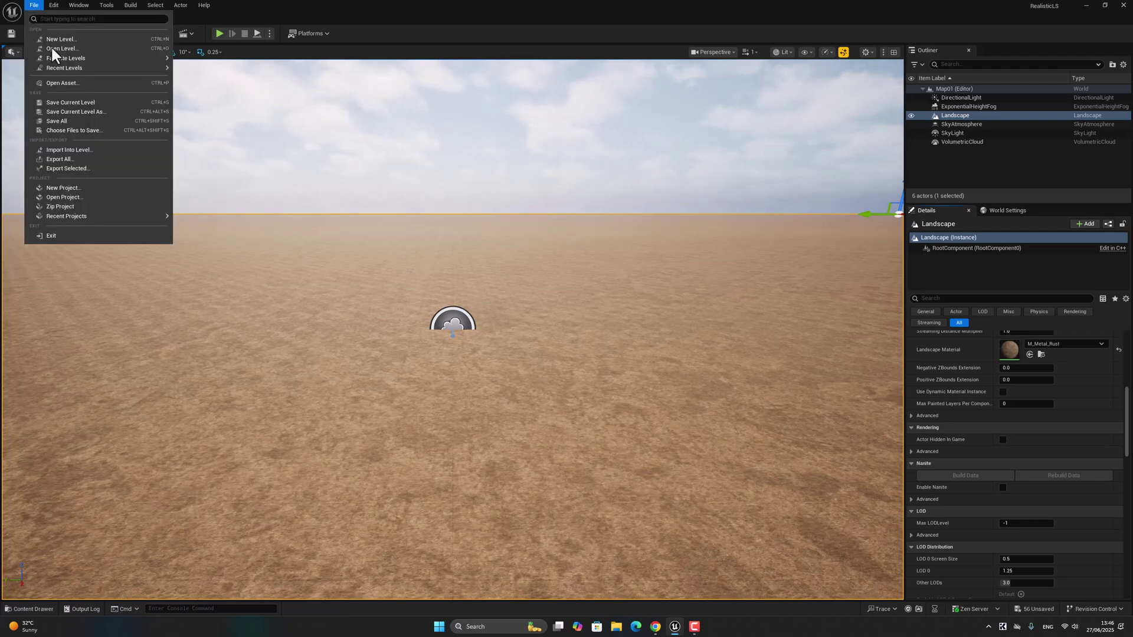
click(89, 125)
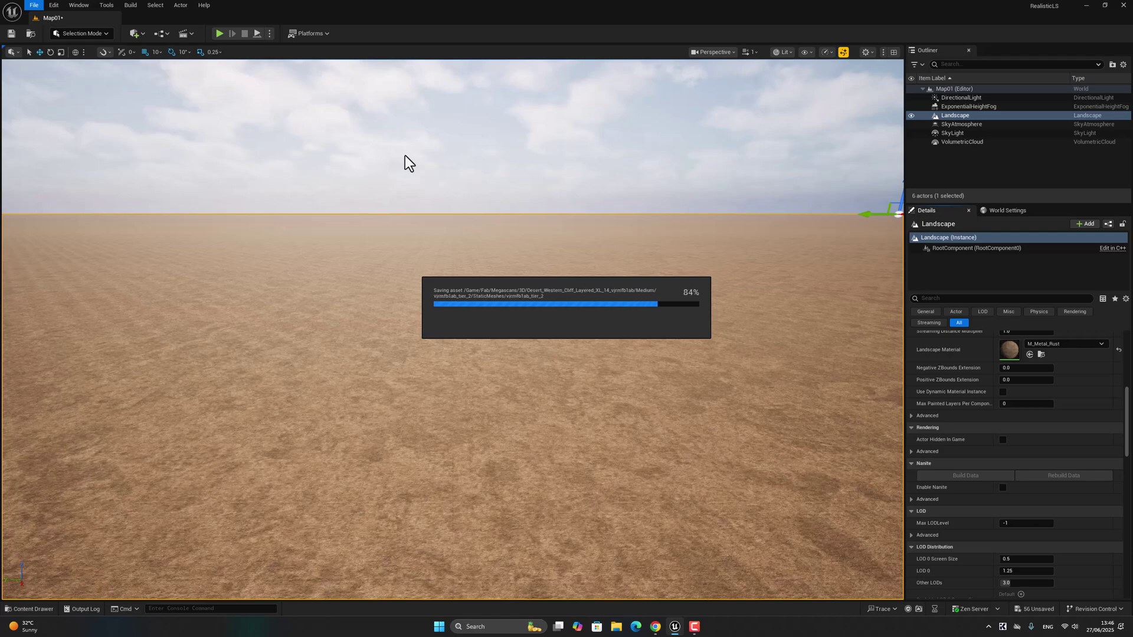
click(53, 5)
- Enable the experimental Water plugin and the beta Landmass plugin in the Plugins browser
click(83, 154)
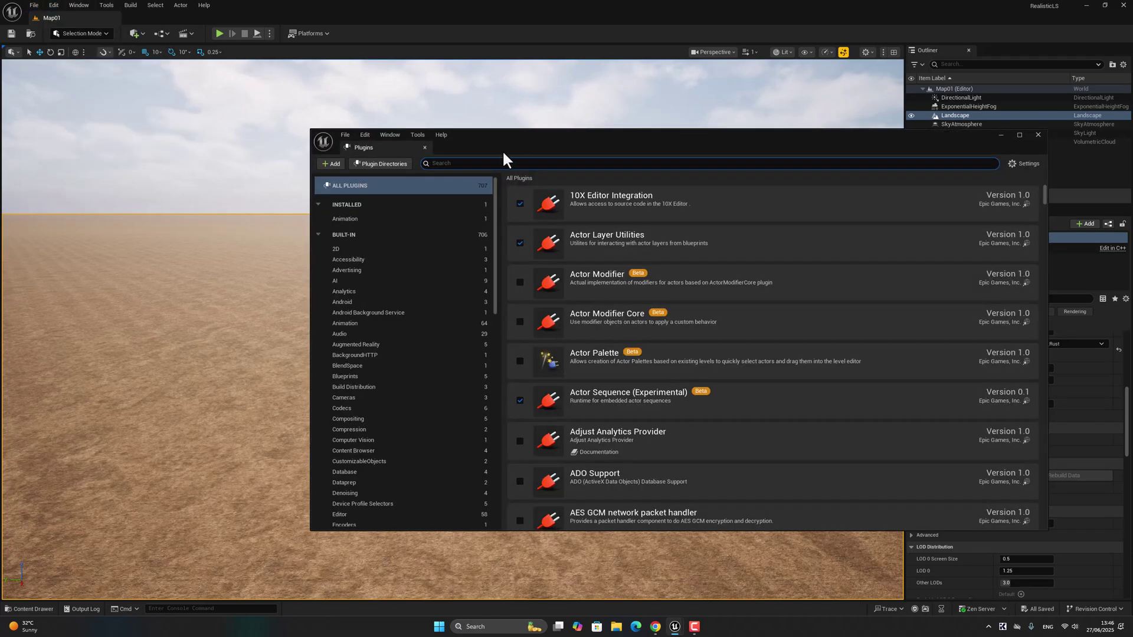
text(wayt)
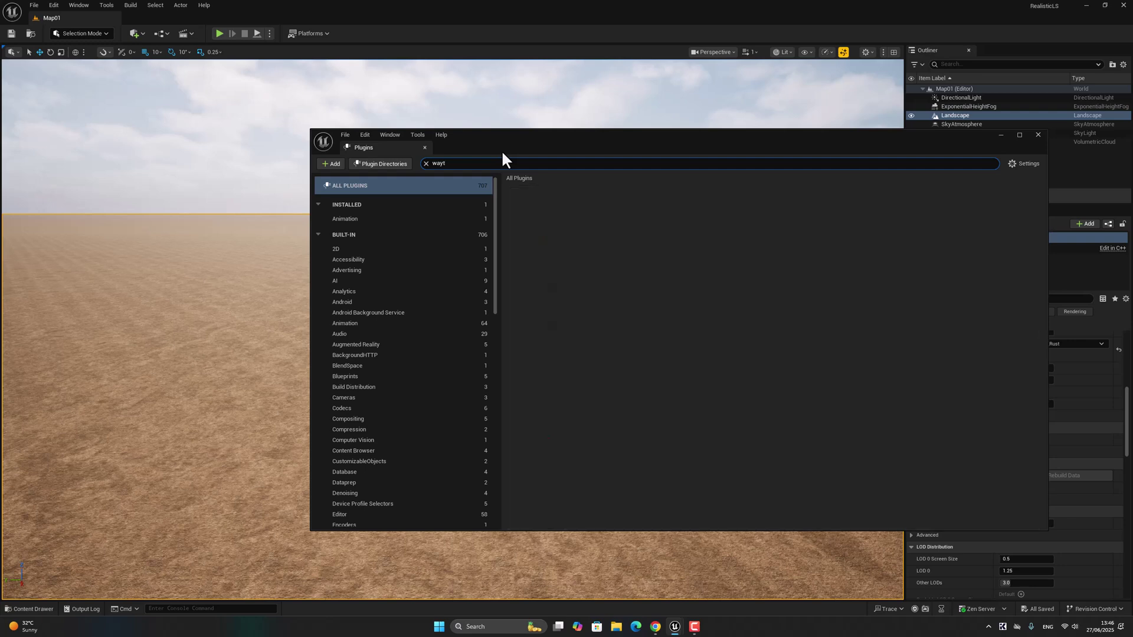
key(BackSpace)
key(BackSpace)
text(ter)
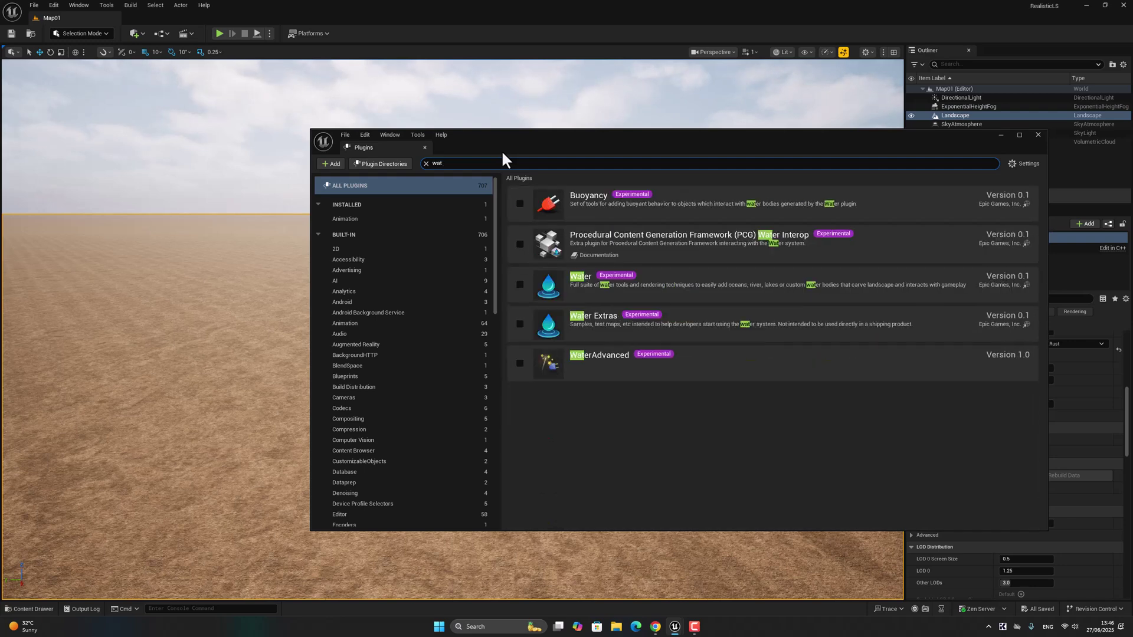
click(520, 286)
click(635, 330)
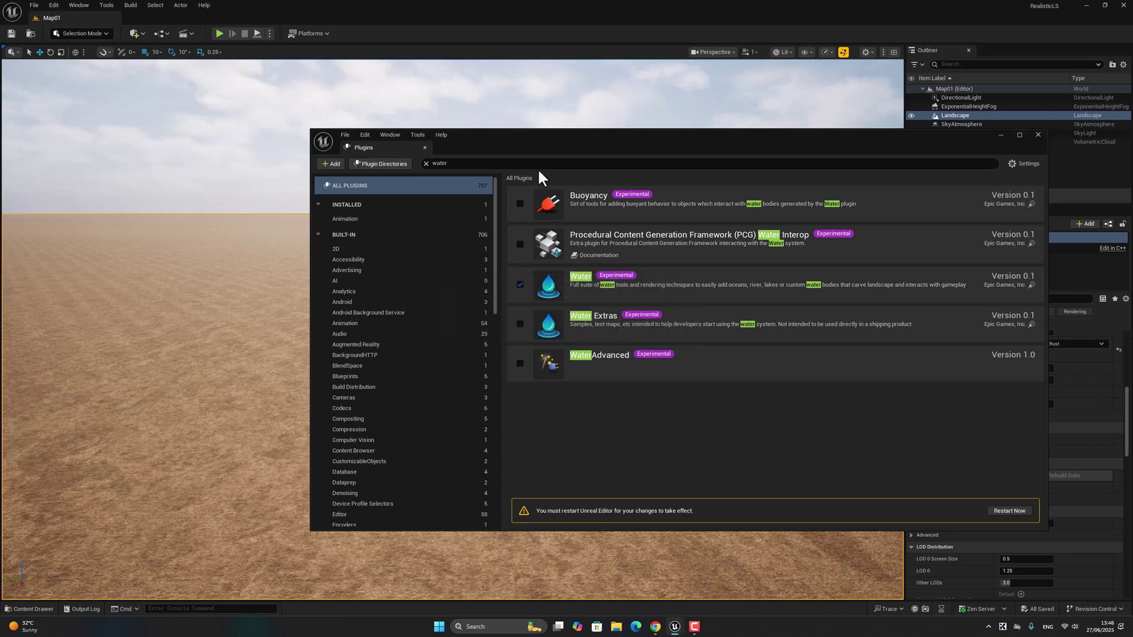
click(540, 164)
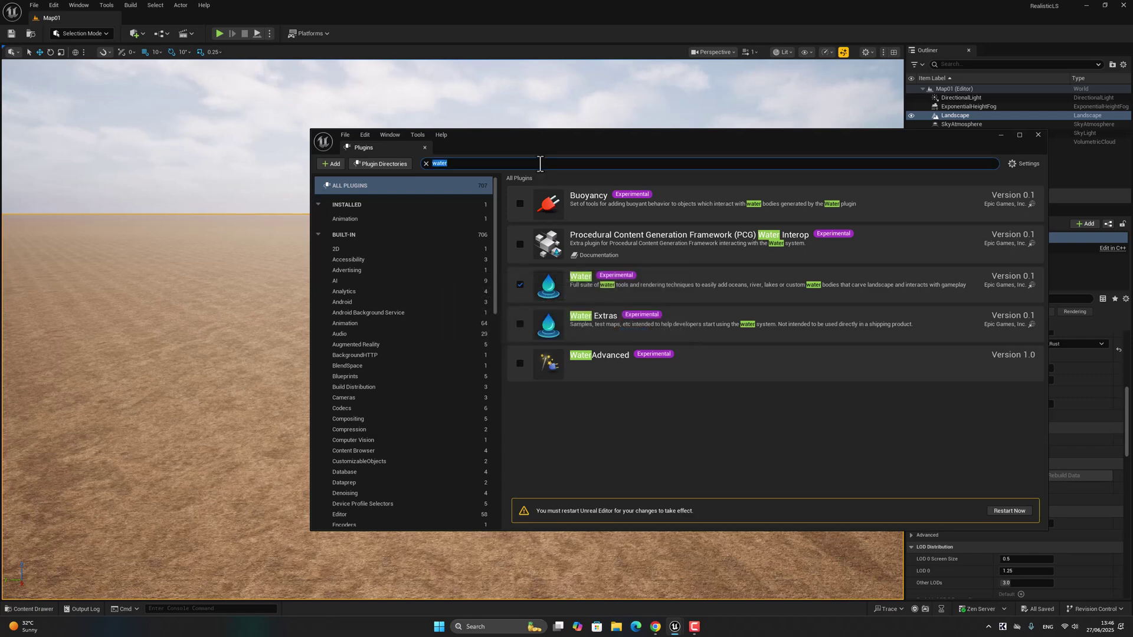
text(landmass)
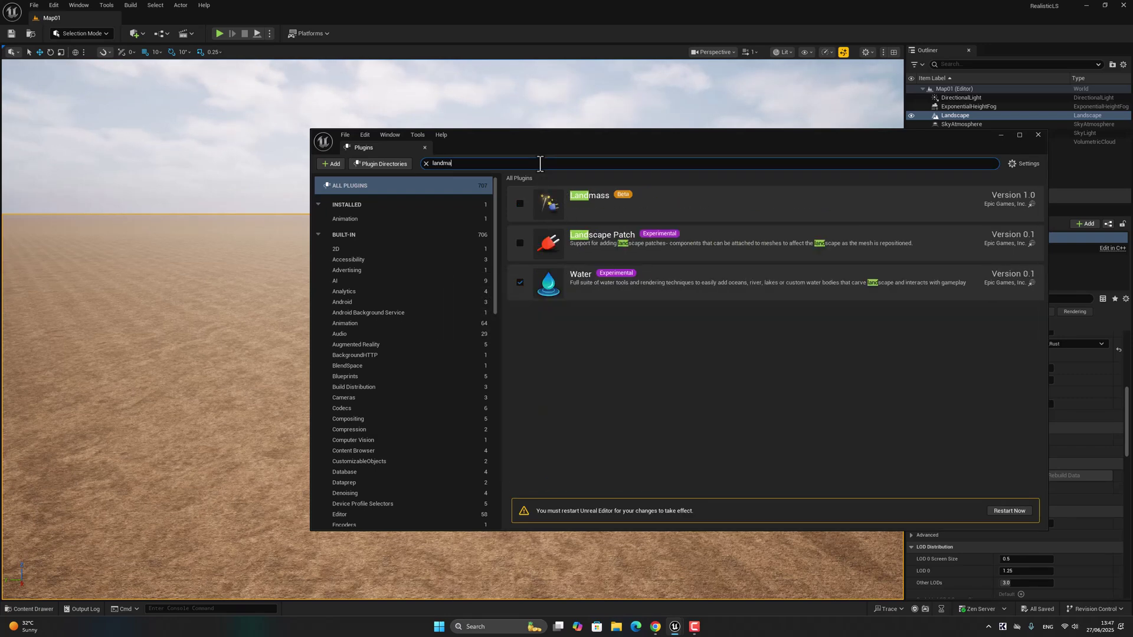
click(519, 203)
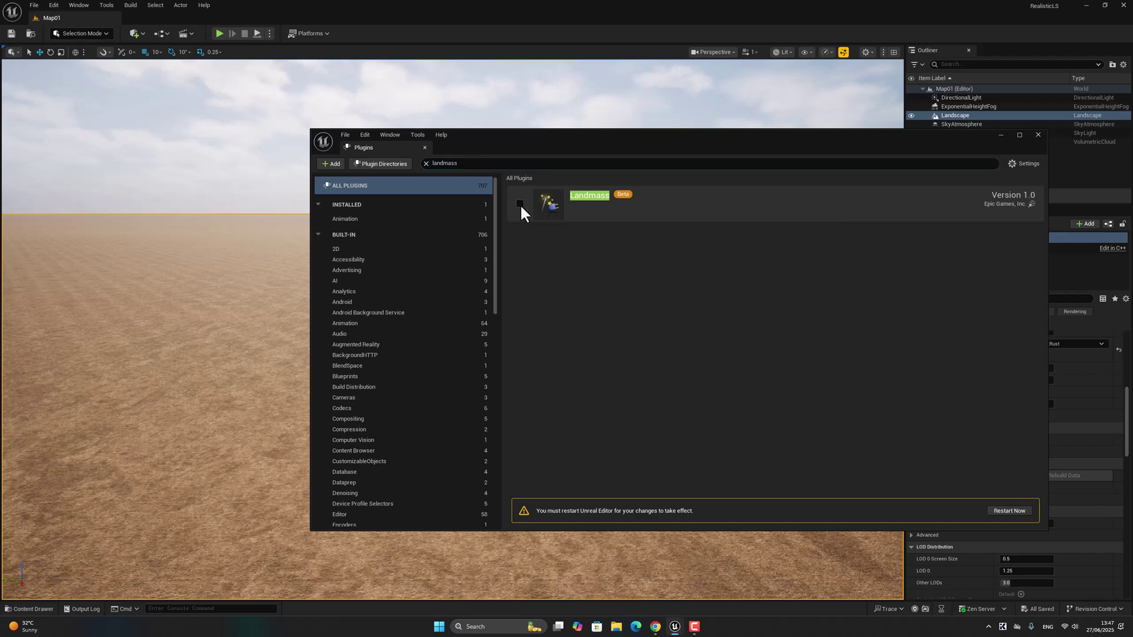
click(639, 334)
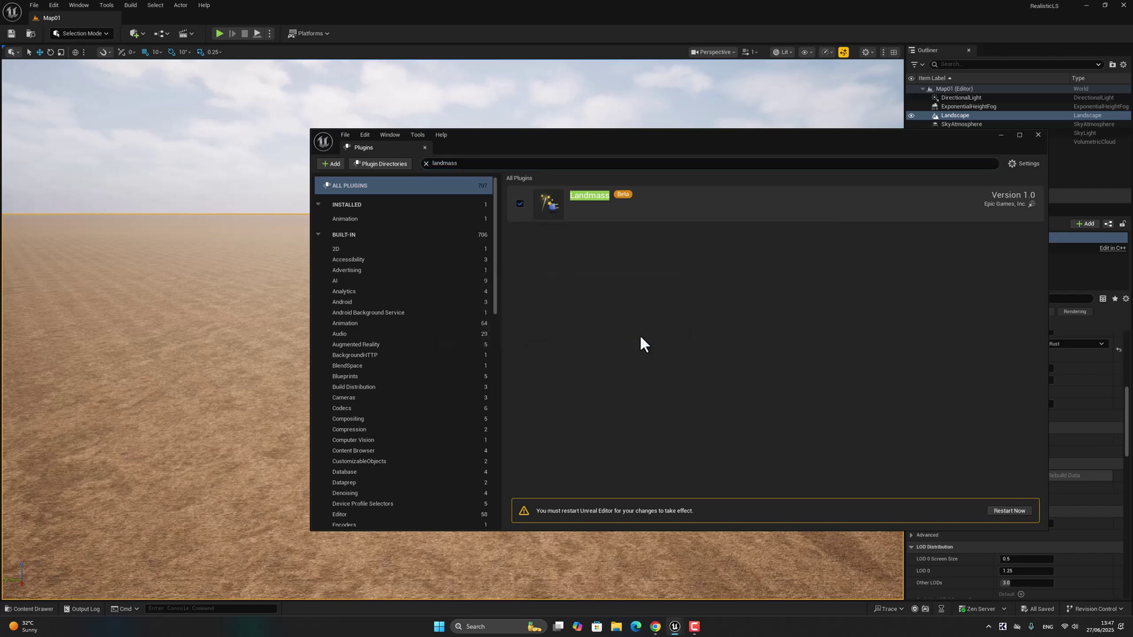
click(427, 162)
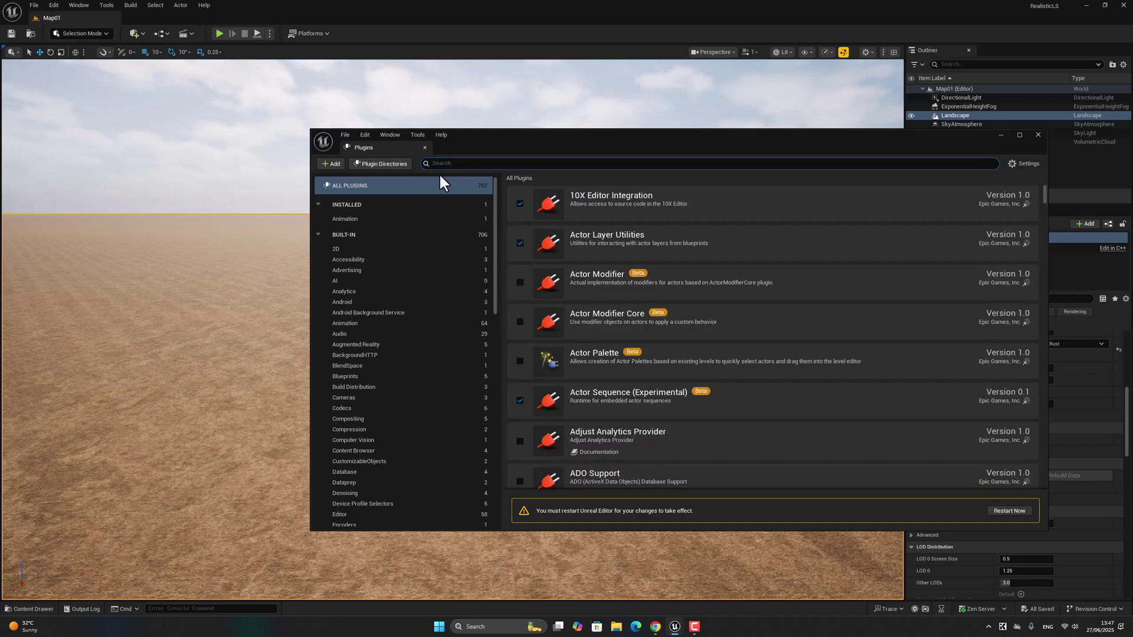
- Restart the editor, then reopen Map01 from the top Content folder and tilt toward the landscape
click(1011, 510)
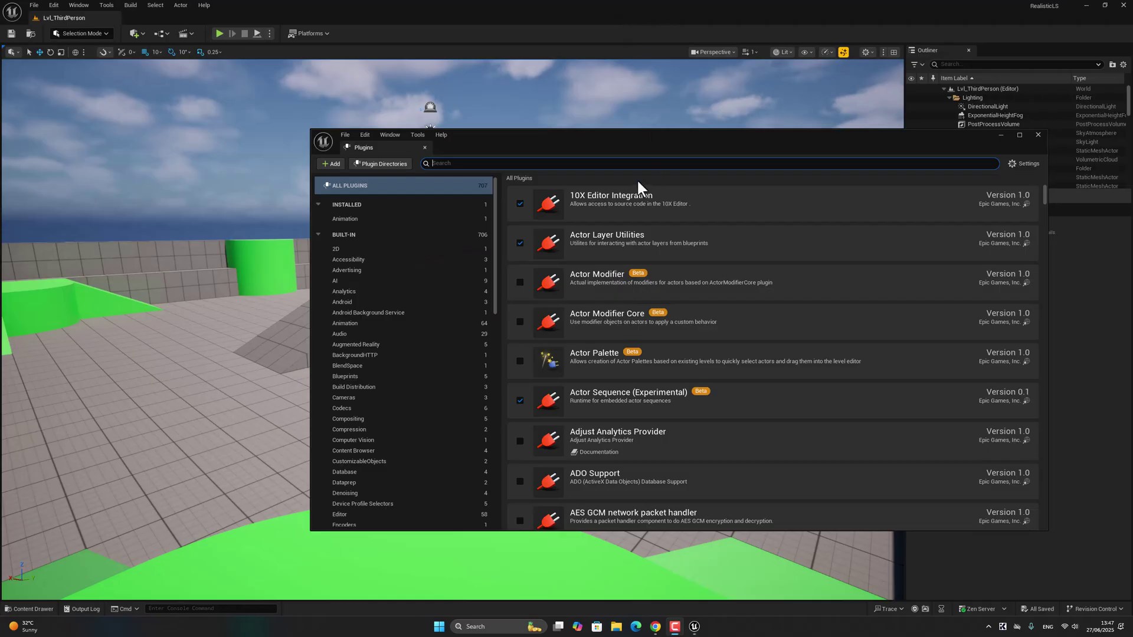
click(1038, 135)
click(18, 610)
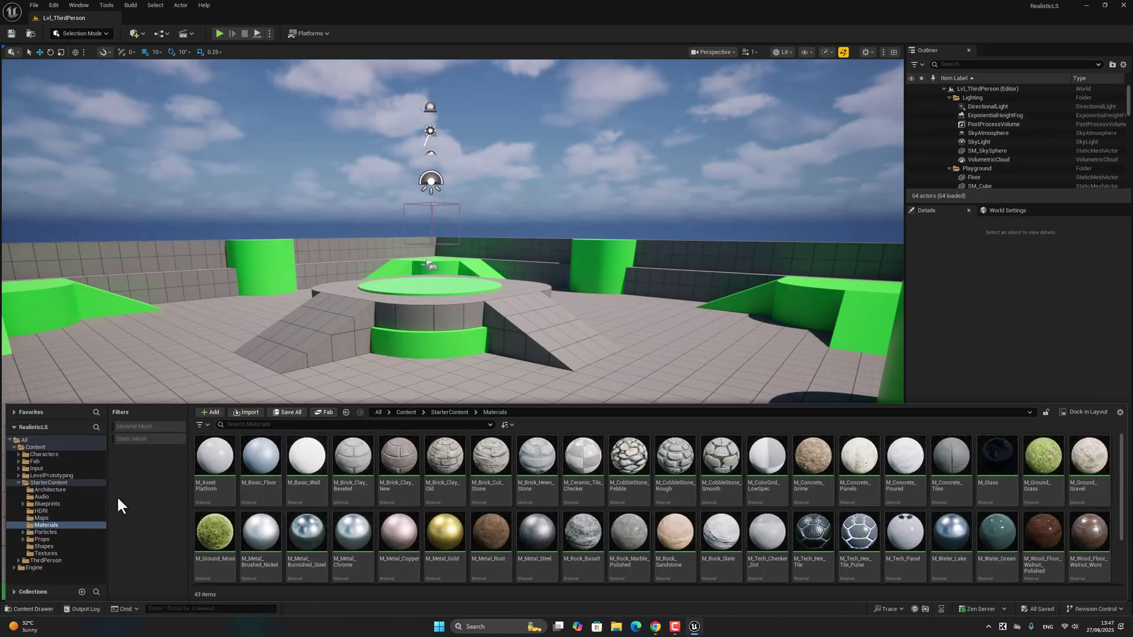
click(407, 413)
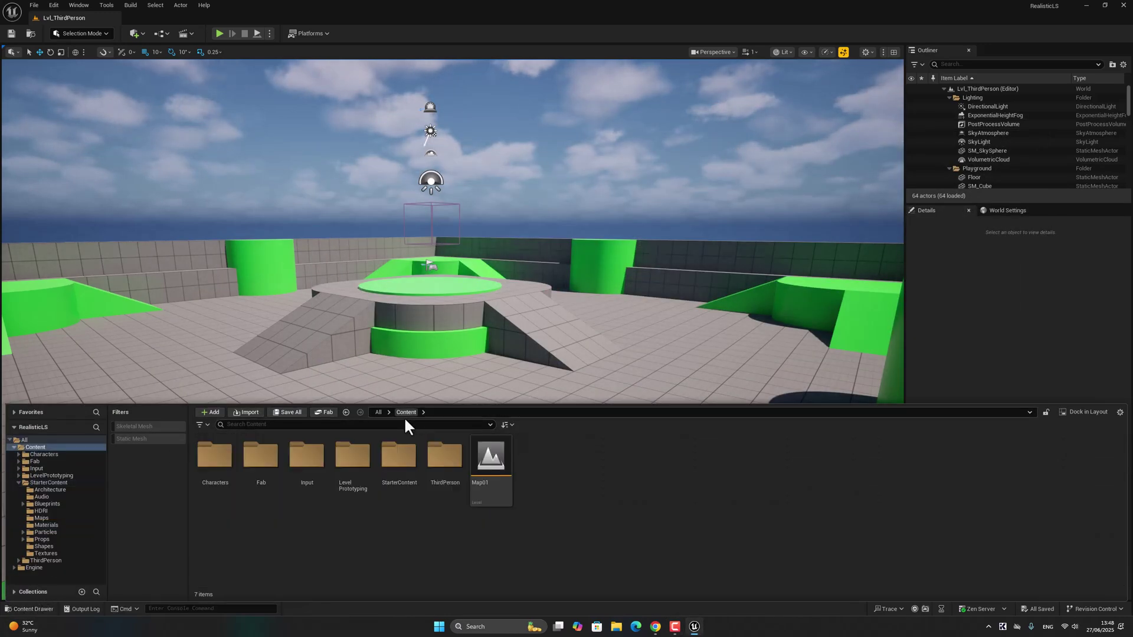
double_click(490, 471)
right_drag(472, 325, 462, 357)
- In Landscape Mode's Blueprint brush tool, place a CustomBrush_Landmass brush on the landscape
click(106, 37)
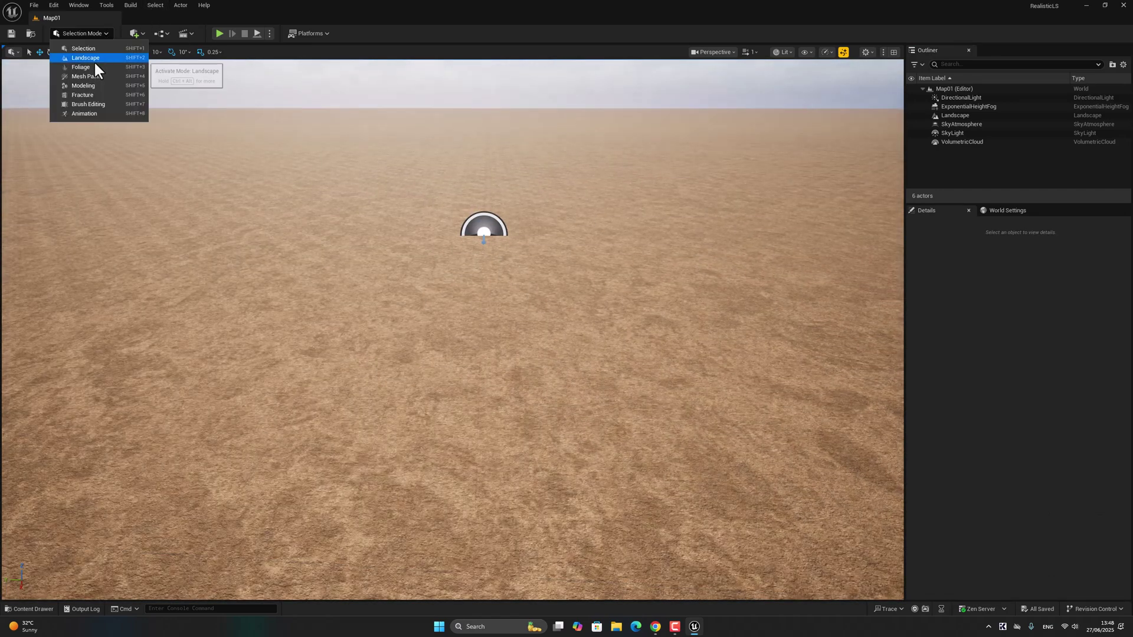
click(96, 58)
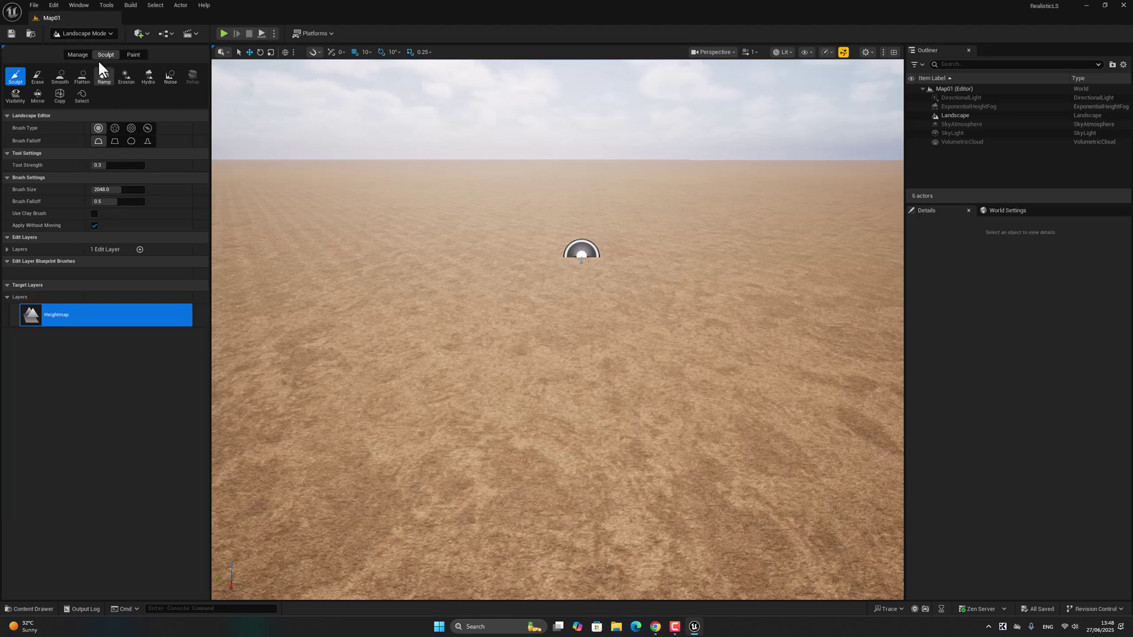
click(77, 54)
click(187, 75)
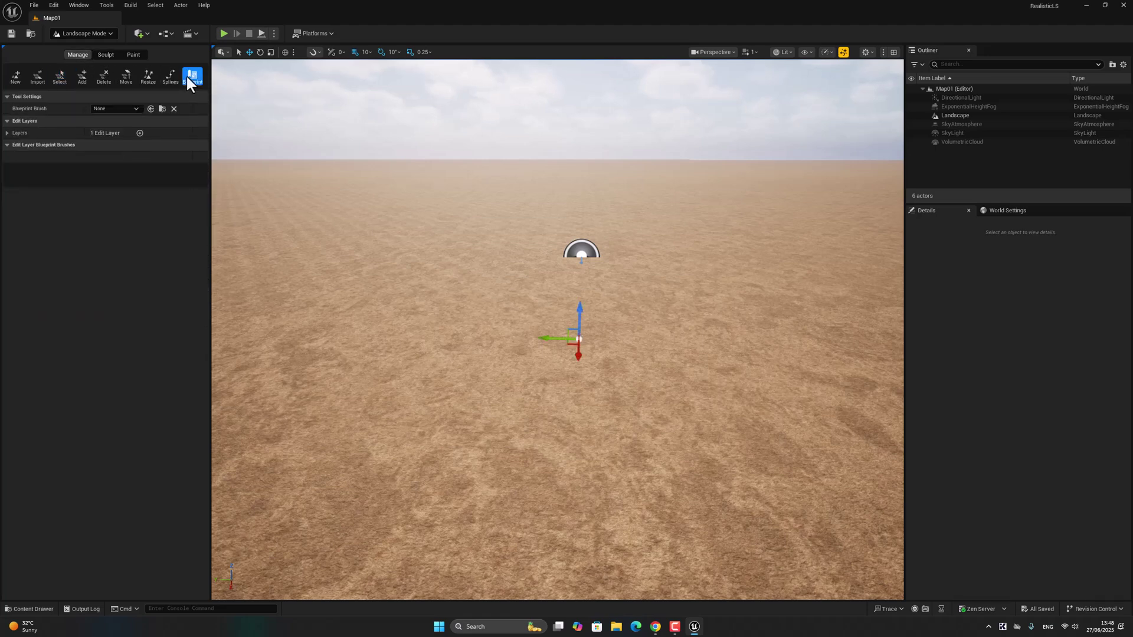
click(135, 108)
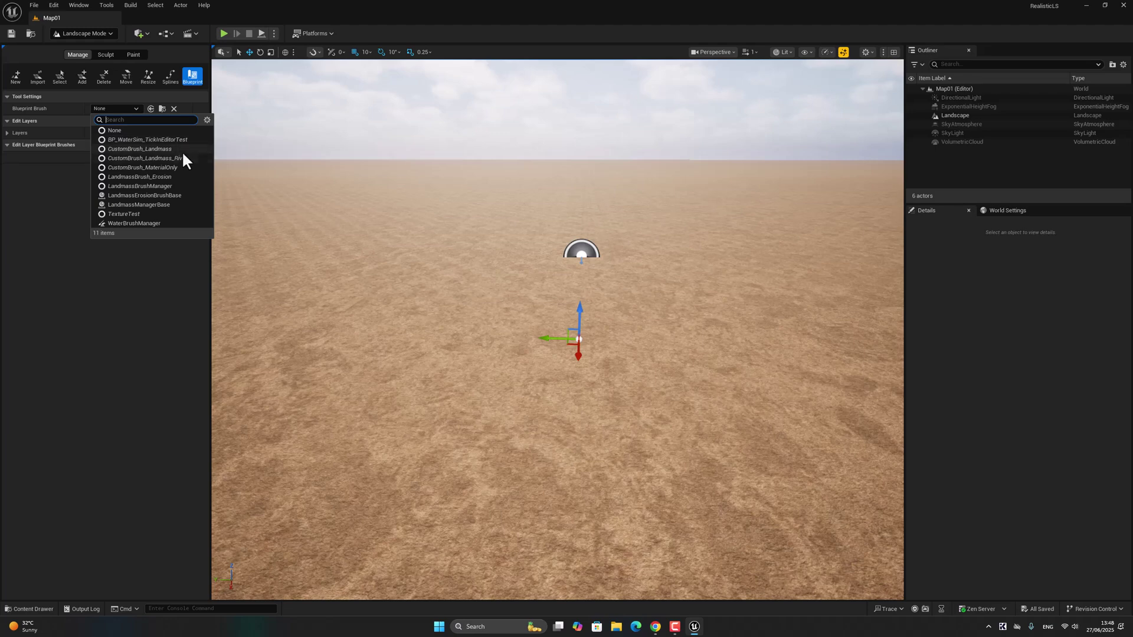
click(164, 149)
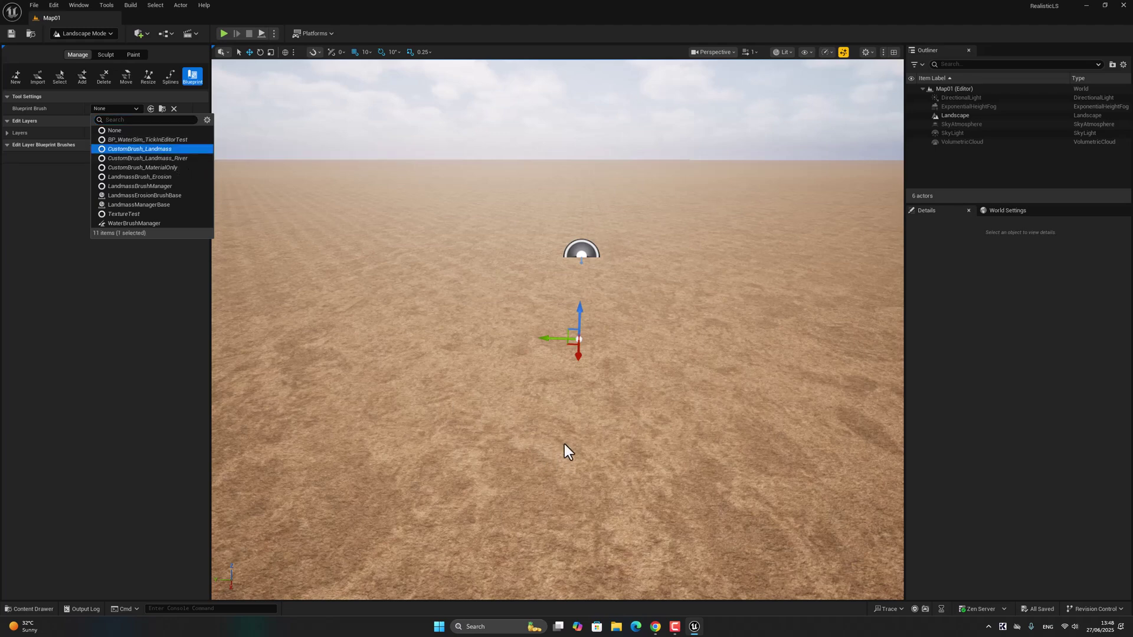
click(505, 313)
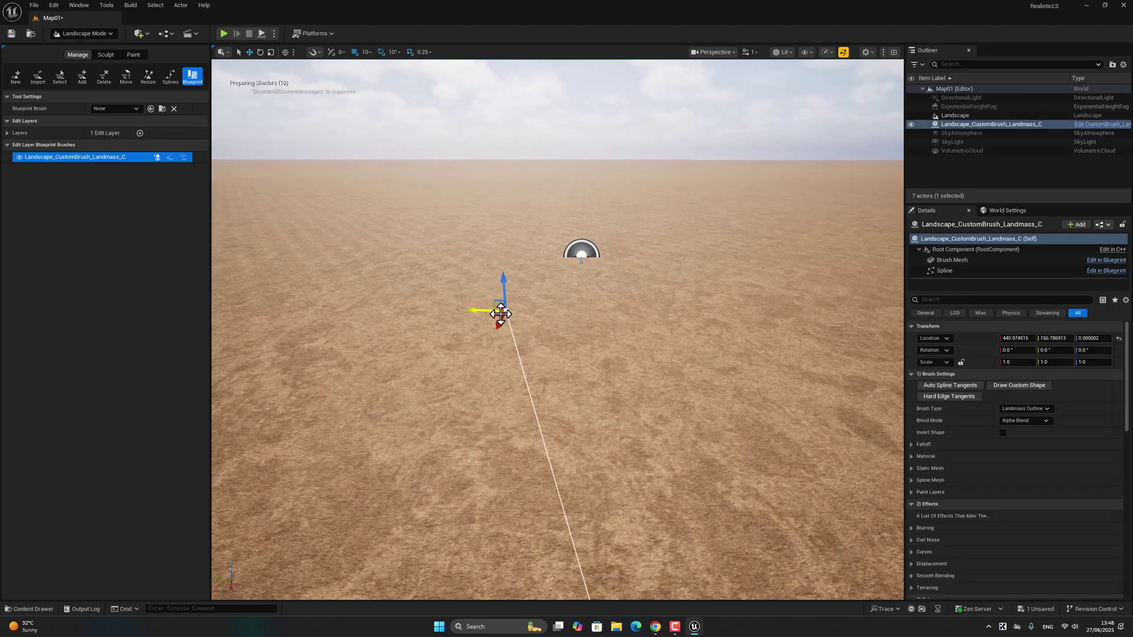
- Set the viewport camera speed to 3
click(756, 55)
click(741, 84)
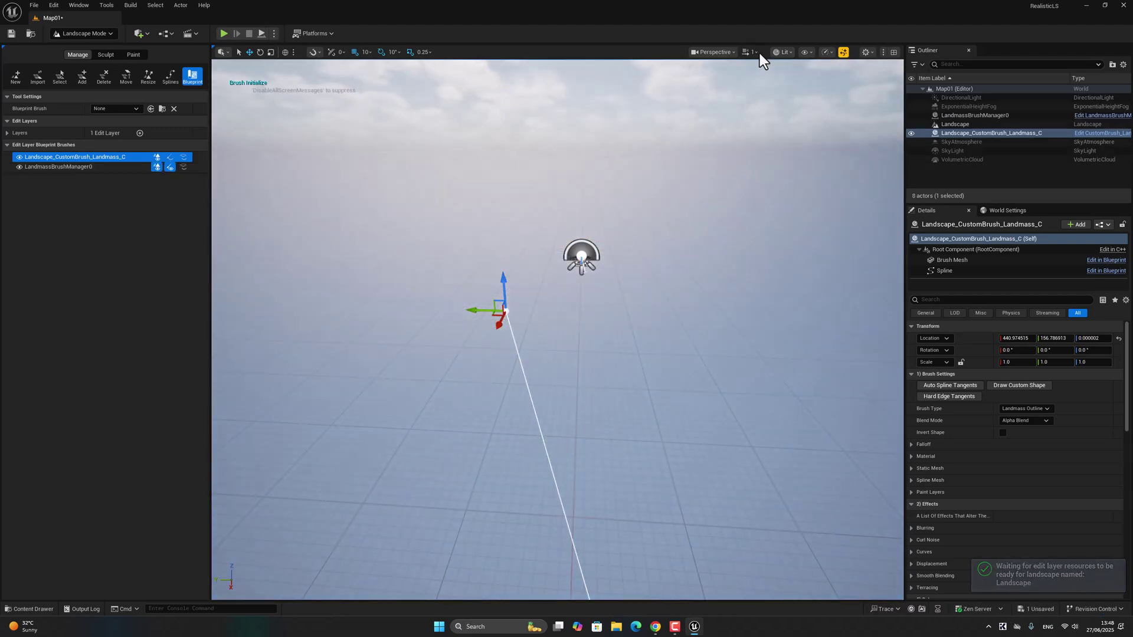
click(757, 54)
click(740, 79)
click(751, 54)
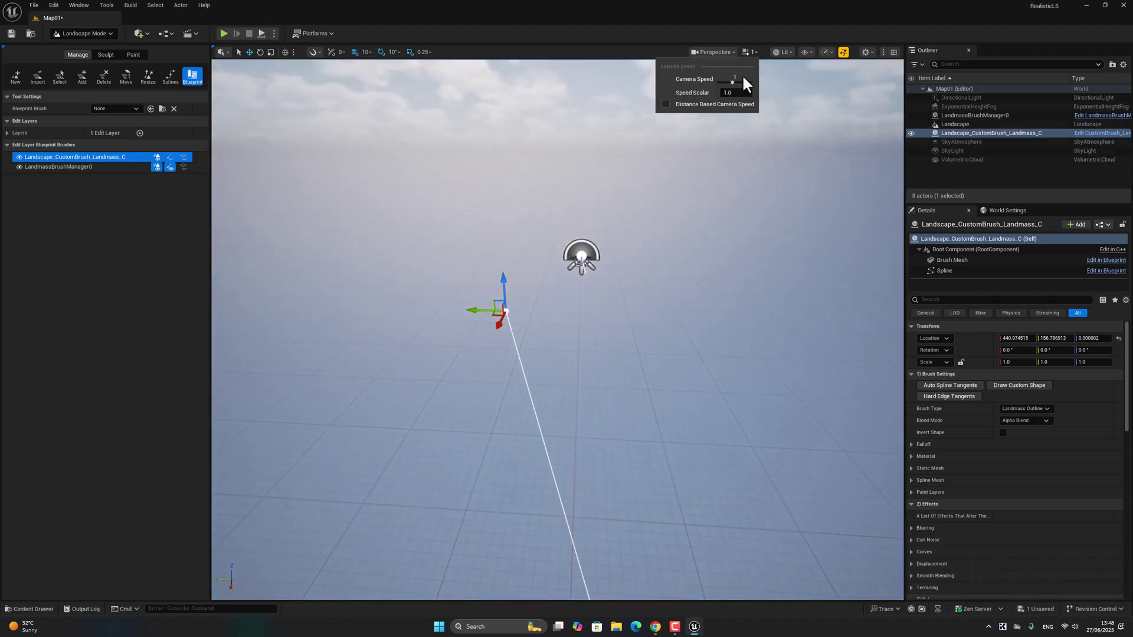
drag(732, 82, 737, 84)
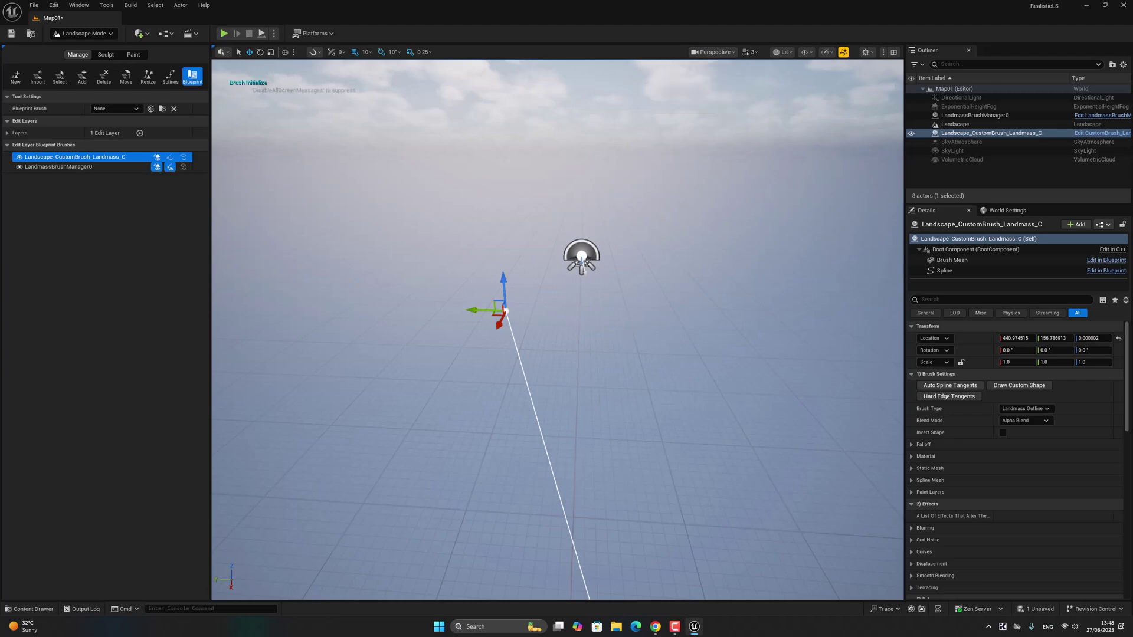
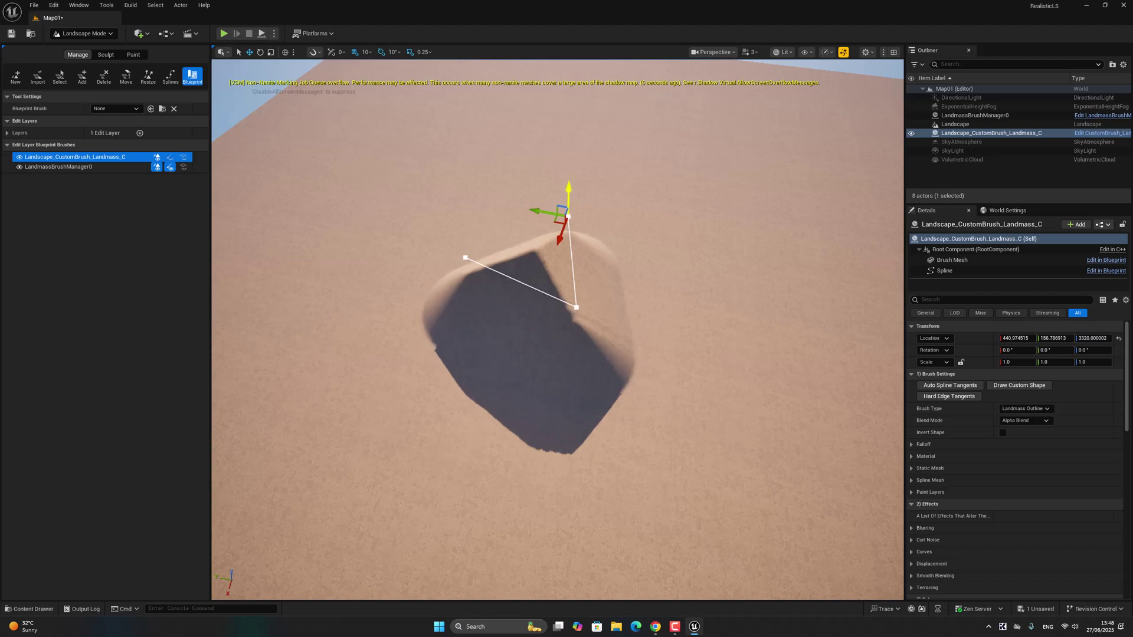
- Switch the selected Landmass brush's gizmo to rotation to check it
key(e)
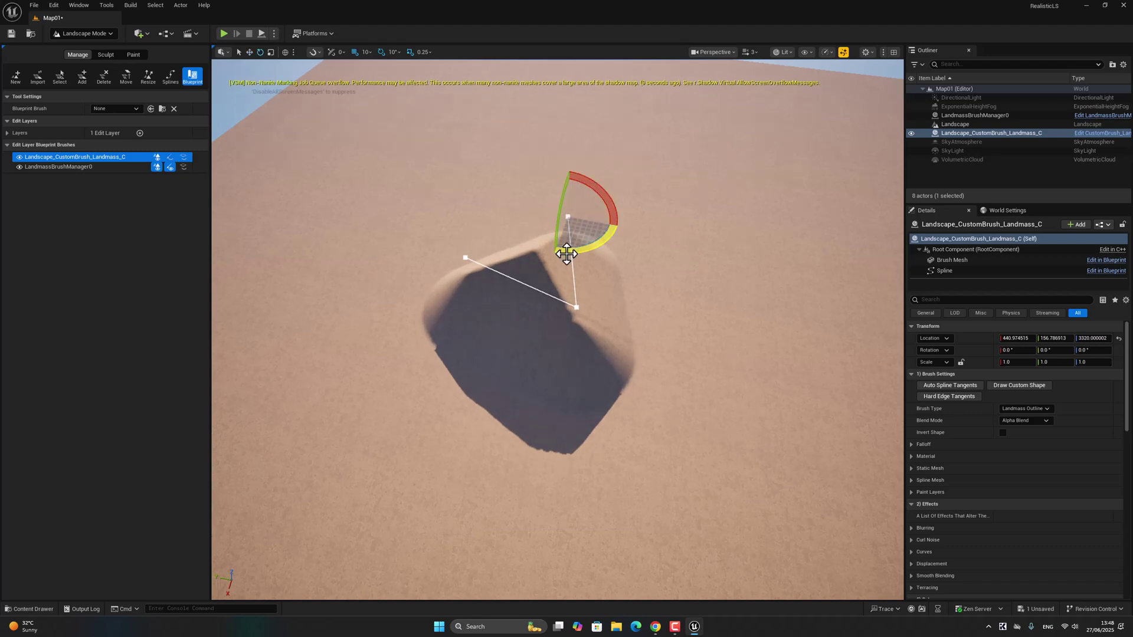
- Duplicate the Landmass brush beside the original and nudge the copy along Y
key(w)
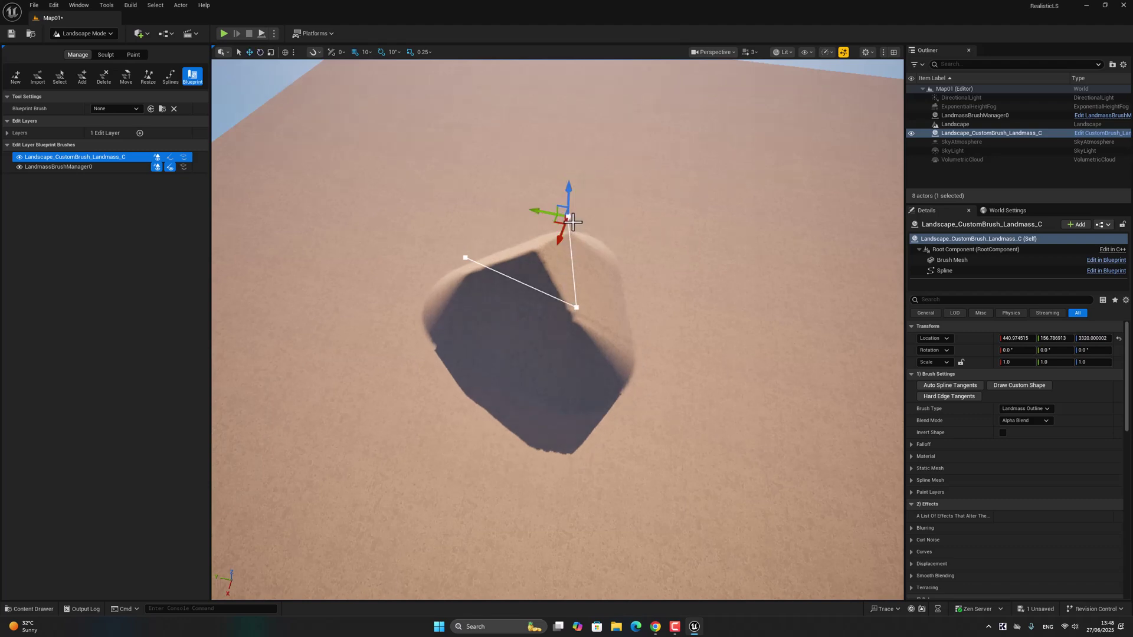
mouse_move(544, 214)
alt+mouse_down()
mouse_move(761, 217)
mouse_move(790, 266)
mouse_move(773, 284)
alt+mouse_up()
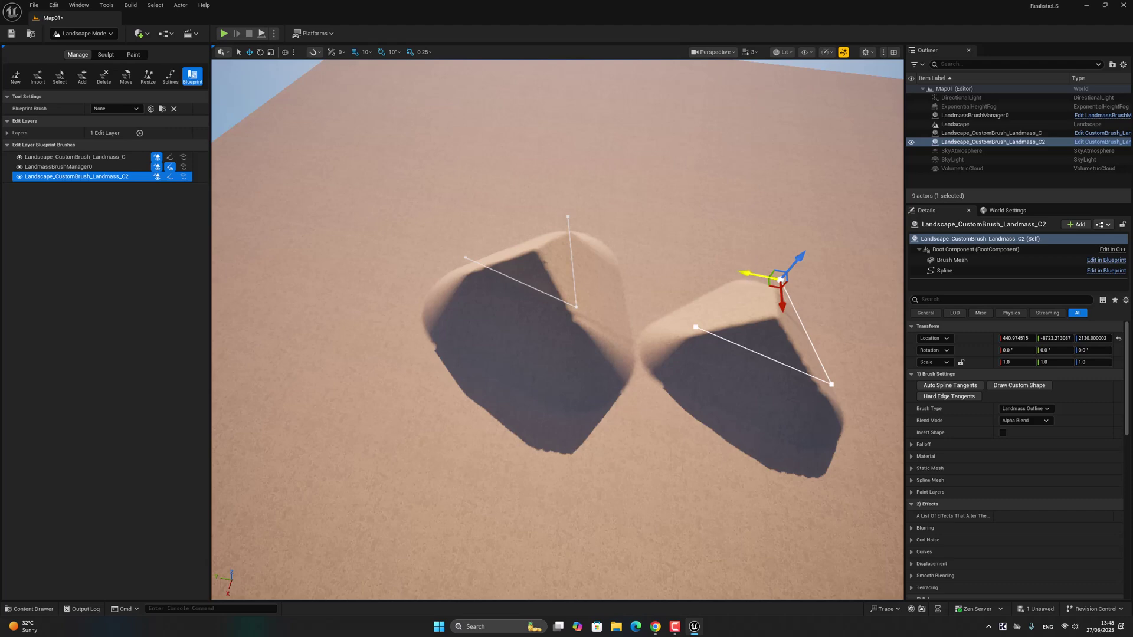
drag(749, 273, 743, 273)
- Reshape the copy's spline by moving and stretching points and adding a new corner point
click(794, 316)
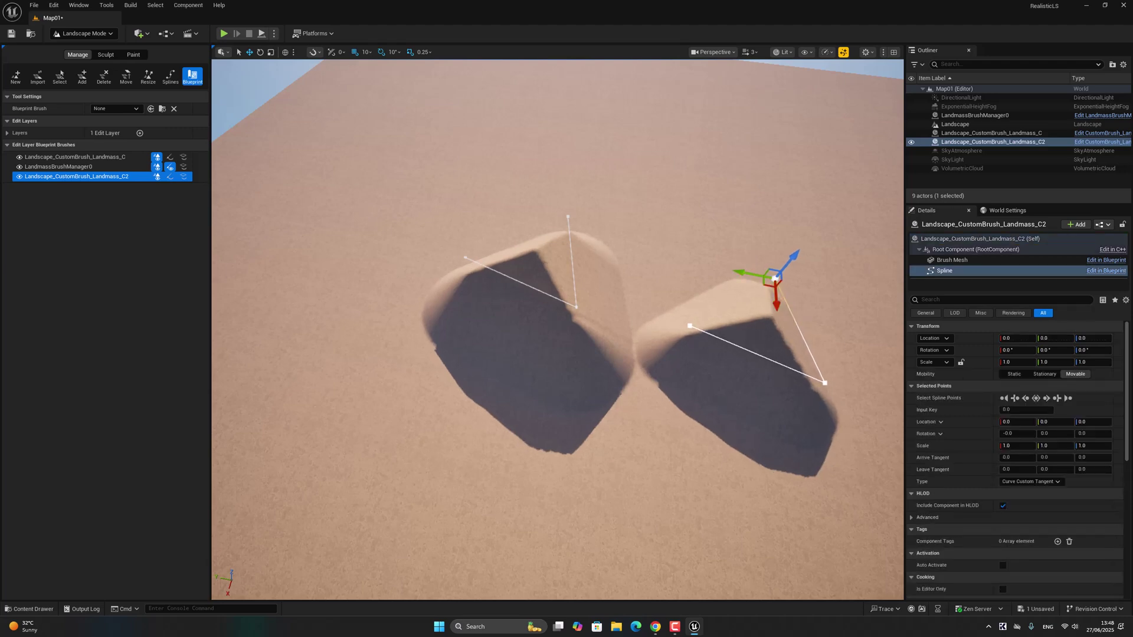
scroll(793, 316, down, 3)
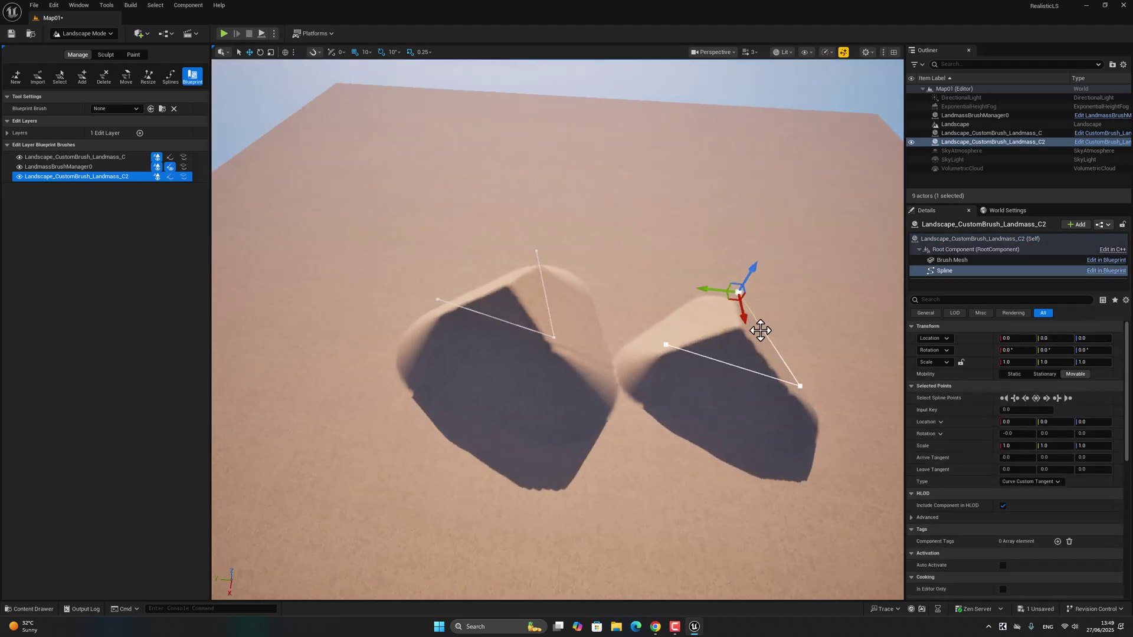
right_drag(760, 331, 746, 304)
mouse_move(710, 255)
mouse_down()
mouse_move(624, 253)
mouse_move(754, 157)
mouse_move(717, 193)
mouse_up()
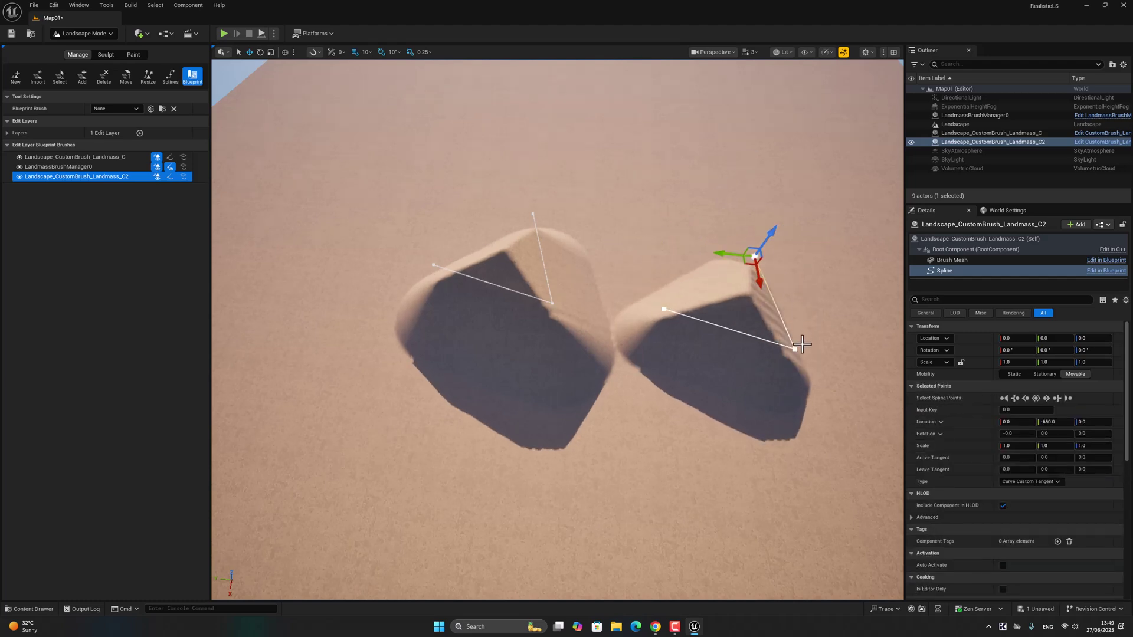
mouse_move(760, 278)
mouse_down()
mouse_move(737, 192)
mouse_move(713, 174)
mouse_move(581, 171)
mouse_up()
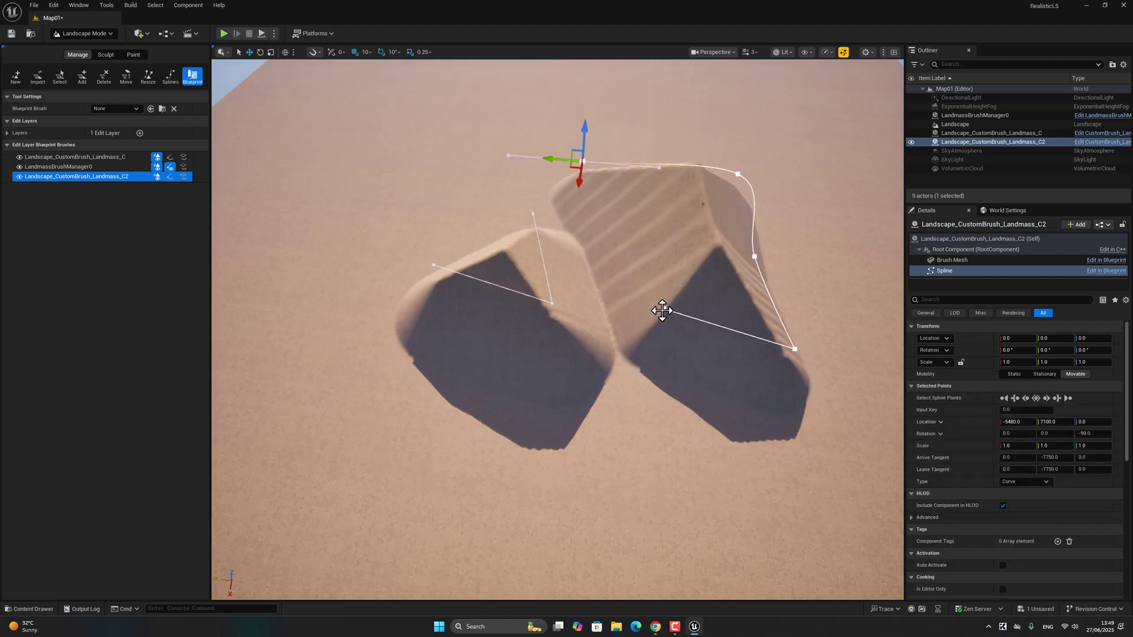
click(663, 309)
mouse_move(639, 307)
alt+mouse_down()
mouse_move(503, 328)
mouse_move(428, 276)
mouse_move(283, 265)
mouse_move(416, 271)
mouse_move(852, 333)
mouse_move(661, 317)
alt+mouse_up()
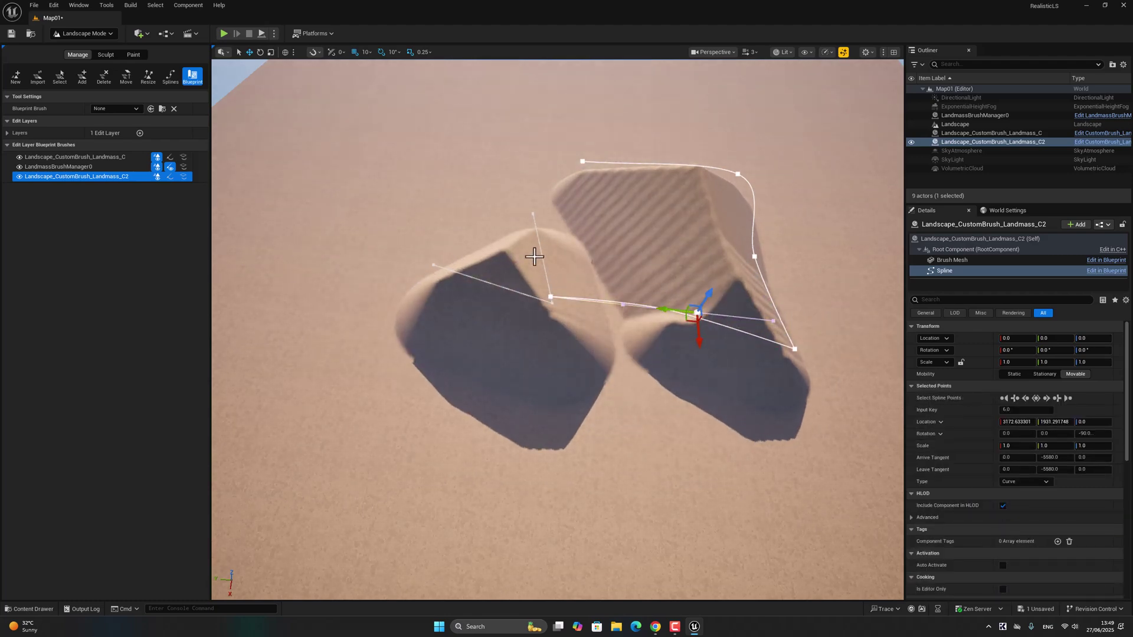
click(533, 215)
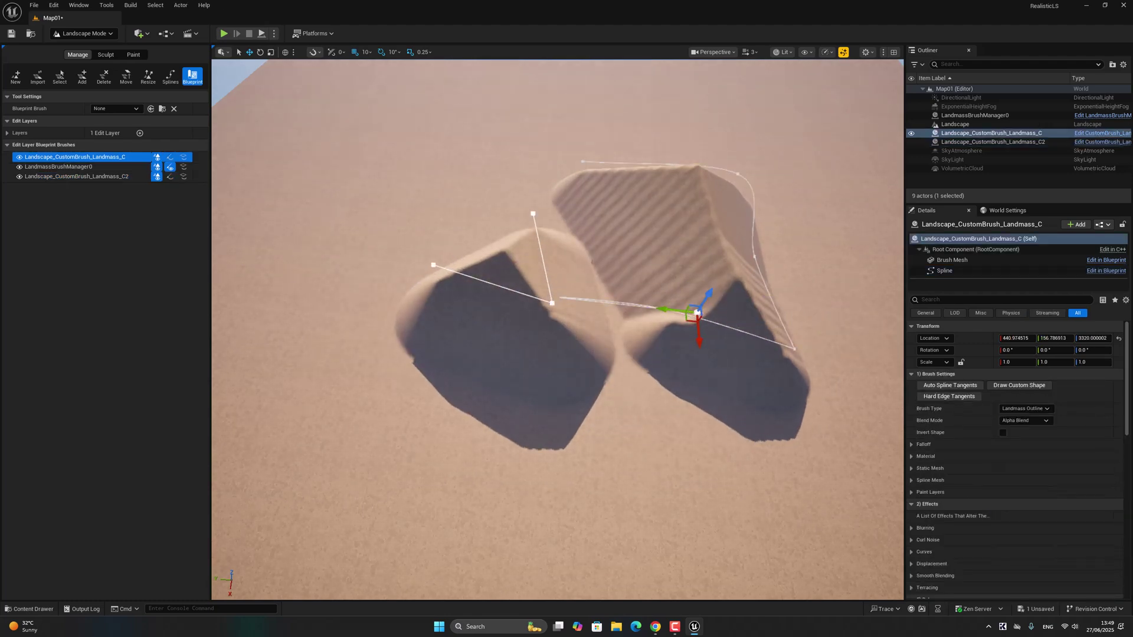
- Alt-drag two of the first brush's spline points outward to add new points
click(533, 215)
mouse_move(527, 233)
alt+mouse_down()
mouse_move(540, 123)
mouse_move(413, 124)
mouse_move(352, 142)
mouse_move(376, 131)
mouse_move(304, 235)
mouse_move(317, 235)
alt+mouse_up()
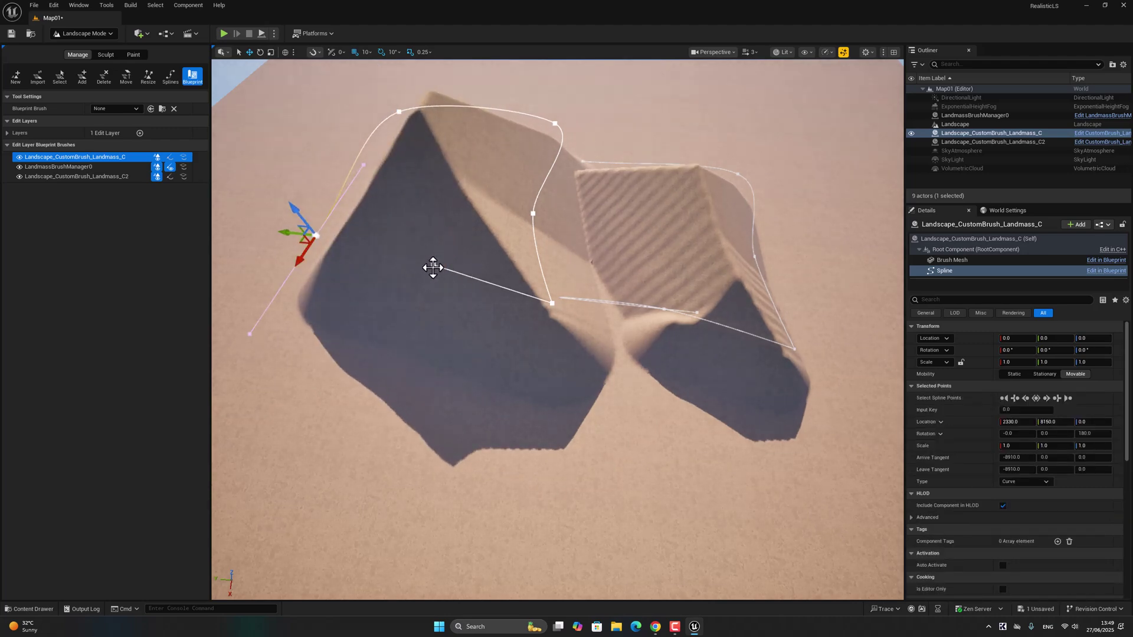
right_drag(431, 263, 434, 233)
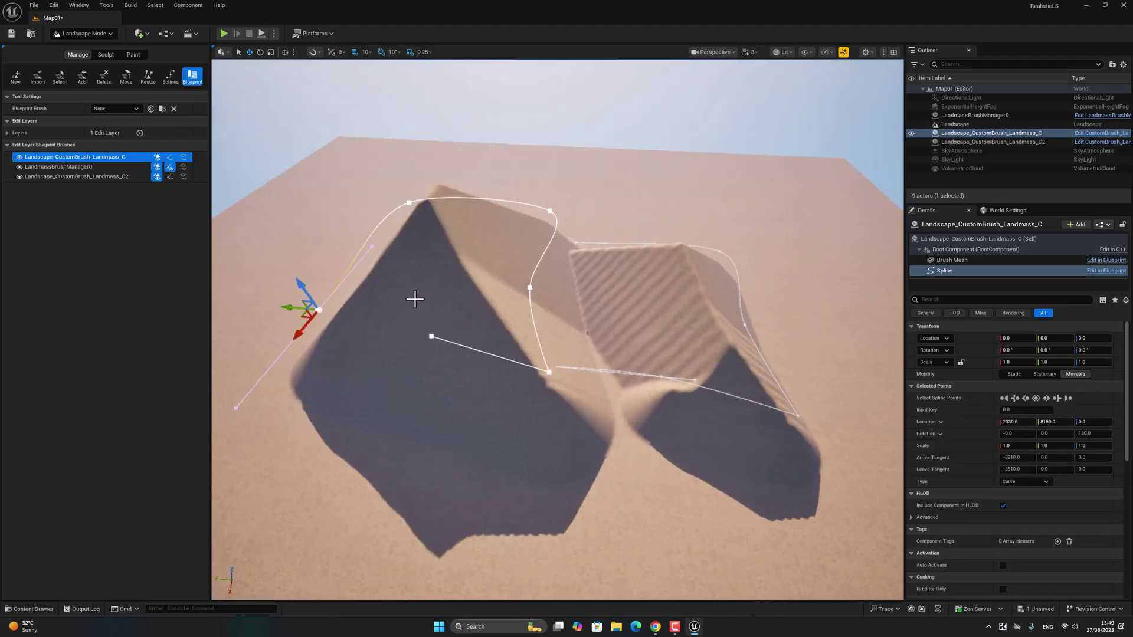
click(428, 337)
alt+drag(423, 354, 388, 423)
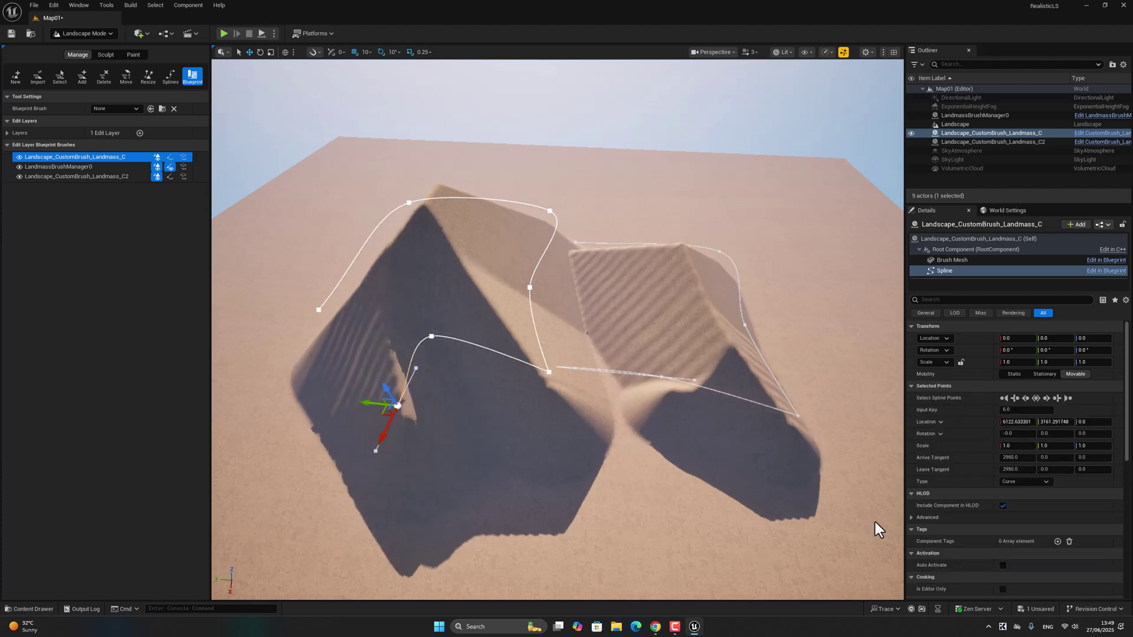
click(1008, 133)
- Set the first Landmass brush's Blend Mode to Additive
scroll(1029, 516, down, 1)
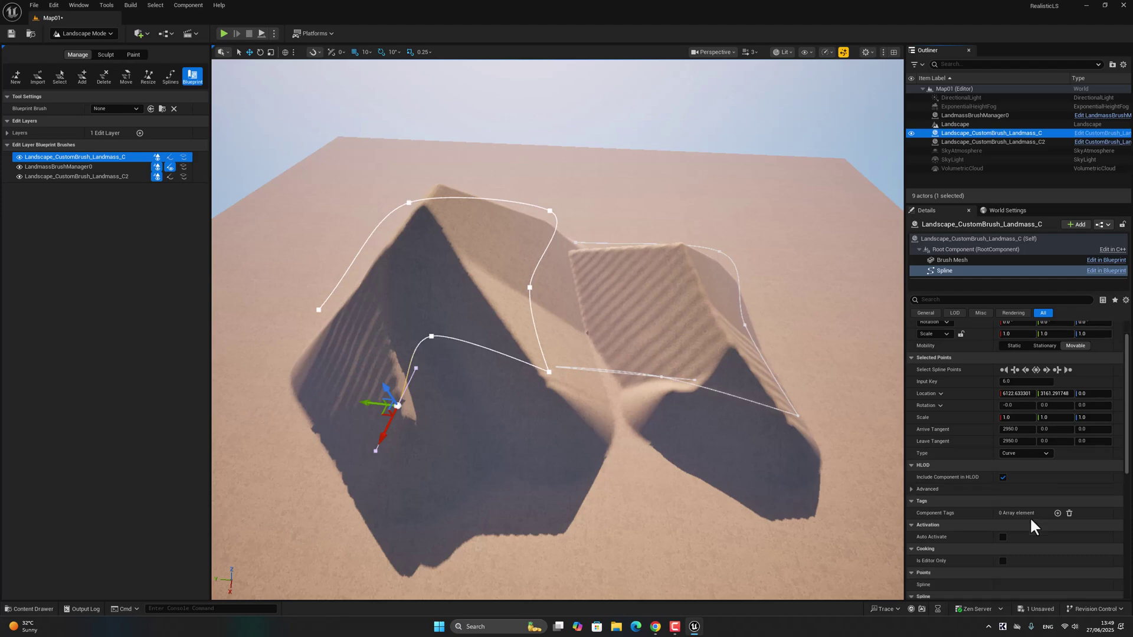
scroll(1029, 516, down, 1)
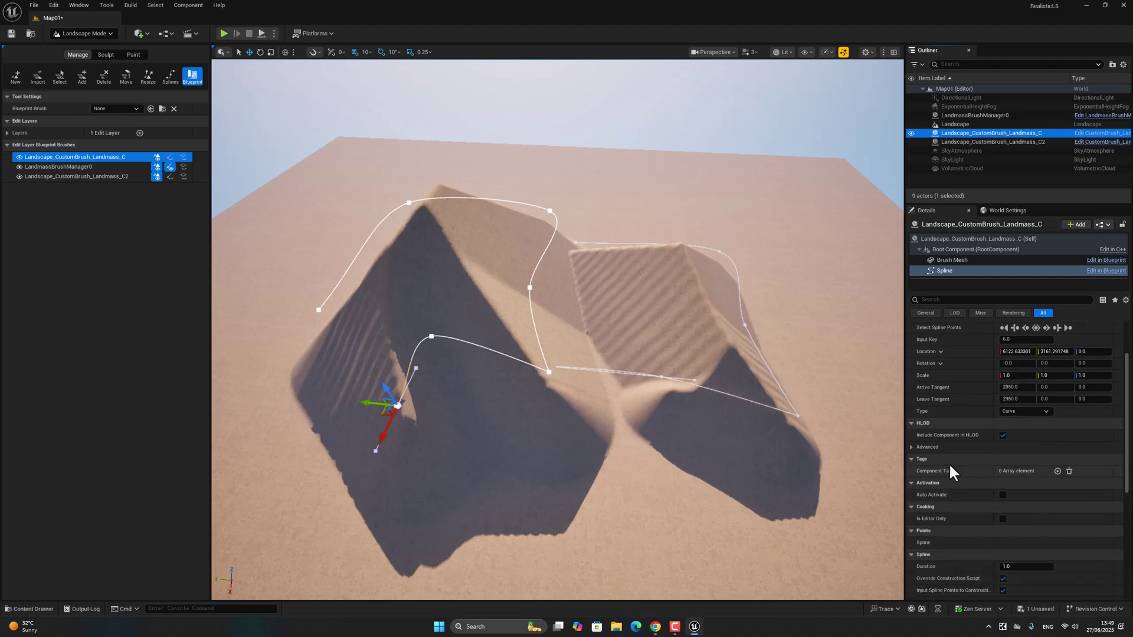
scroll(949, 461, up, 2)
scroll(915, 425, down, 2)
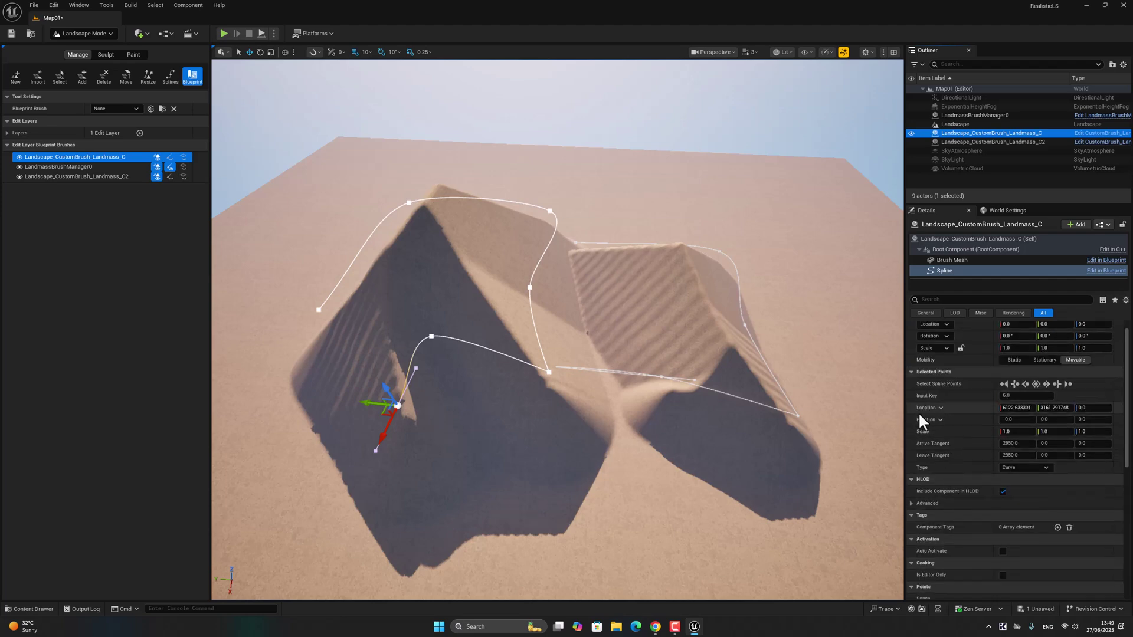
click(951, 258)
click(953, 238)
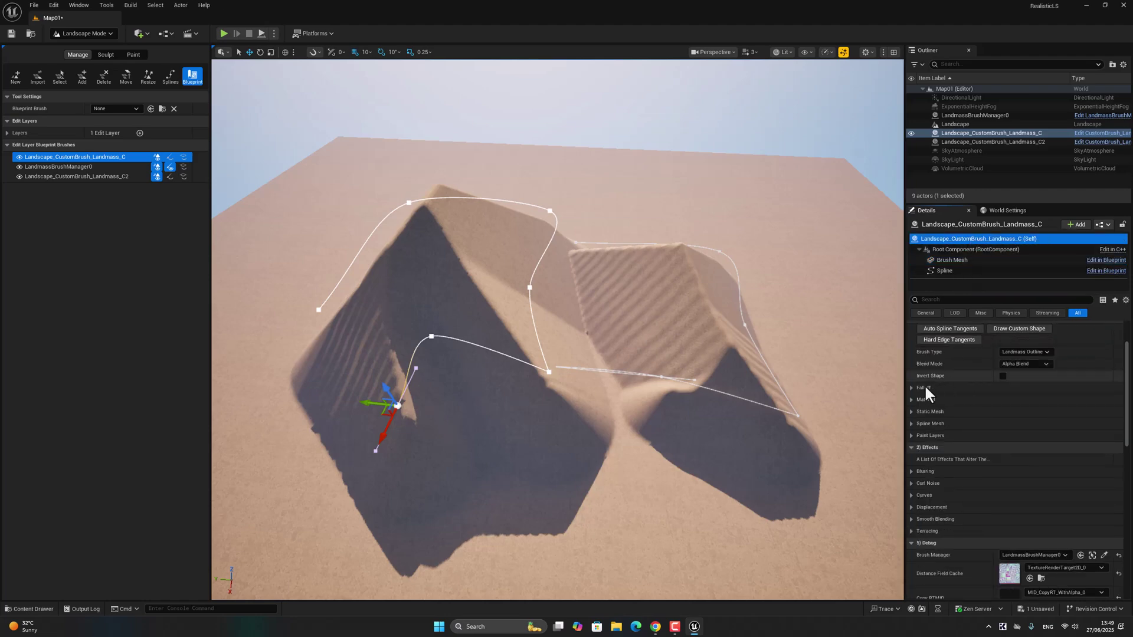
click(1018, 359)
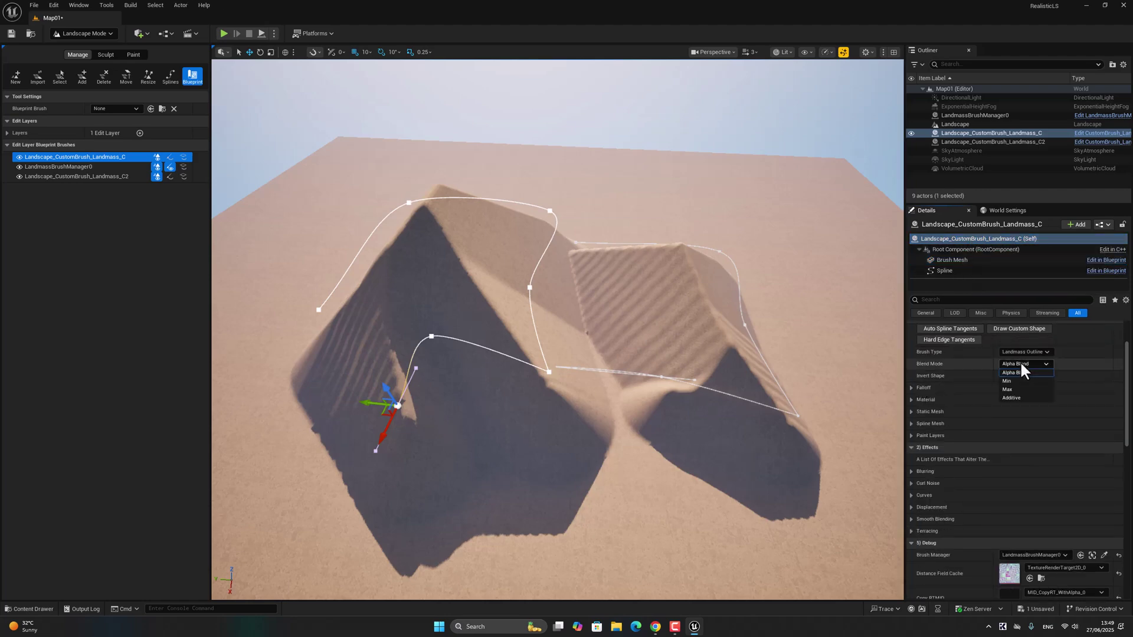
click(1017, 397)
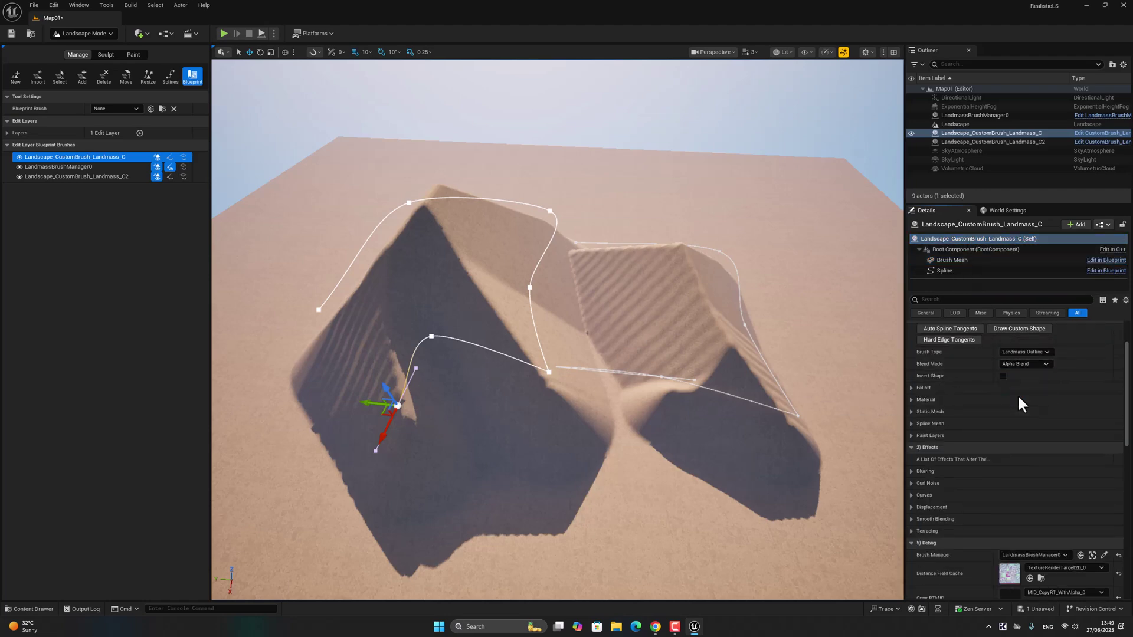
- Set the brush's Falloff Angle to about 17.7 and Z Offset to 1.04058
click(912, 387)
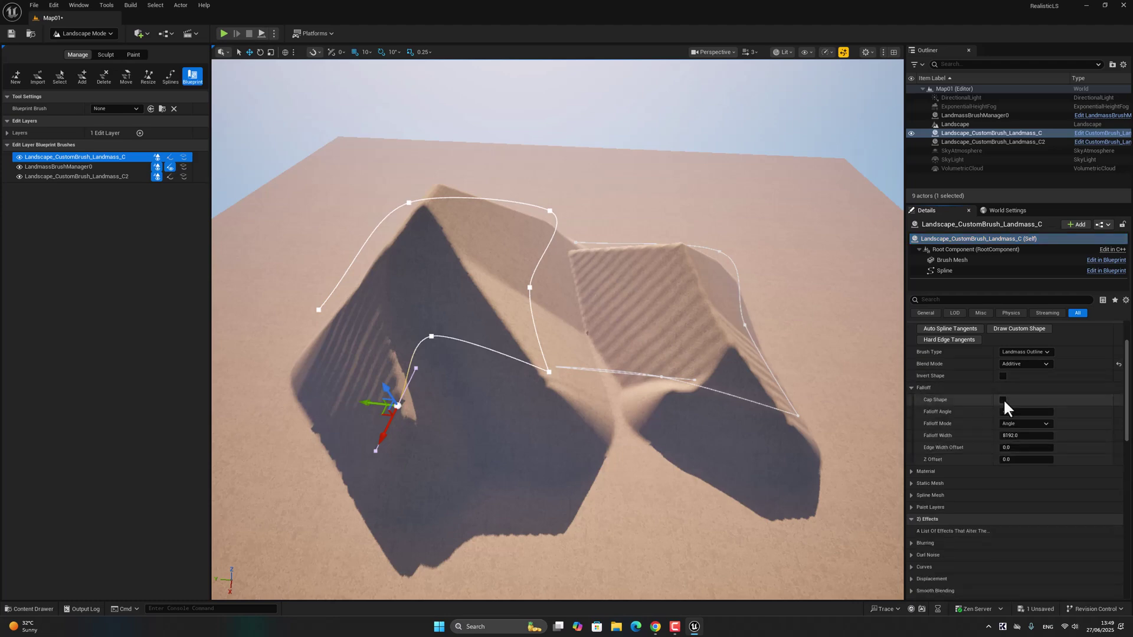
mouse_move(1004, 411)
mouse_down()
mouse_move(980, 411)
mouse_move(1019, 411)
mouse_up()
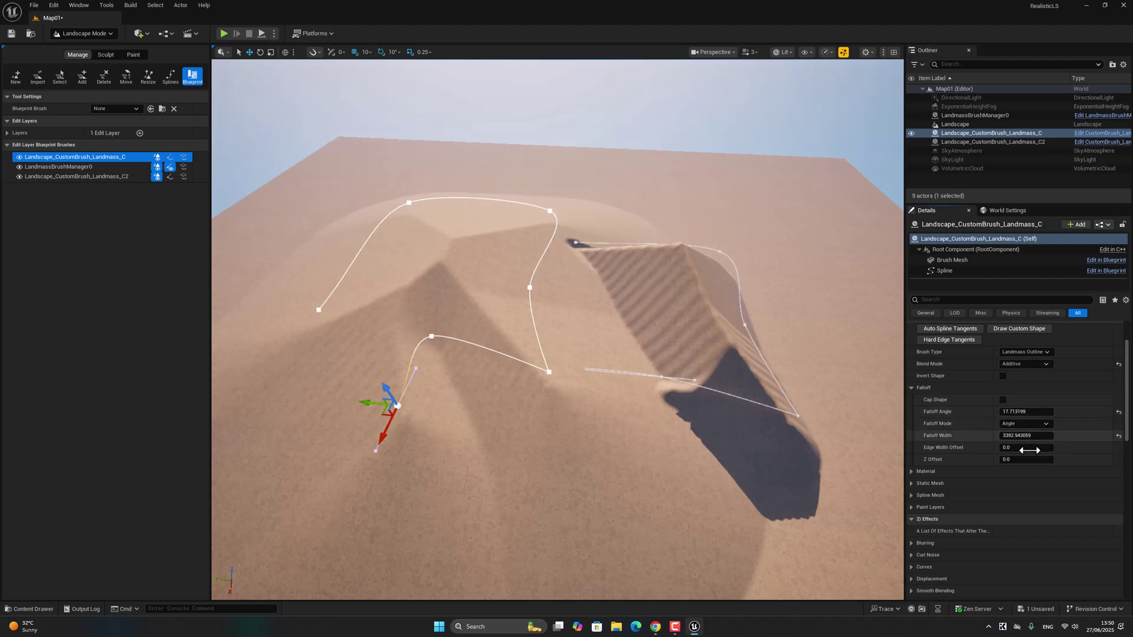
drag(1003, 459, 1010, 459)
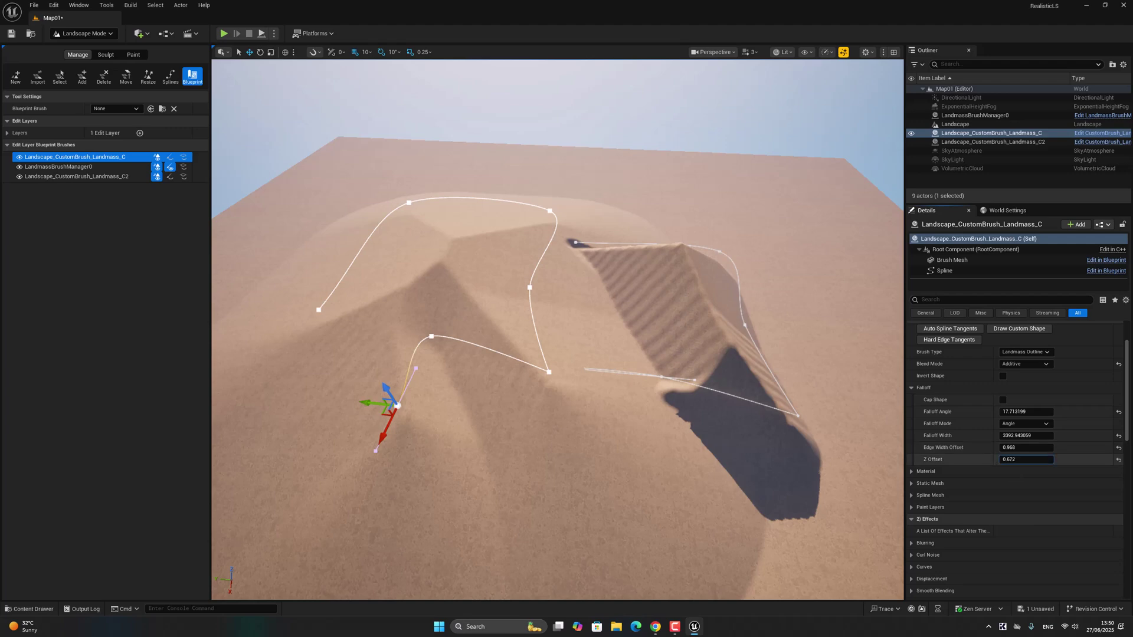
scroll(923, 478, down, 1)
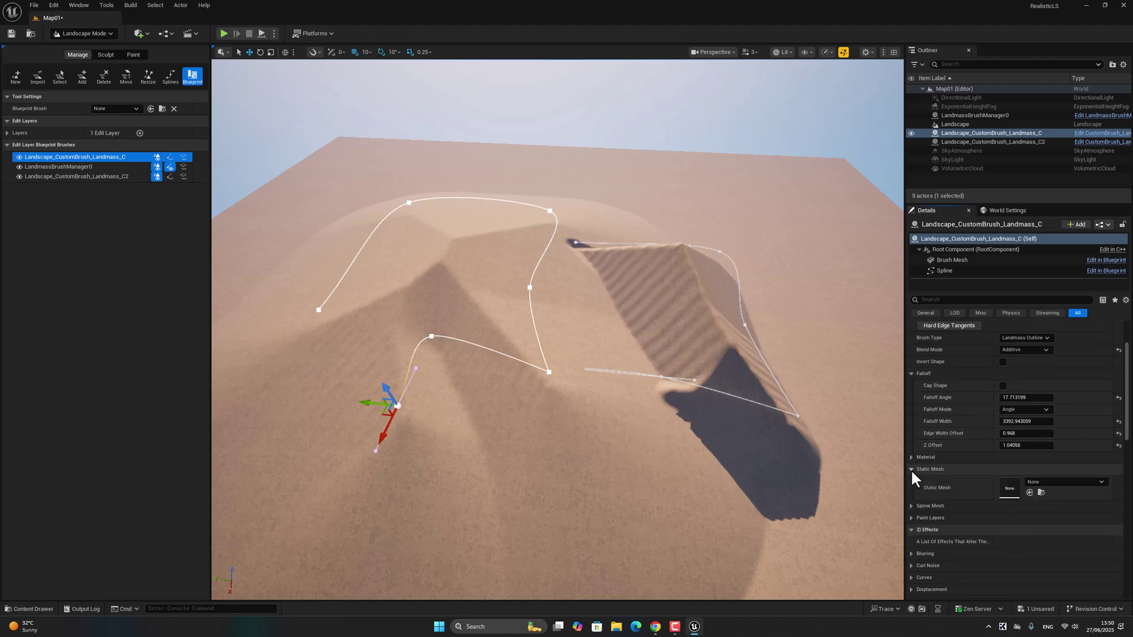
- Set Blur Size to 3 and raise Curl 1 Strength to about 29, then lower it
click(912, 481)
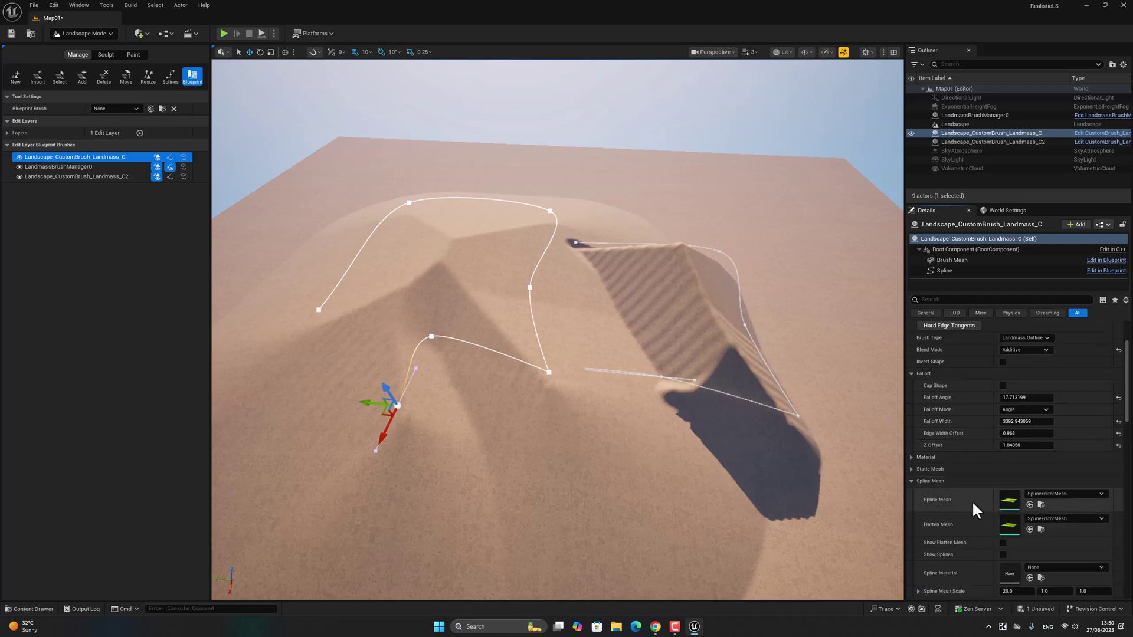
scroll(968, 508, down, 4)
scroll(950, 511, down, 8)
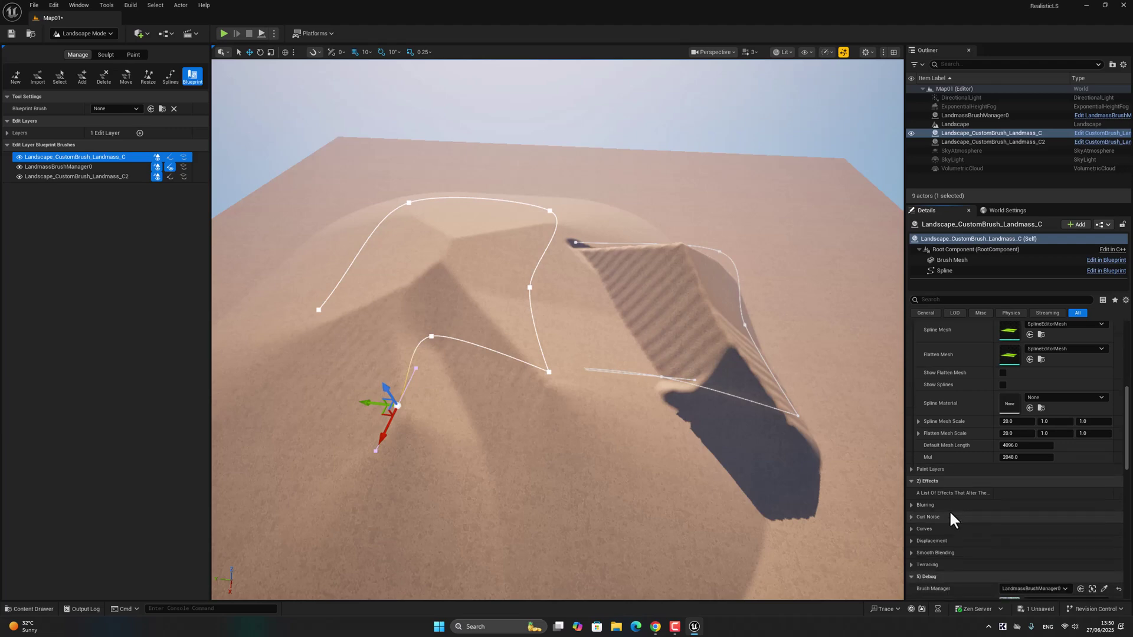
click(911, 505)
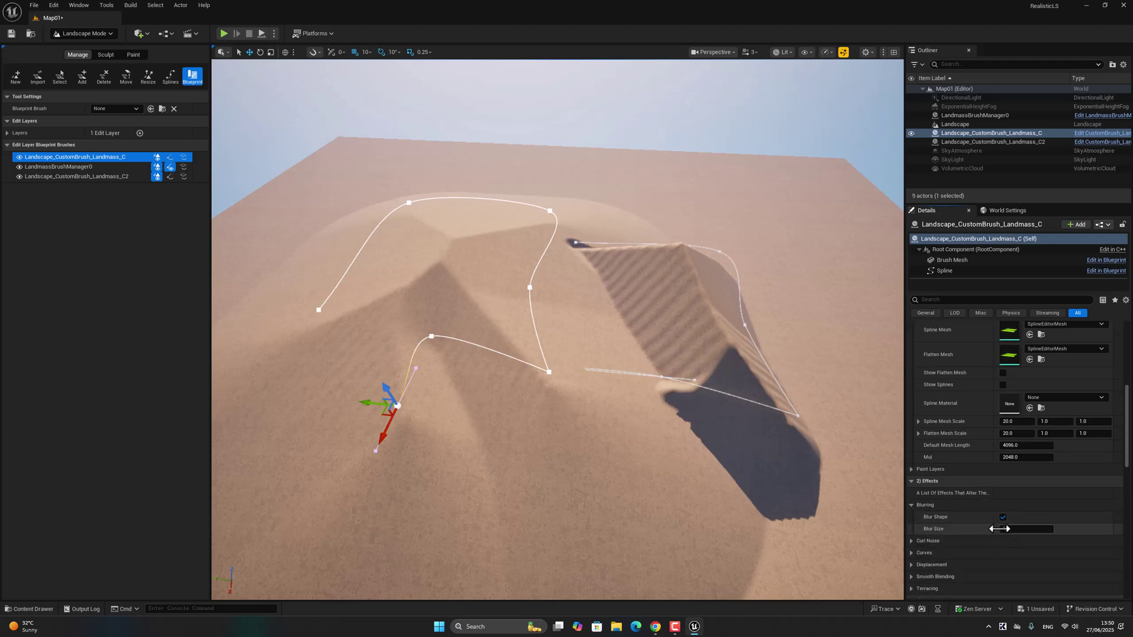
click(914, 541)
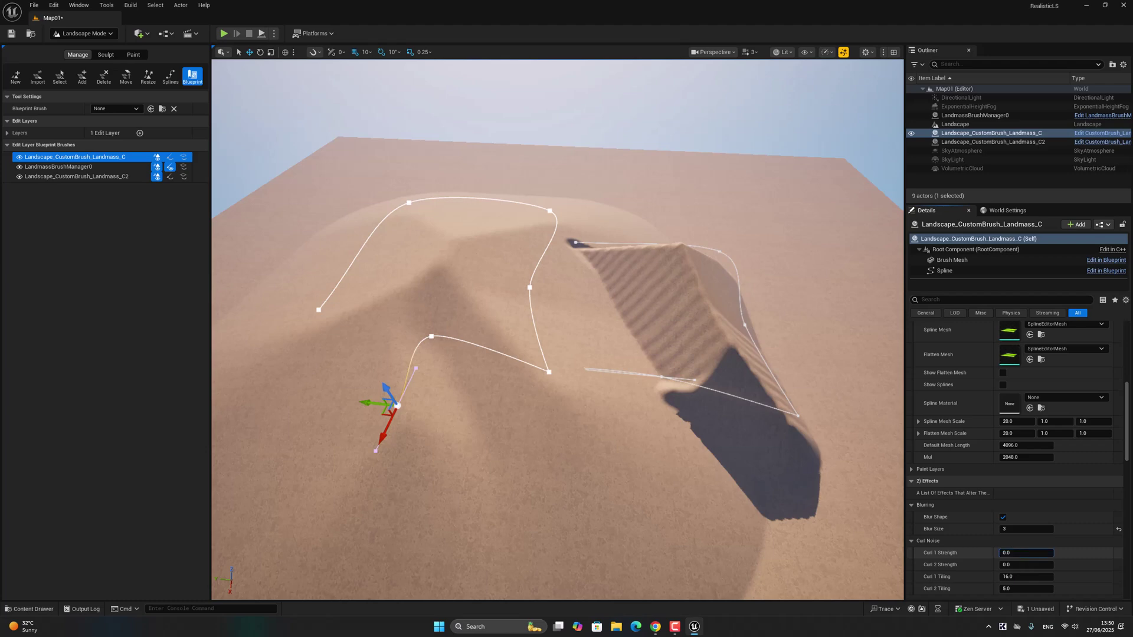
mouse_move(1026, 553)
mouse_down()
mouse_move(1056, 553)
mouse_move(1012, 568)
mouse_up()
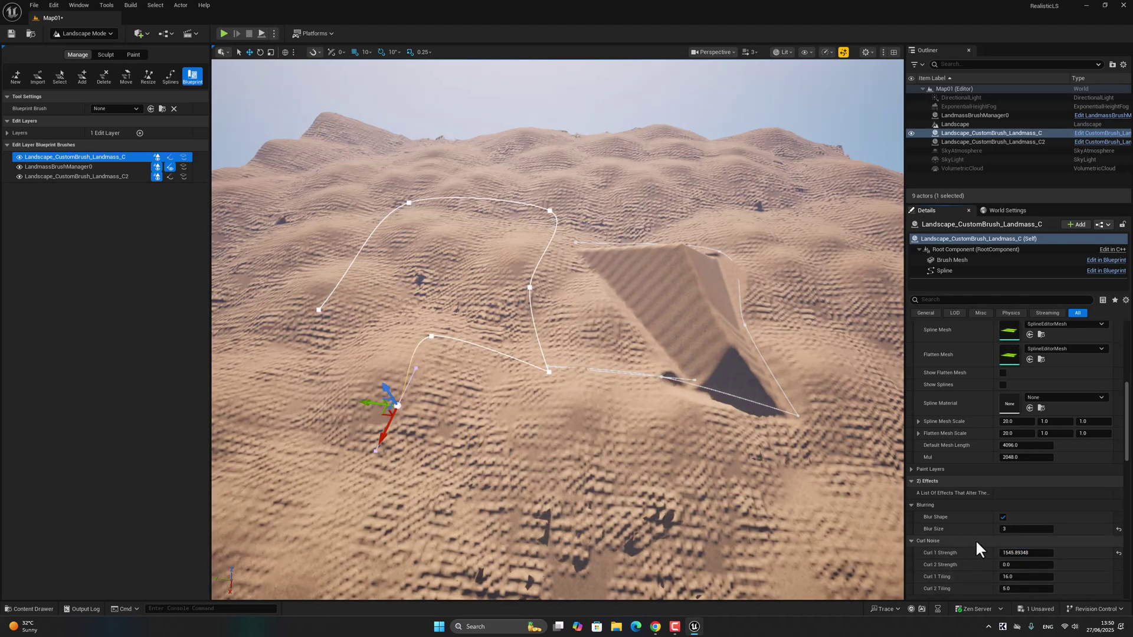
mouse_move(1039, 553)
mouse_down()
mouse_move(1015, 553)
mouse_move(1024, 556)
mouse_up()
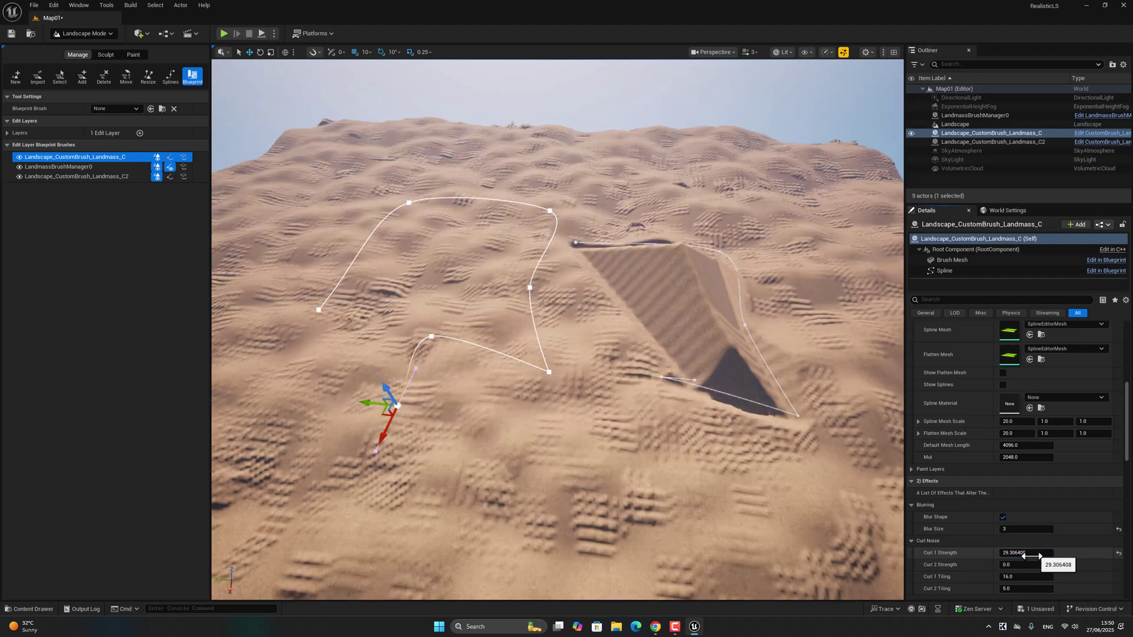
click(1027, 553)
- Confirm Curl 1 Strength 10.0 on the first brush and set Landmass_C2's to 0.688
key(Return)
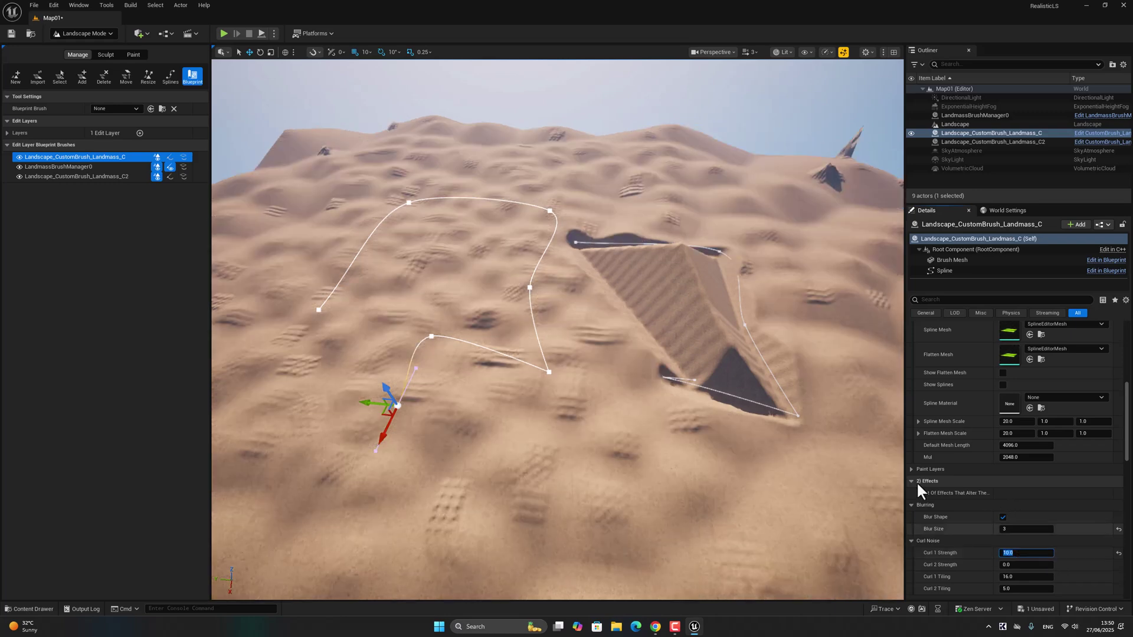
click(719, 326)
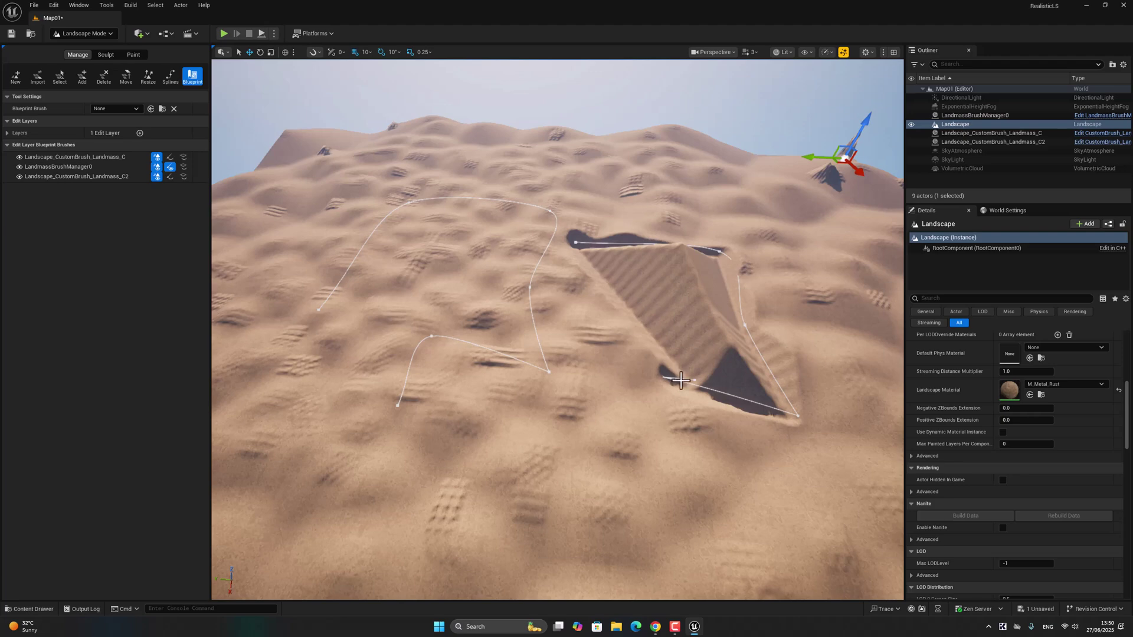
click(953, 133)
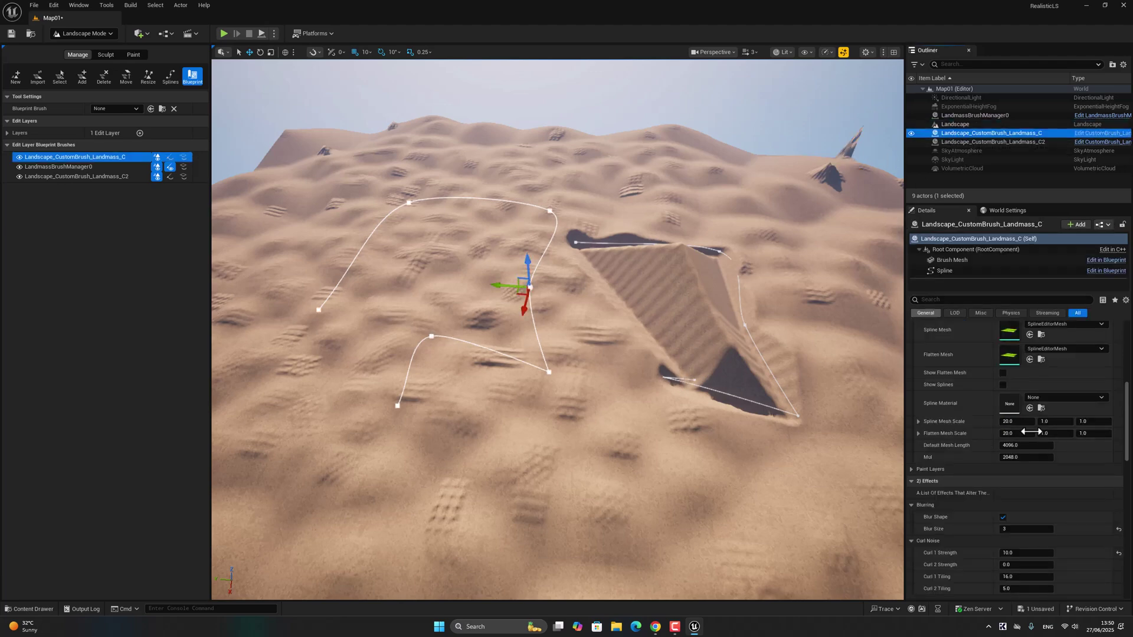
scroll(1015, 483, down, 2)
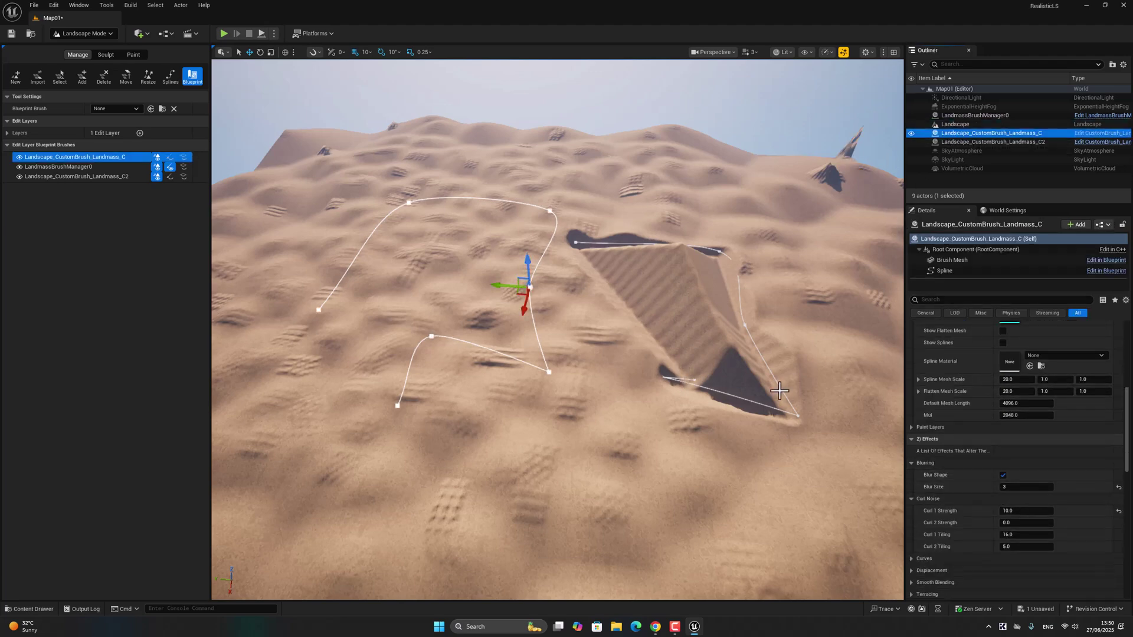
click(970, 142)
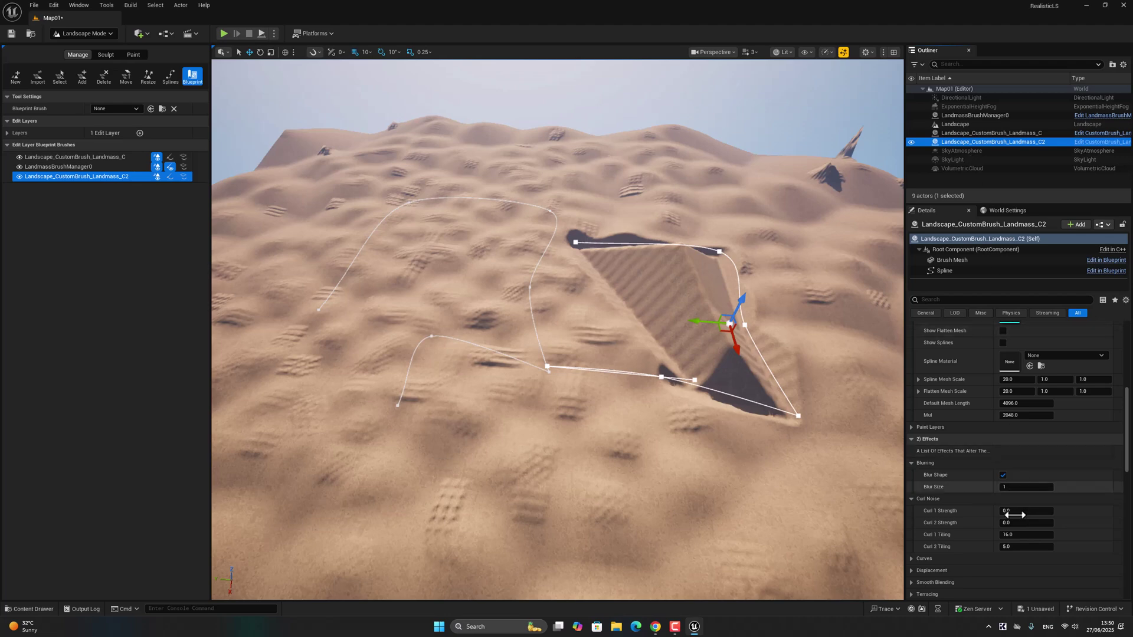
drag(1007, 511, 1010, 511)
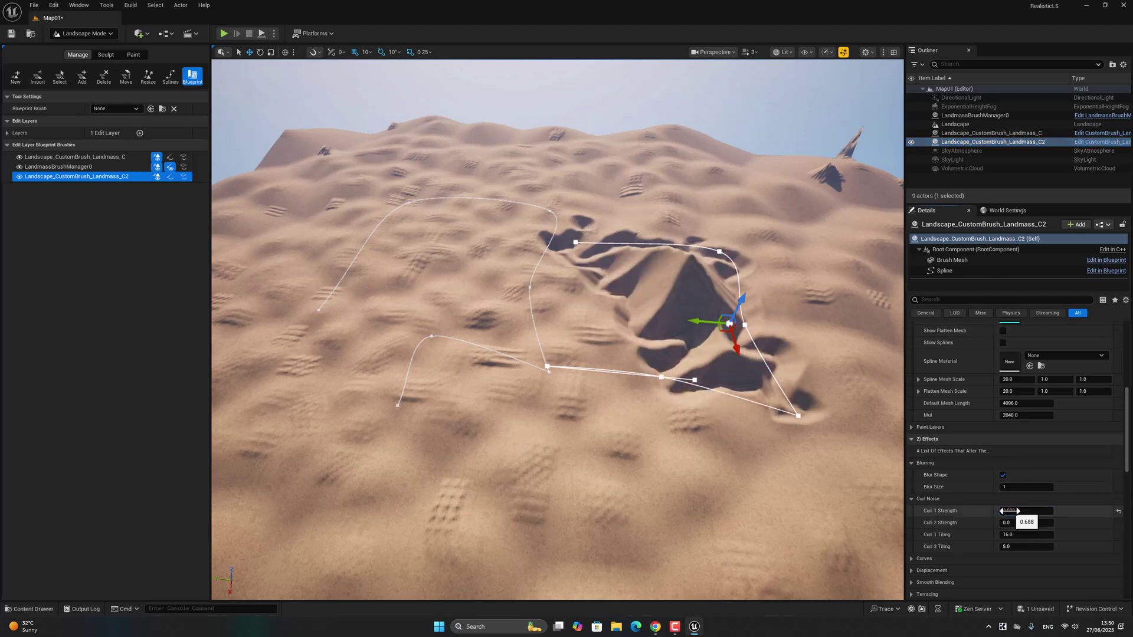
- Scale the second Landmass brush along X and Y into a much larger dune
click(730, 329)
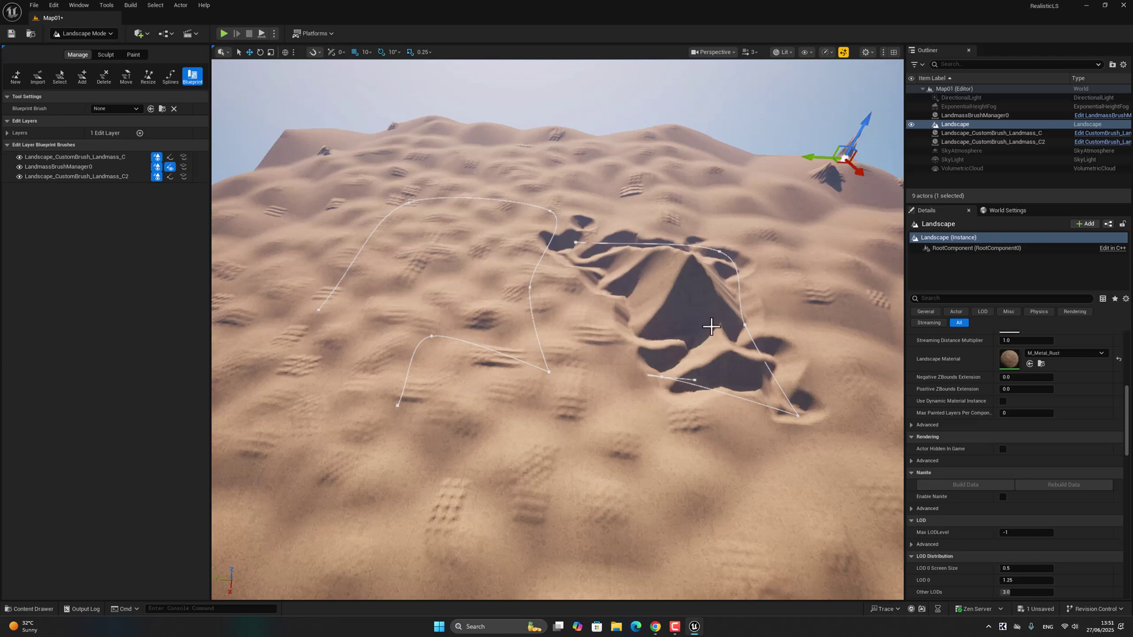
click(959, 143)
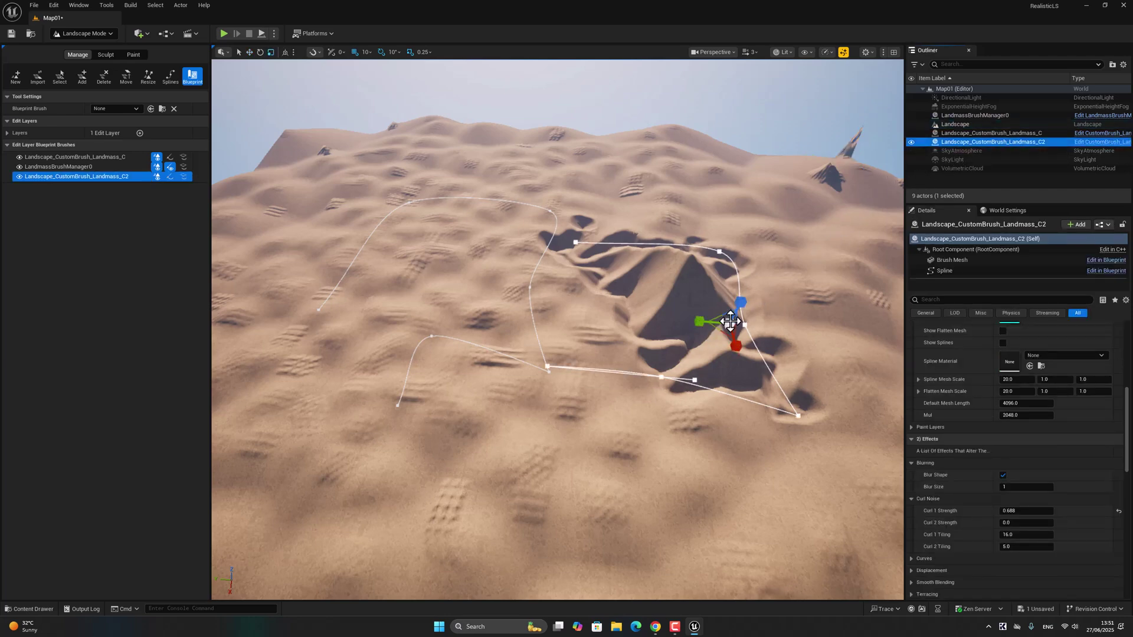
mouse_move(730, 322)
mouse_down()
mouse_move(761, 293)
mouse_move(835, 267)
mouse_move(908, 218)
mouse_up()
mouse_move(701, 327)
mouse_down()
mouse_move(581, 323)
mouse_move(678, 326)
mouse_move(658, 326)
mouse_move(814, 293)
mouse_up()
mouse_move(735, 346)
mouse_down()
mouse_move(742, 378)
mouse_move(732, 324)
mouse_move(737, 353)
mouse_move(742, 345)
mouse_up()
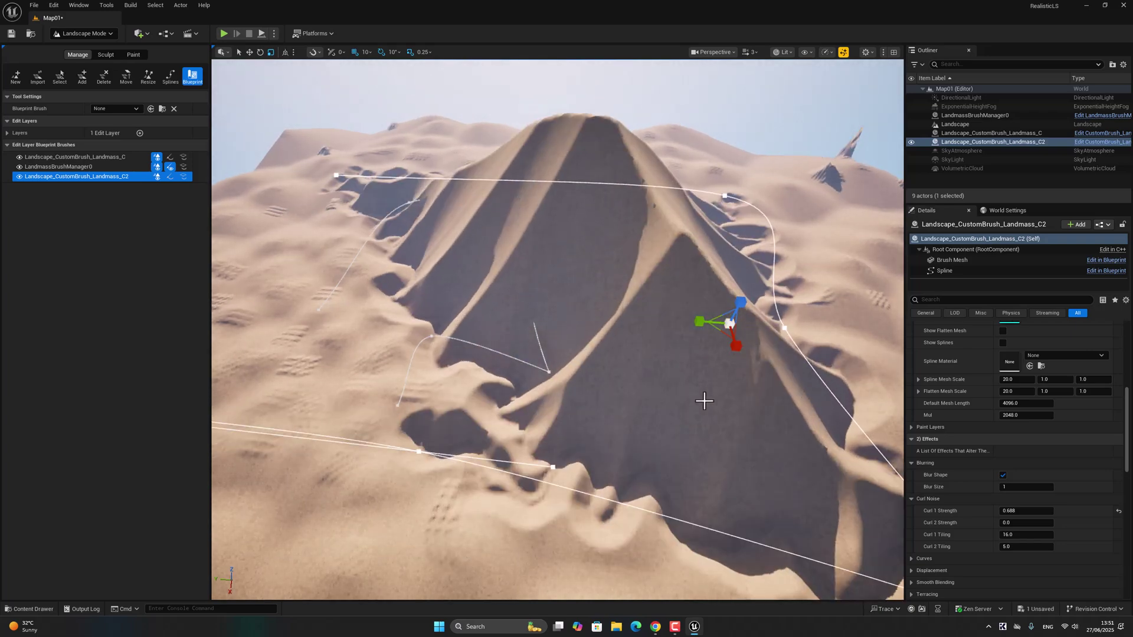
right_drag(703, 400, 643, 319)
click(594, 298)
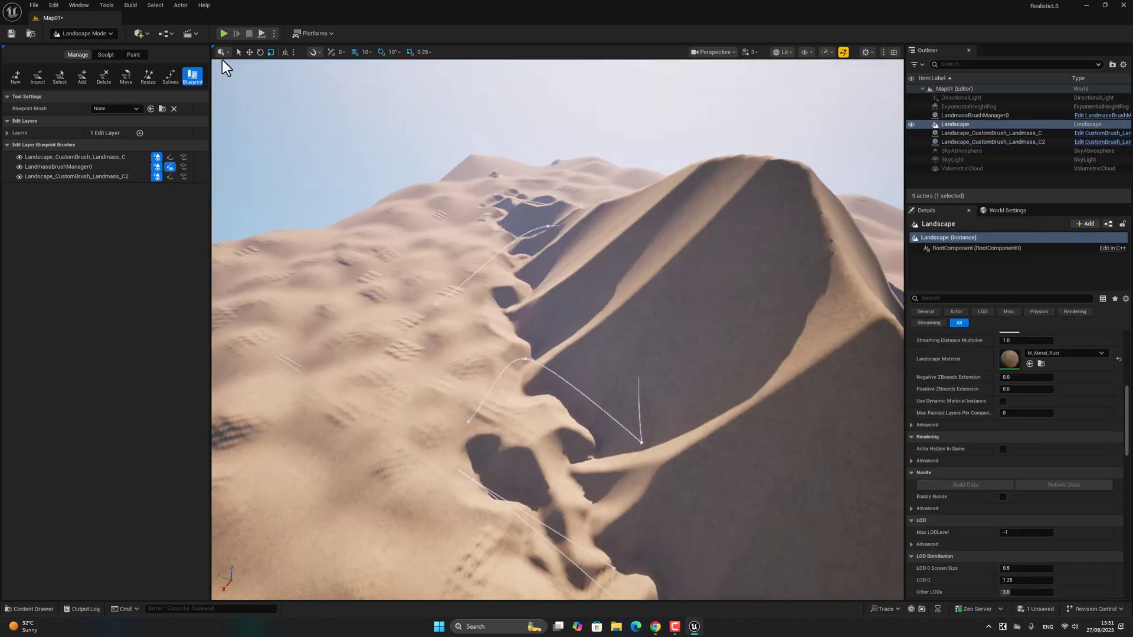
- Switch to Selection Mode and add a Water Body Ocean with a new Water edit layer
click(82, 33)
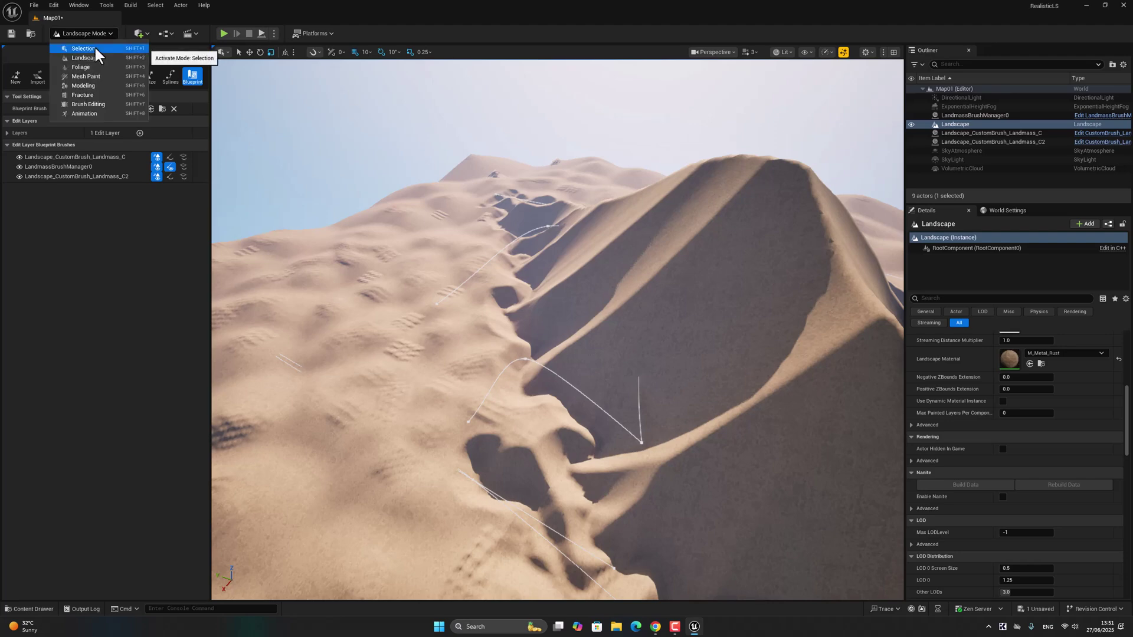
click(95, 47)
click(140, 32)
mouse_move(187, 98)
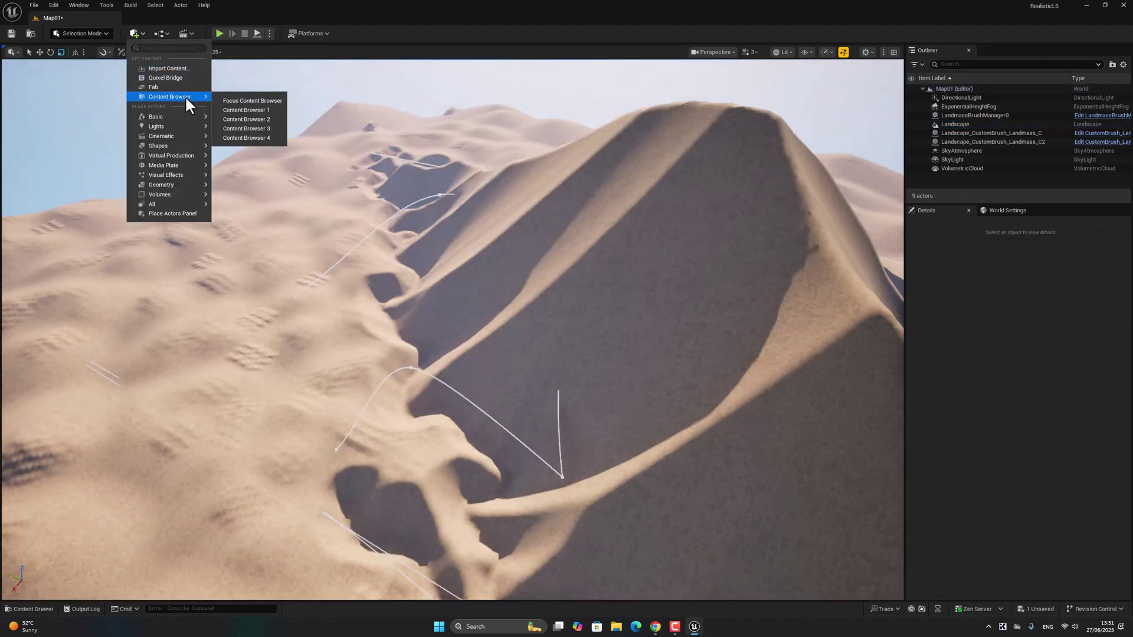
text(wa)
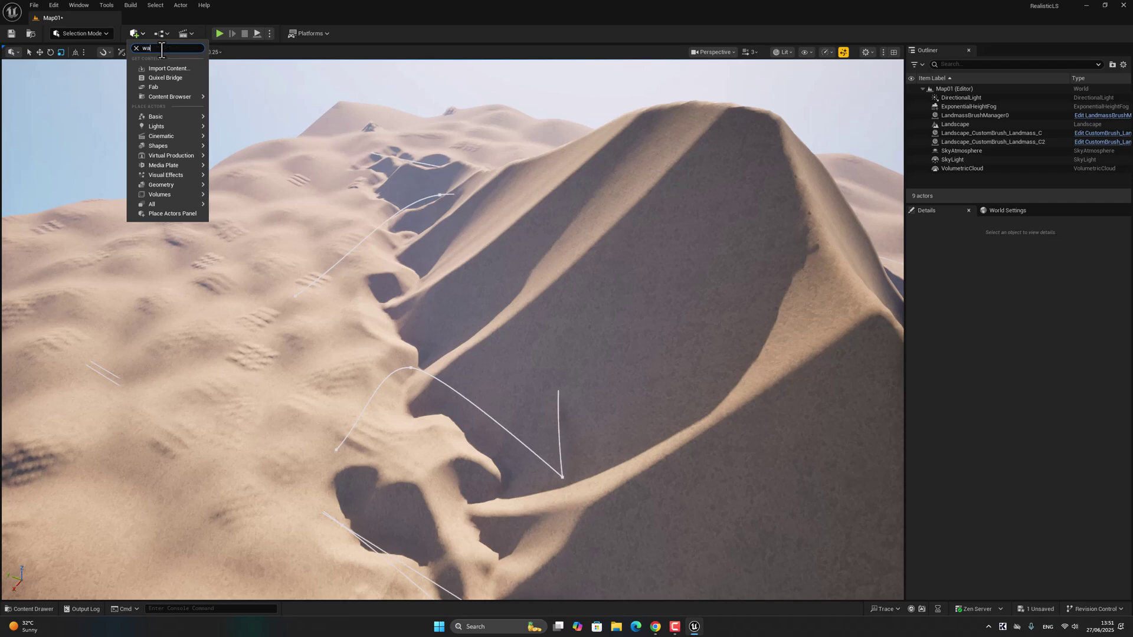
text(ter)
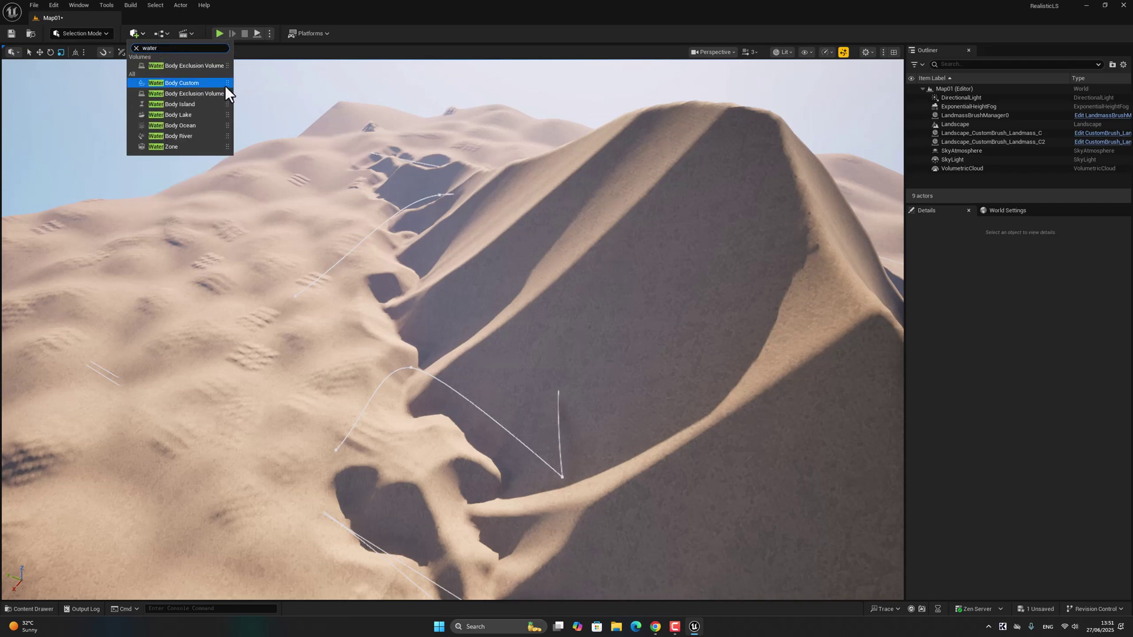
click(196, 126)
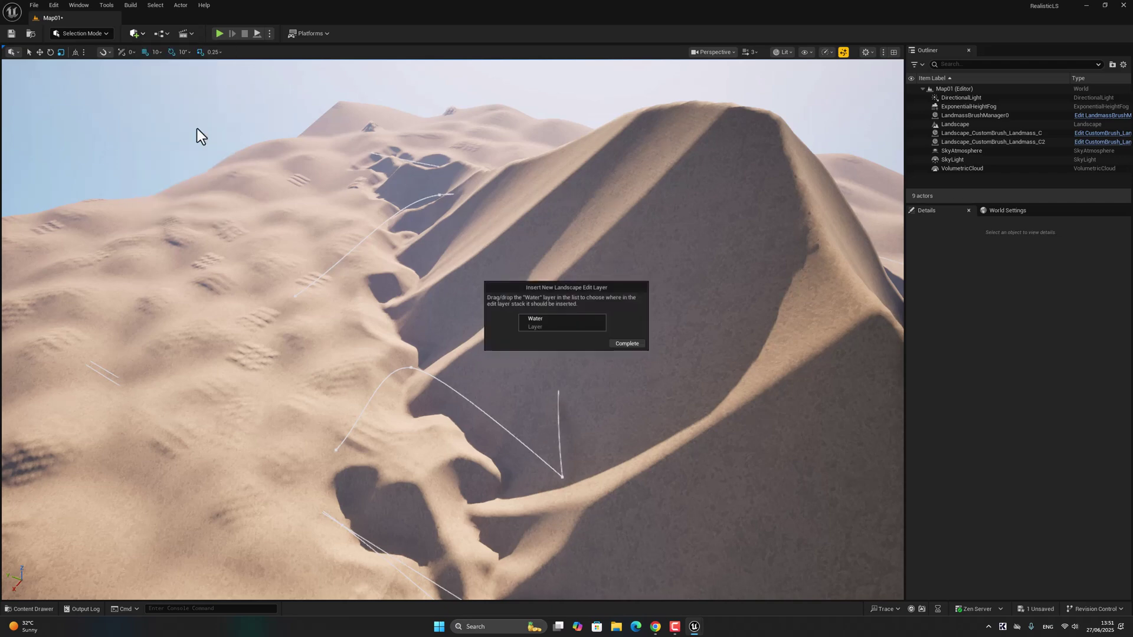
click(624, 344)
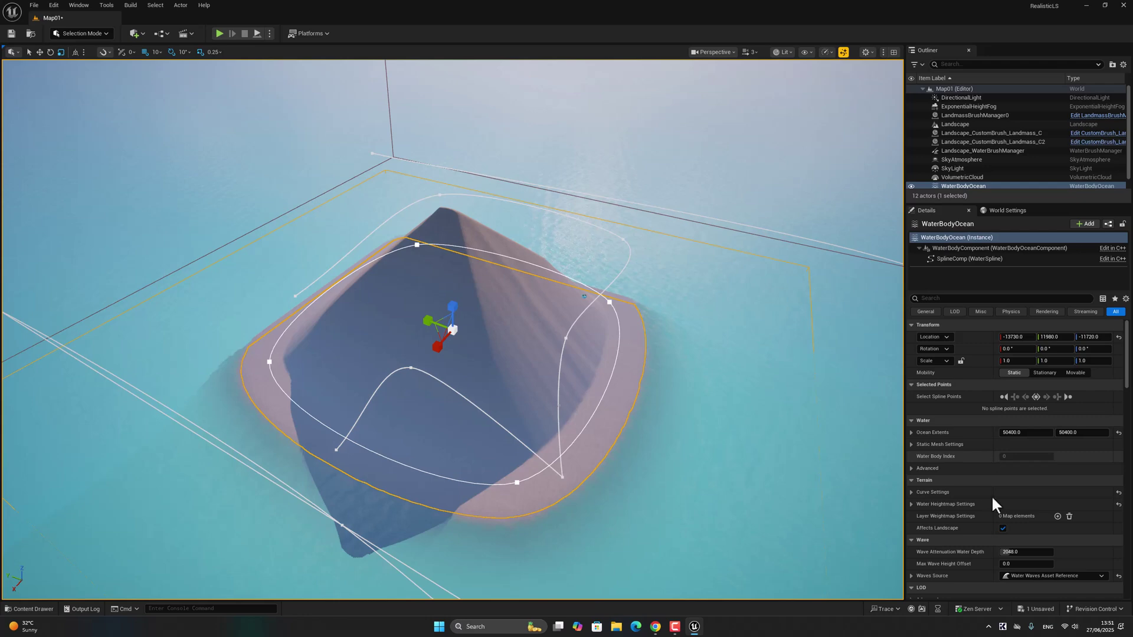
- Stop the ocean from reshaping the landscape and reposition it with the move gizmo
click(1003, 528)
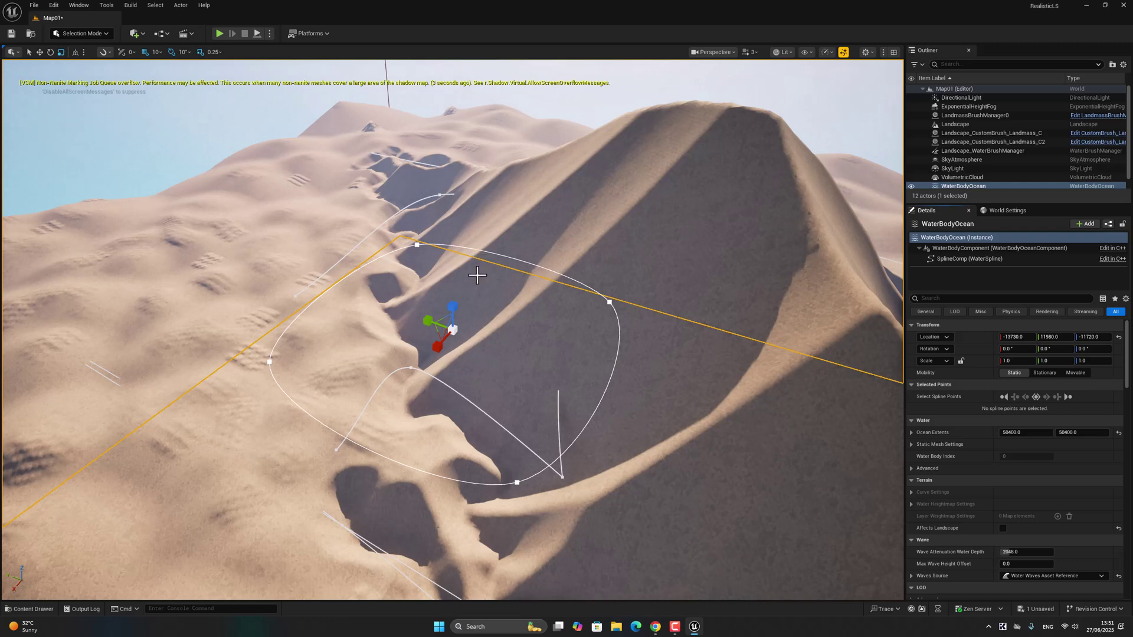
key(w)
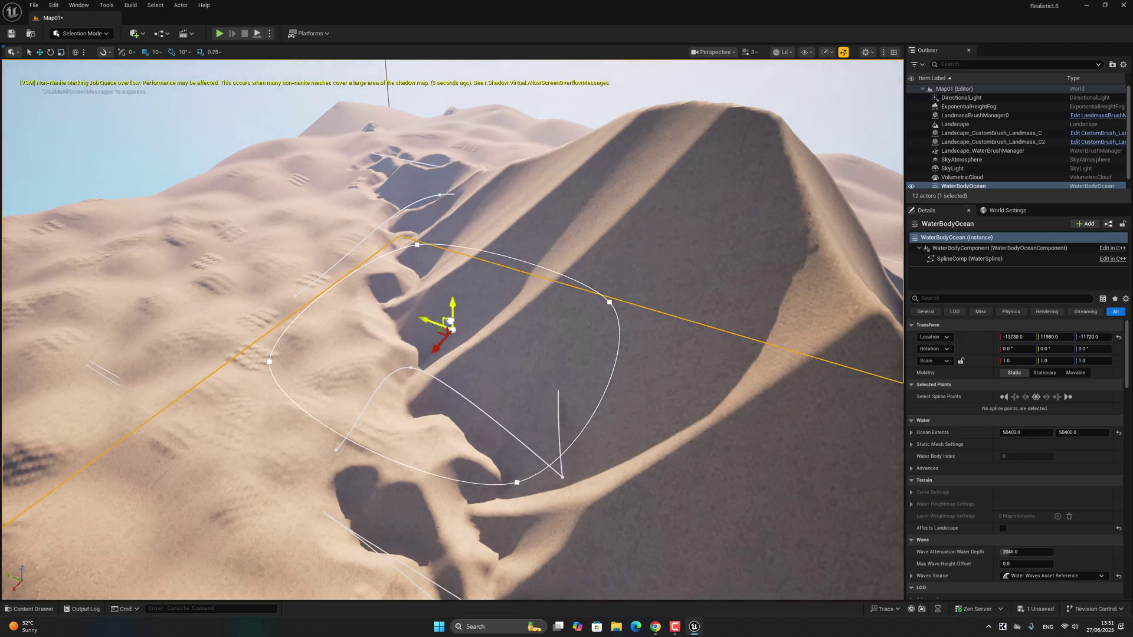
drag(451, 322, 457, 109)
right_drag(466, 265, 519, 236)
right_drag(457, 95, 392, 169)
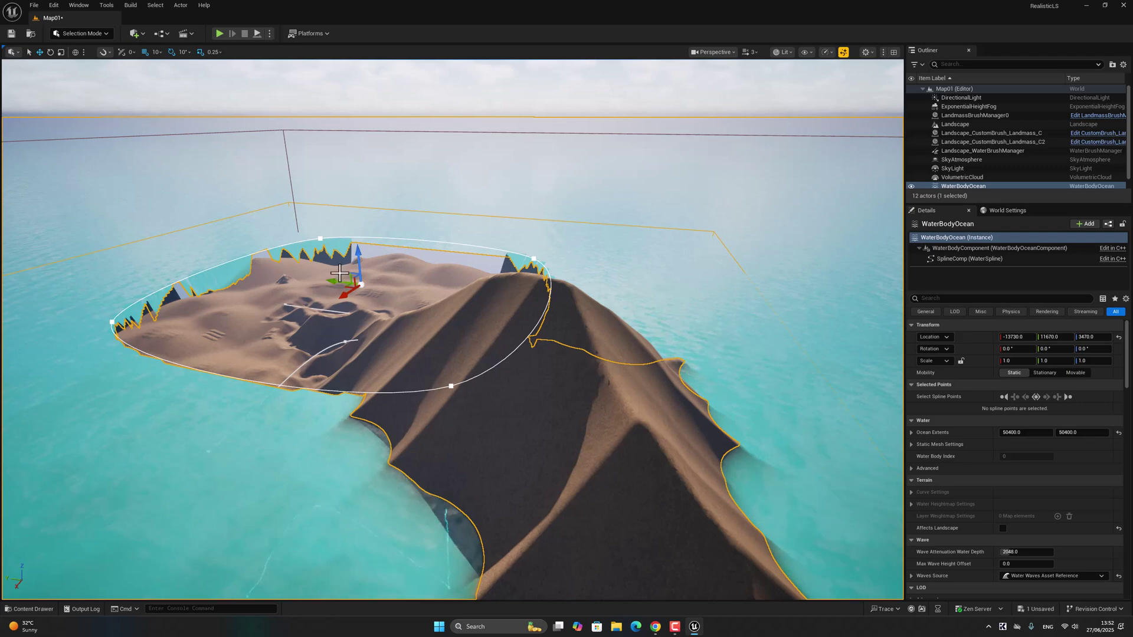
drag(340, 282, 407, 401)
right_drag(326, 442, 413, 525)
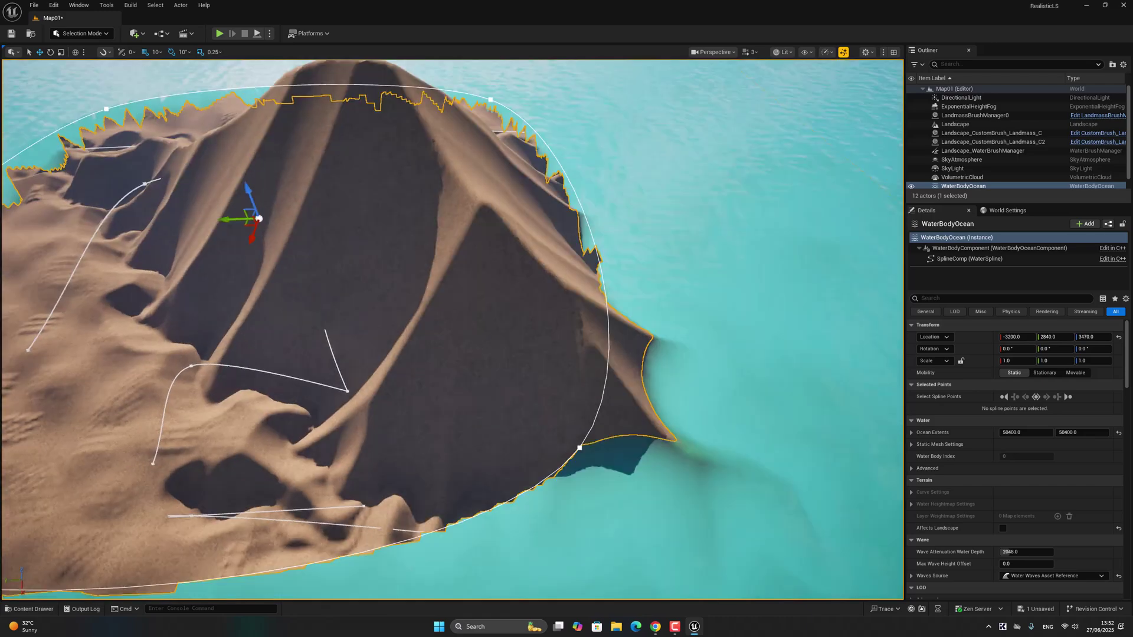
- Lower the ocean surface to Z 1990 and fly over the turquoise pools
right_drag(413, 378, 178, 307)
key(w)
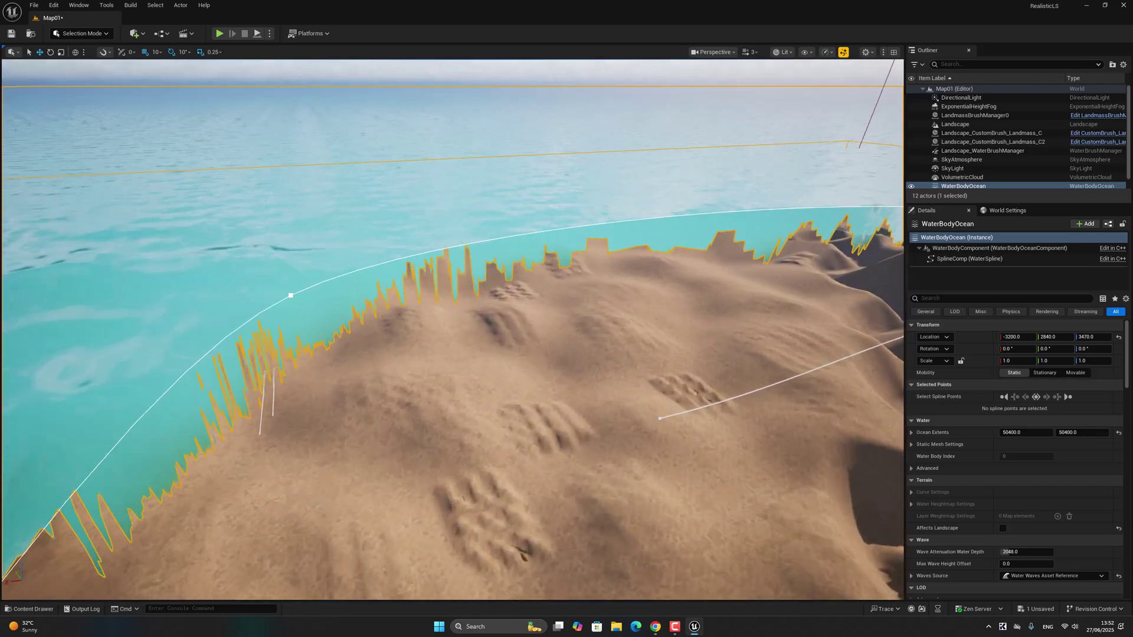
right_drag(367, 393, 528, 313)
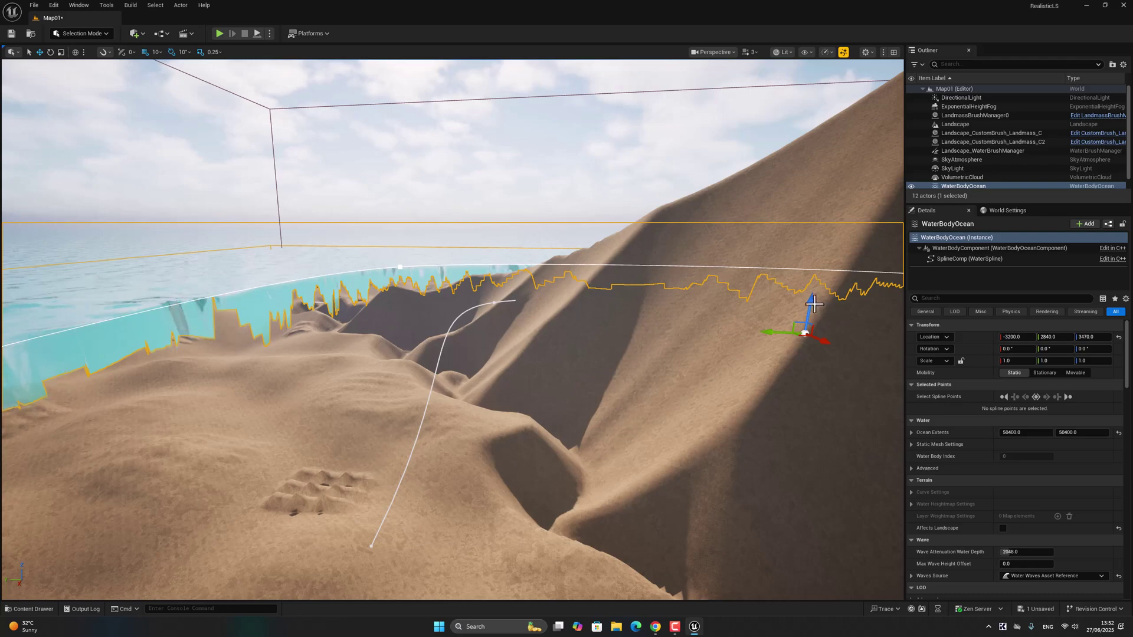
drag(810, 302, 807, 324)
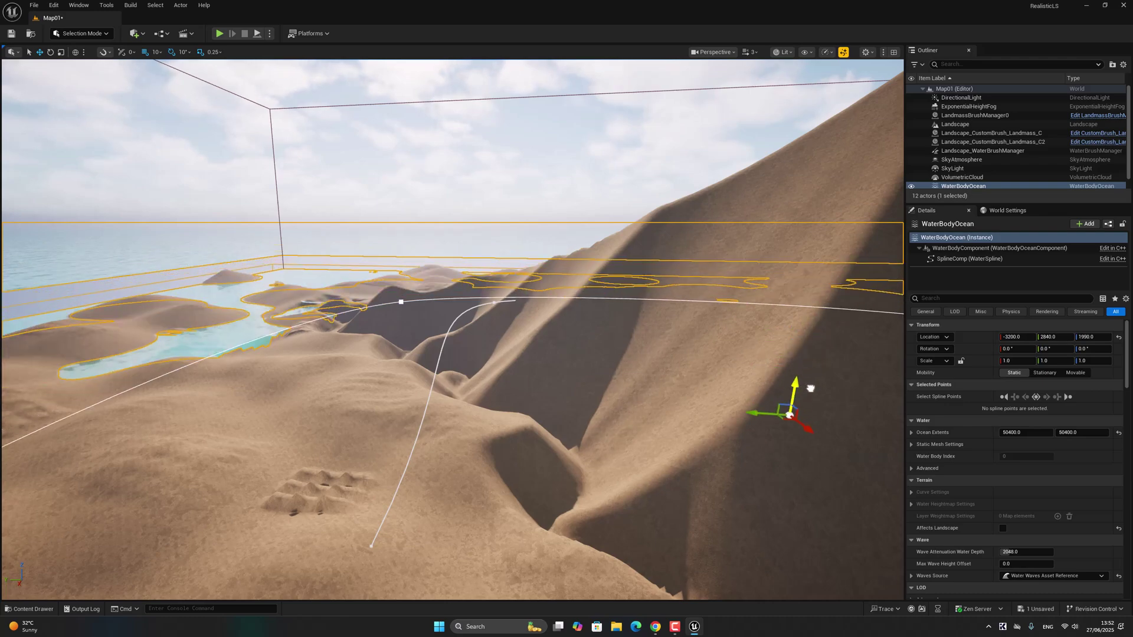
right_drag(259, 399, 178, 345)
key(w)
click(77, 382)
key(s)
right_drag(77, 382, 78, 382)
right_drag(199, 471, 199, 470)
- Place cliff_rock2 from Fab > Free_cliff_rock into a pool among the dunes
right_click(200, 470)
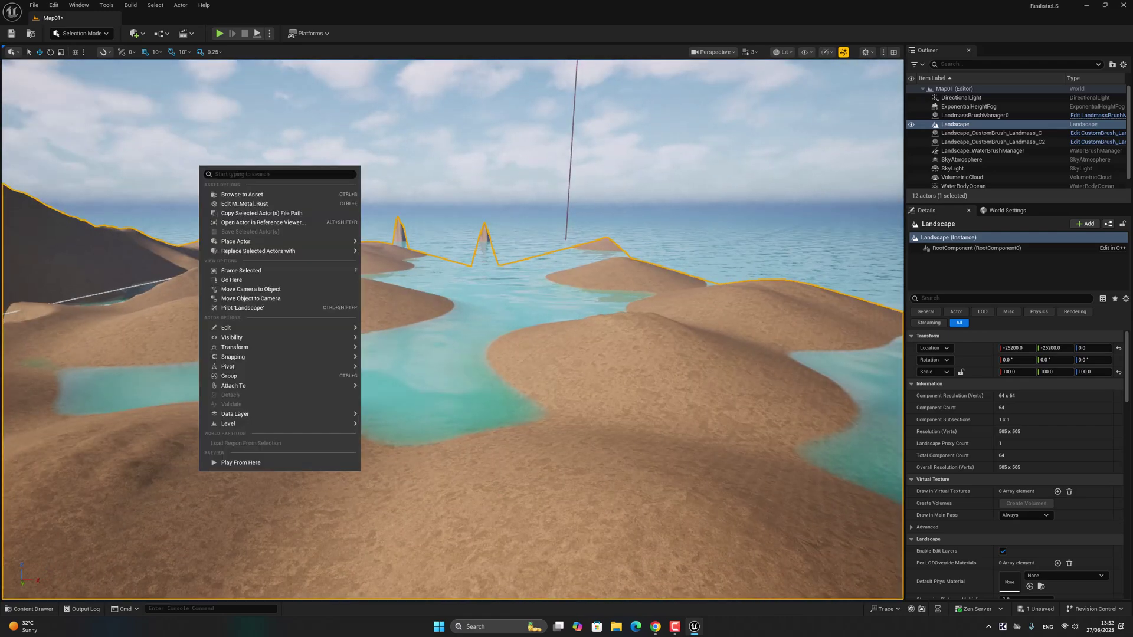
click(114, 522)
click(30, 606)
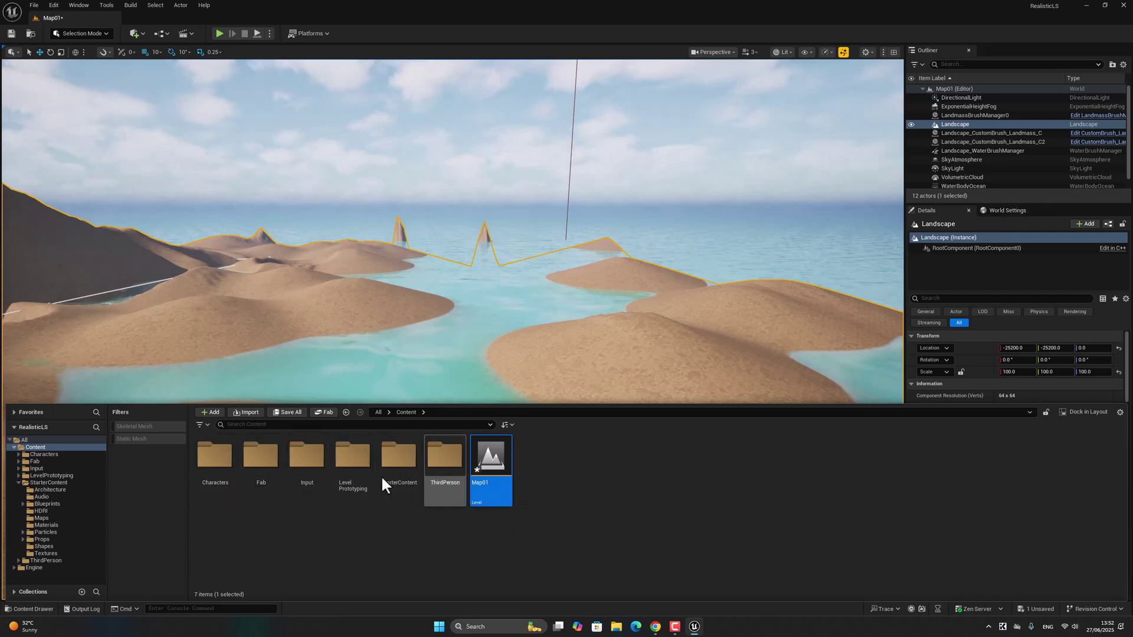
double_click(256, 473)
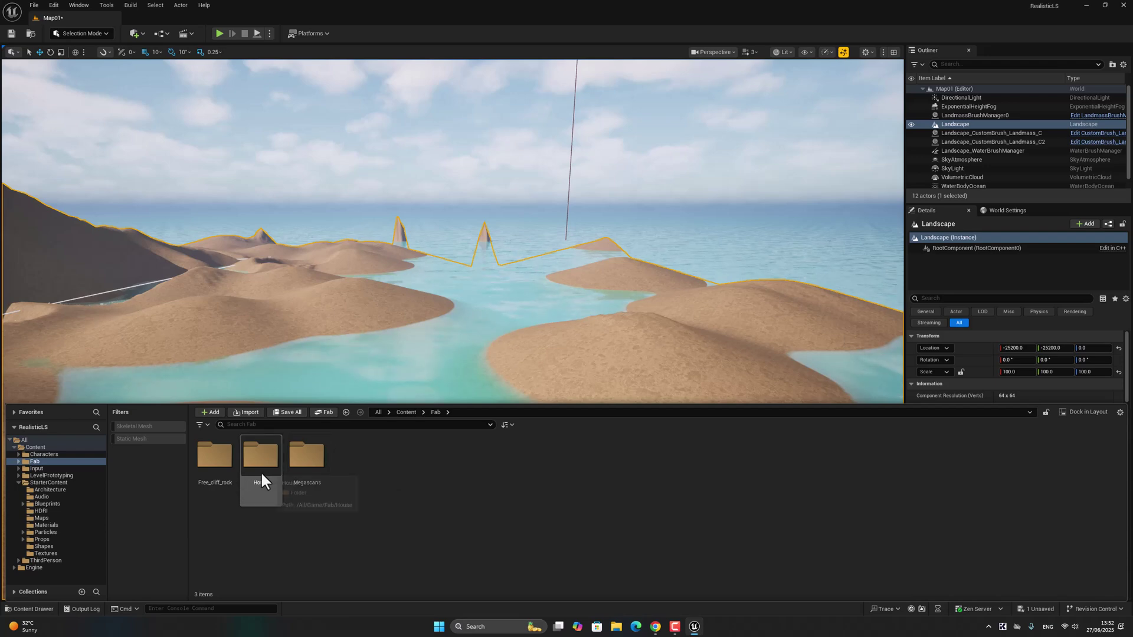
double_click(213, 466)
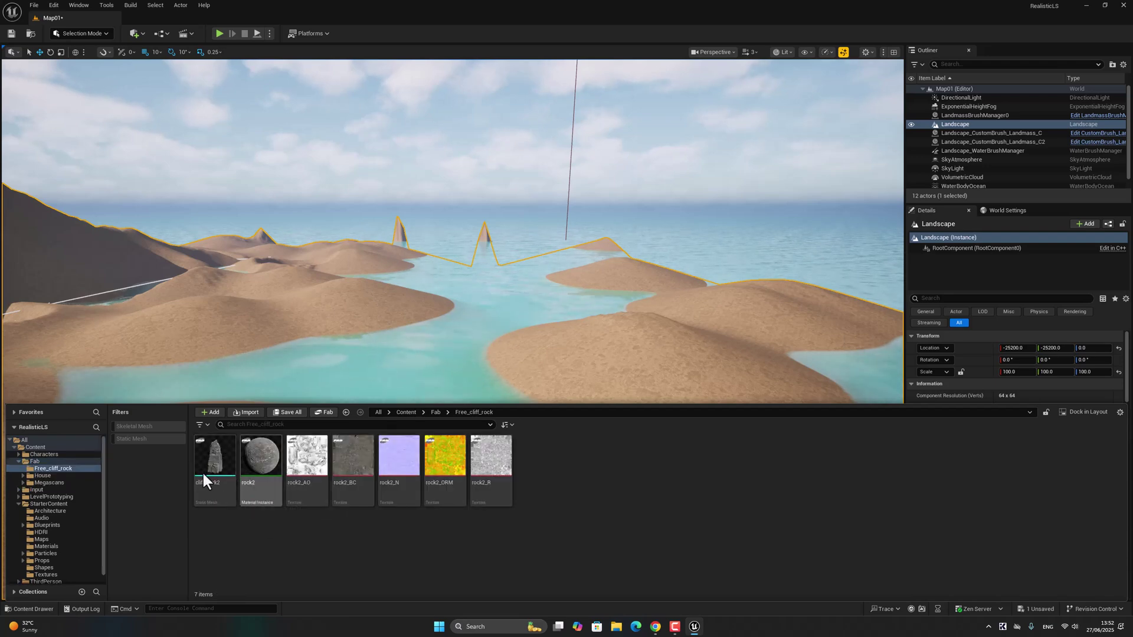
drag(212, 470, 449, 541)
- Browse to Fab > Megascans > 3D and filter the assets to Static Mesh
click(37, 609)
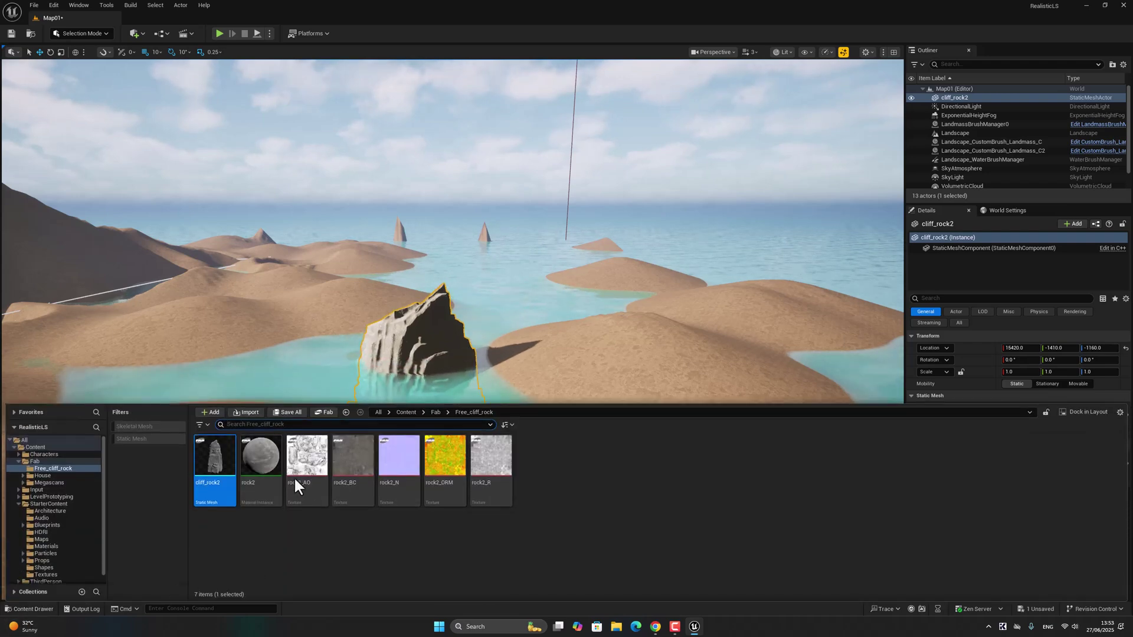
click(435, 412)
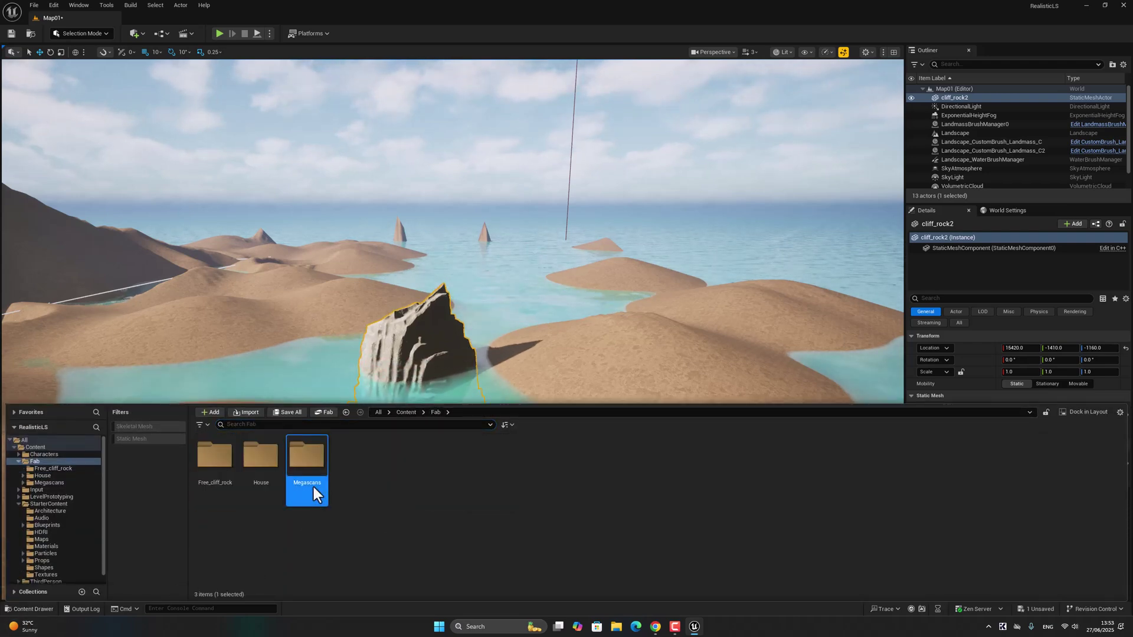
double_click(313, 487)
double_click(198, 464)
click(161, 437)
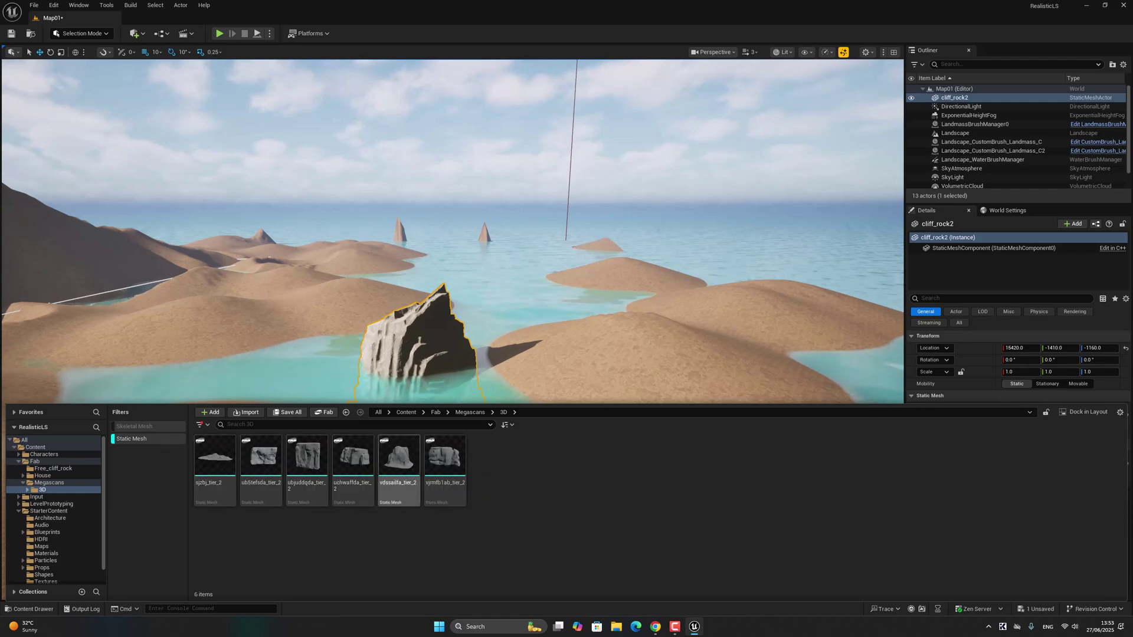
right_drag(487, 378, 499, 399)
- Place the ub5tefsda_tier_2 rock in the water and sink it into a pool
key(s)
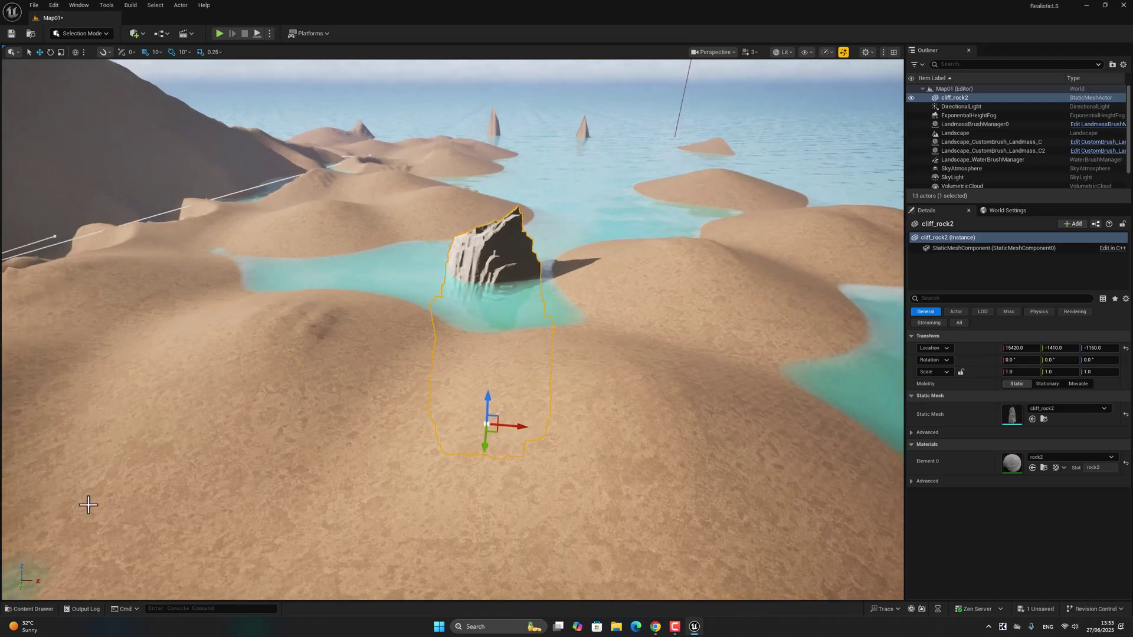
click(33, 608)
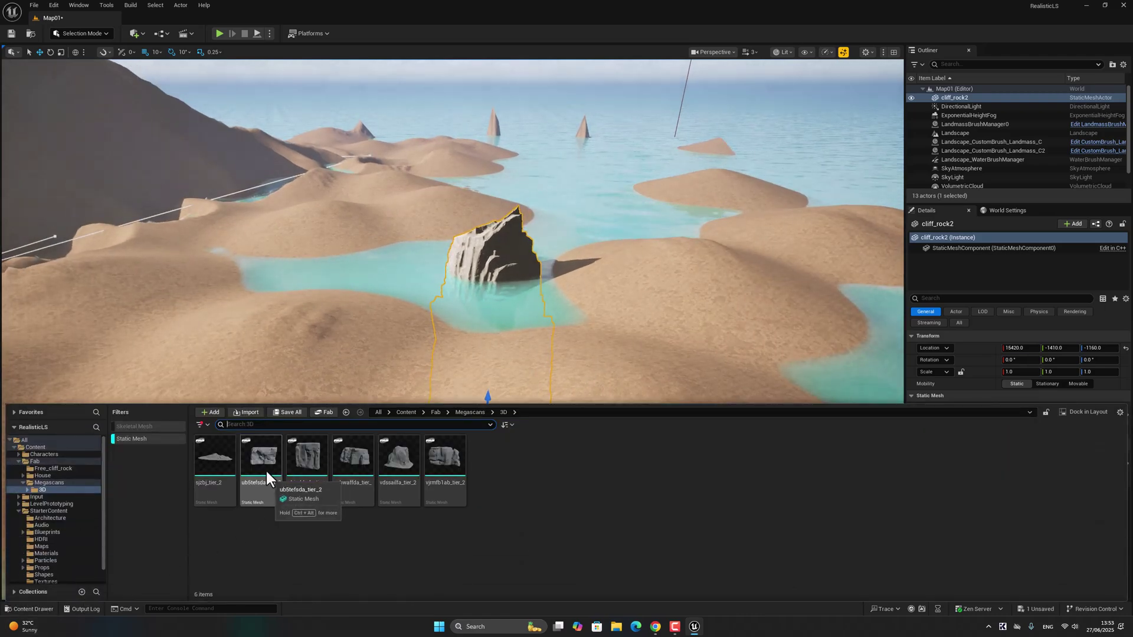
drag(265, 469, 691, 300)
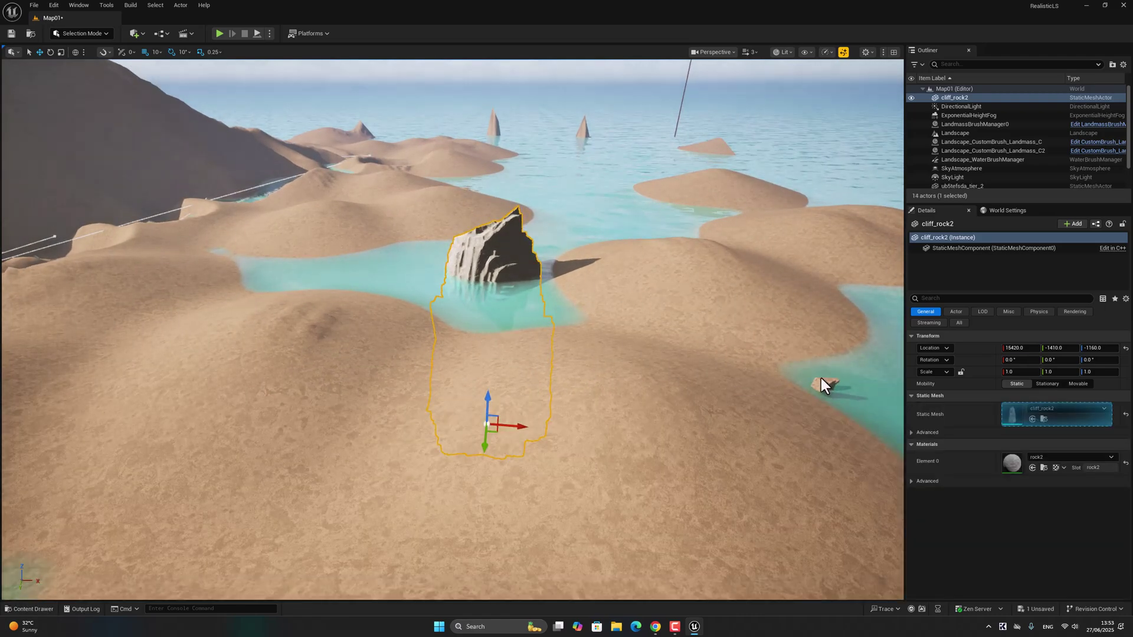
click(826, 375)
key(f)
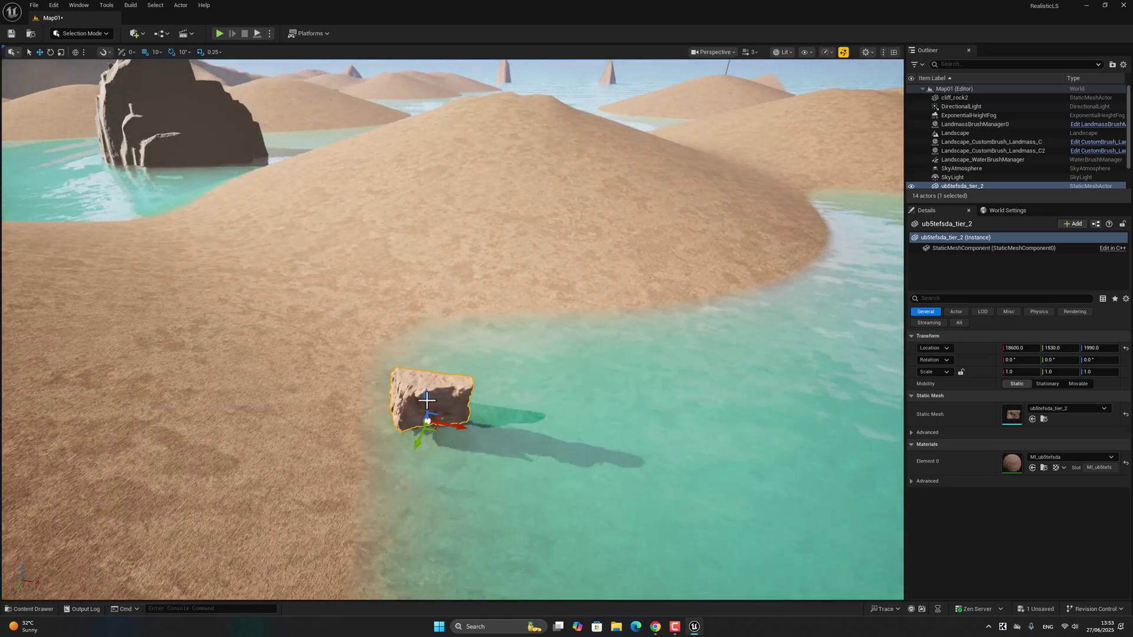
drag(427, 400, 427, 431)
key(d)
right_drag(454, 411, 342, 401)
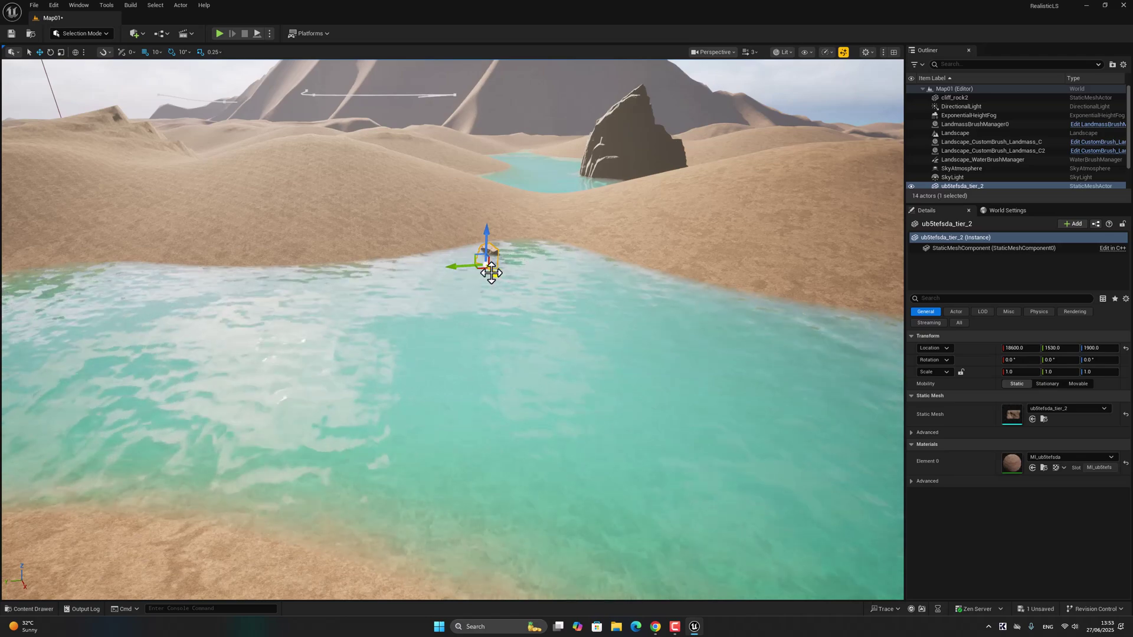
drag(495, 272, 673, 476)
- Scale the ub5tefsda_tier_2 rock up to 5×
key(e)
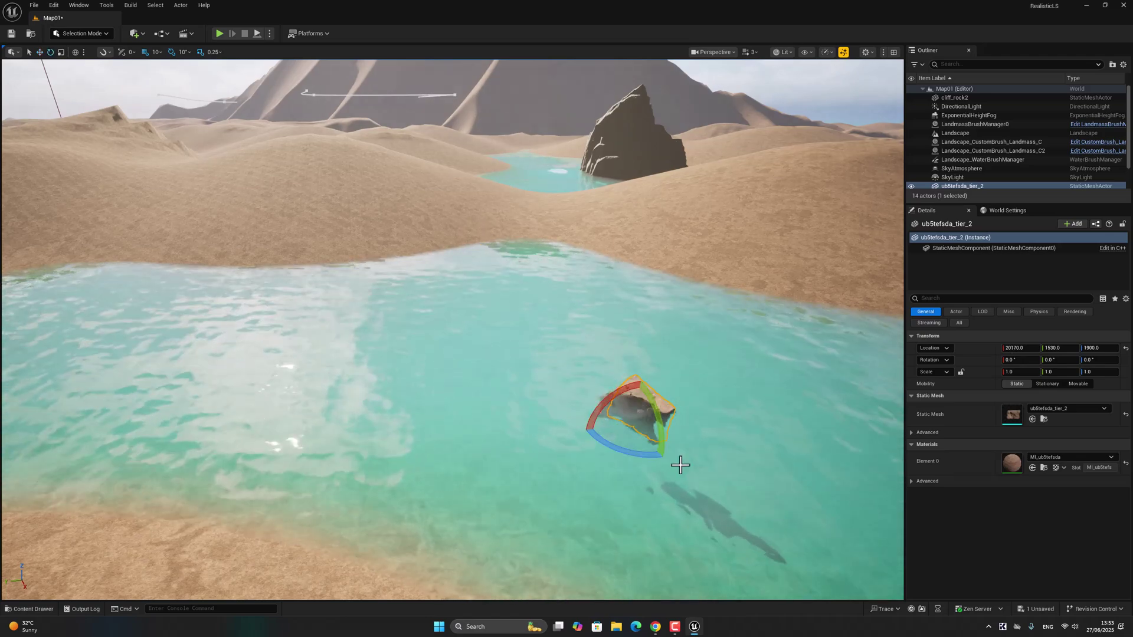
key(r)
drag(632, 424, 615, 496)
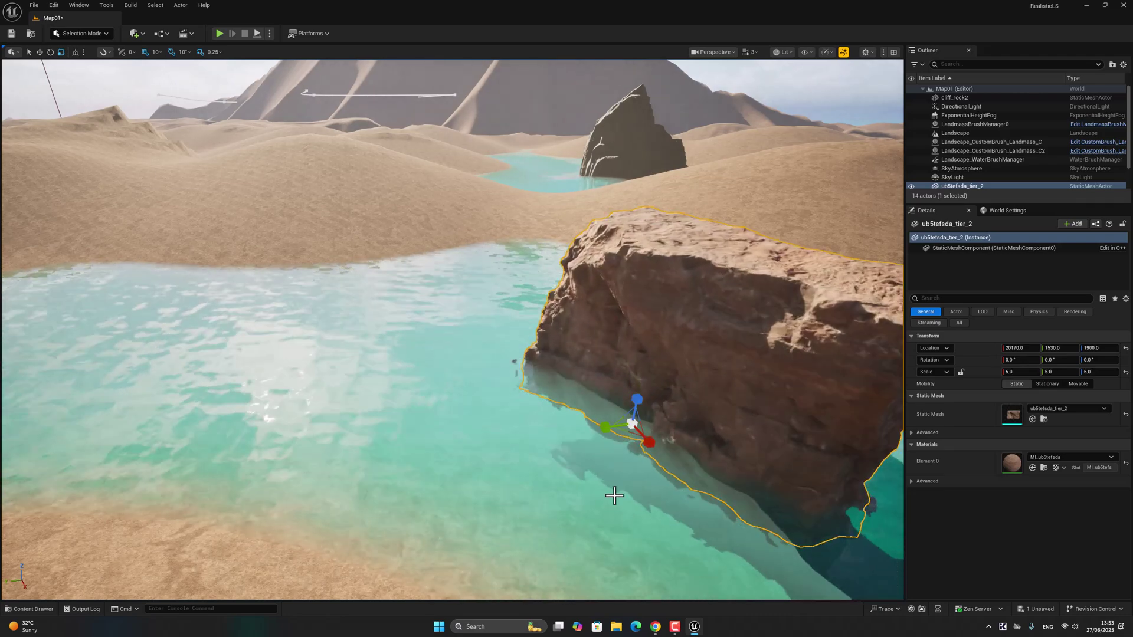
scroll(554, 508, down, 10)
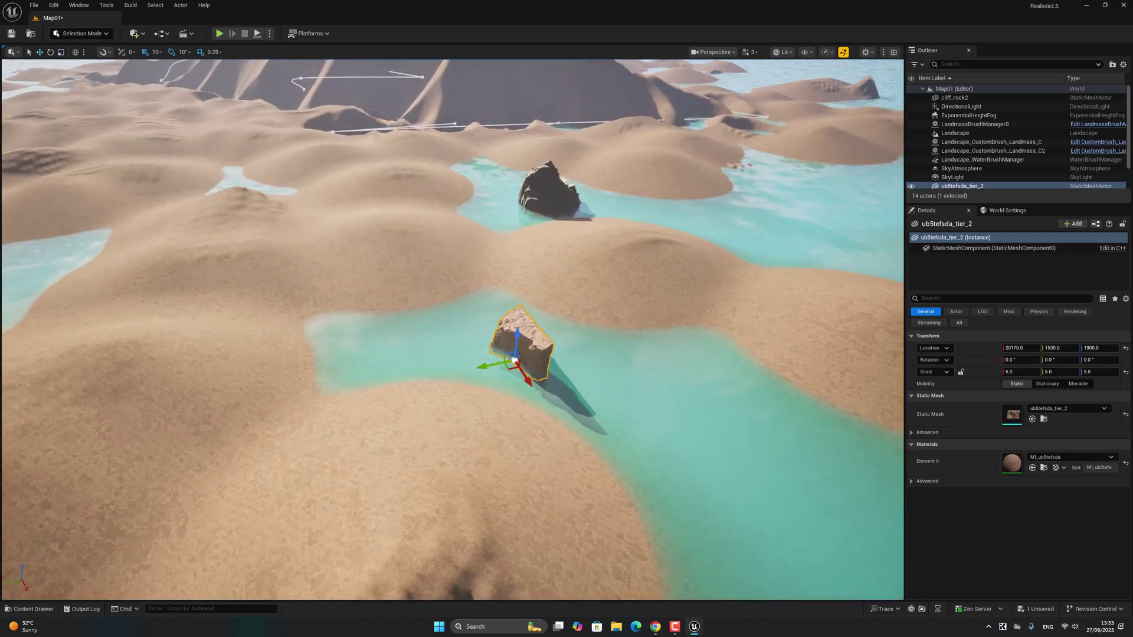
right_drag(503, 322, 532, 322)
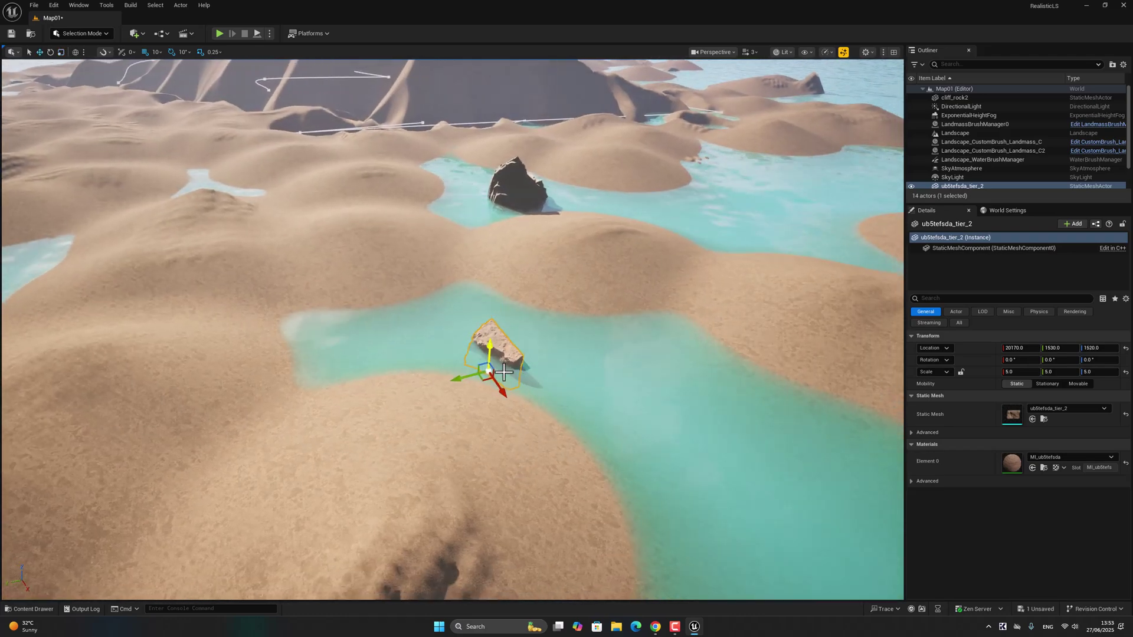
right_drag(489, 354, 534, 372)
right_drag(514, 336, 574, 311)
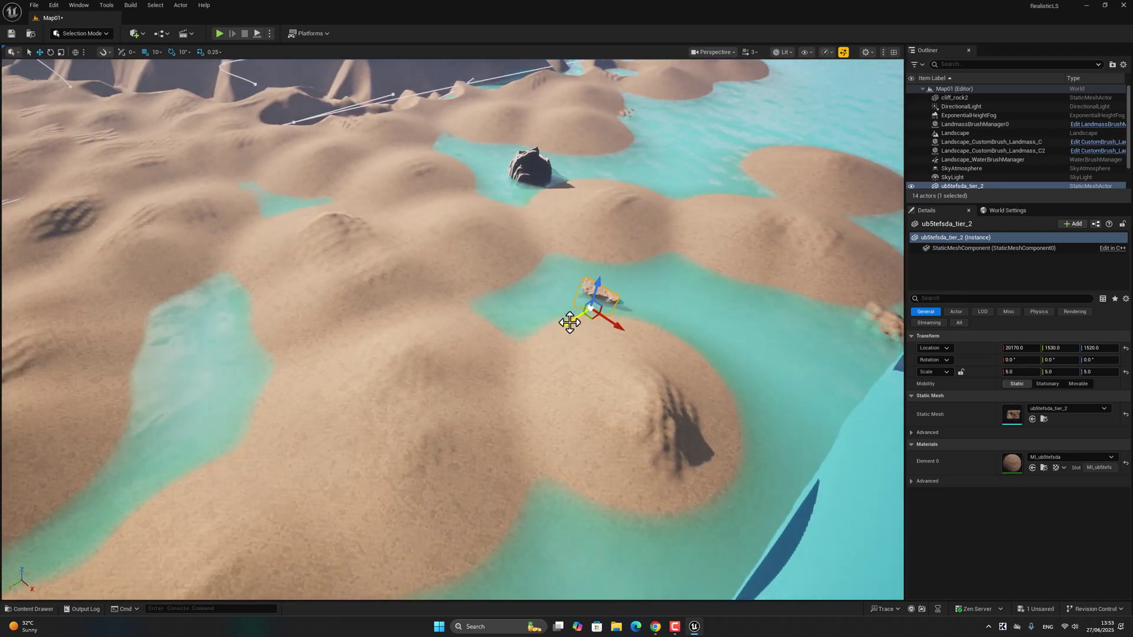
- Alt-drag copies of the scaled rock into other pools between the dunes
alt+drag(575, 322, 725, 176)
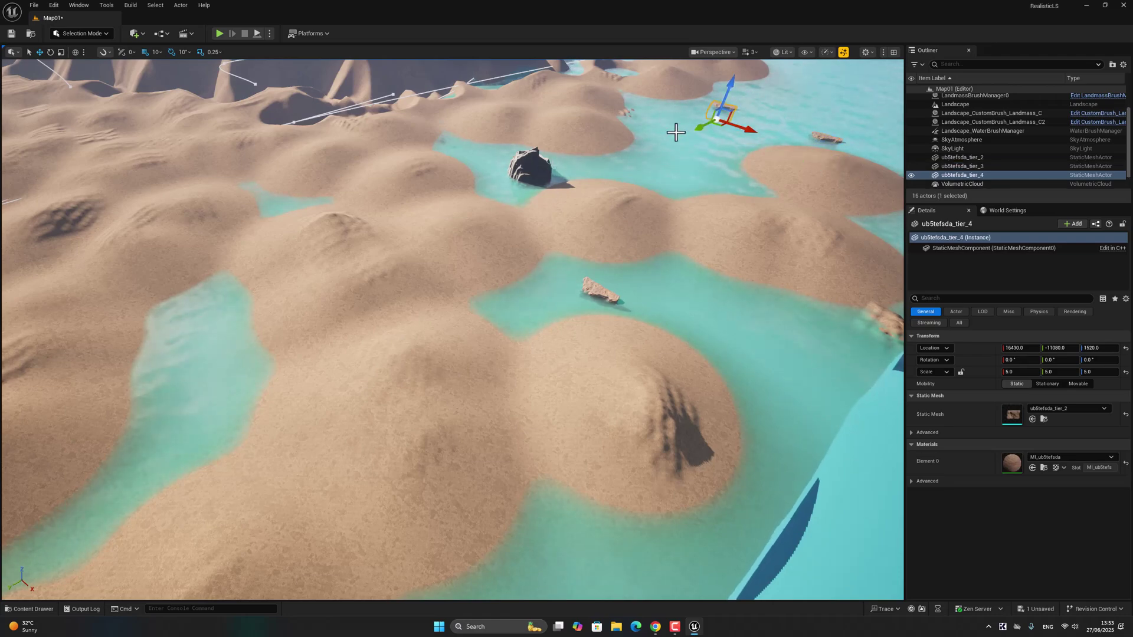
alt+drag(698, 127, 620, 187)
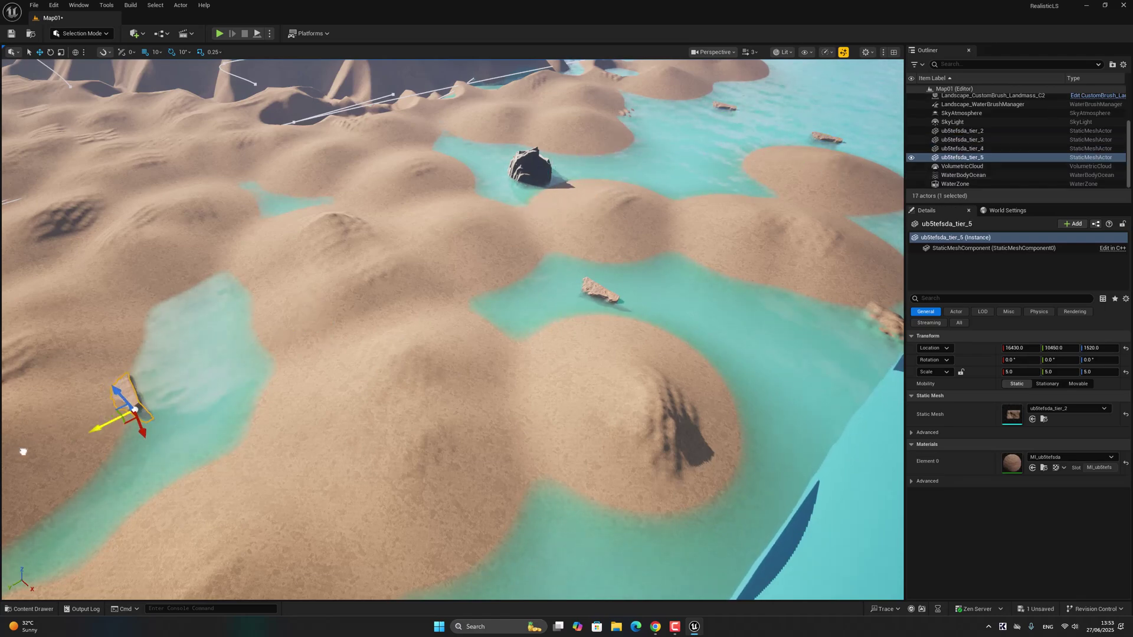
mouse_move(191, 452)
right_down()
mouse_move(112, 452)
mouse_move(192, 453)
right_up()
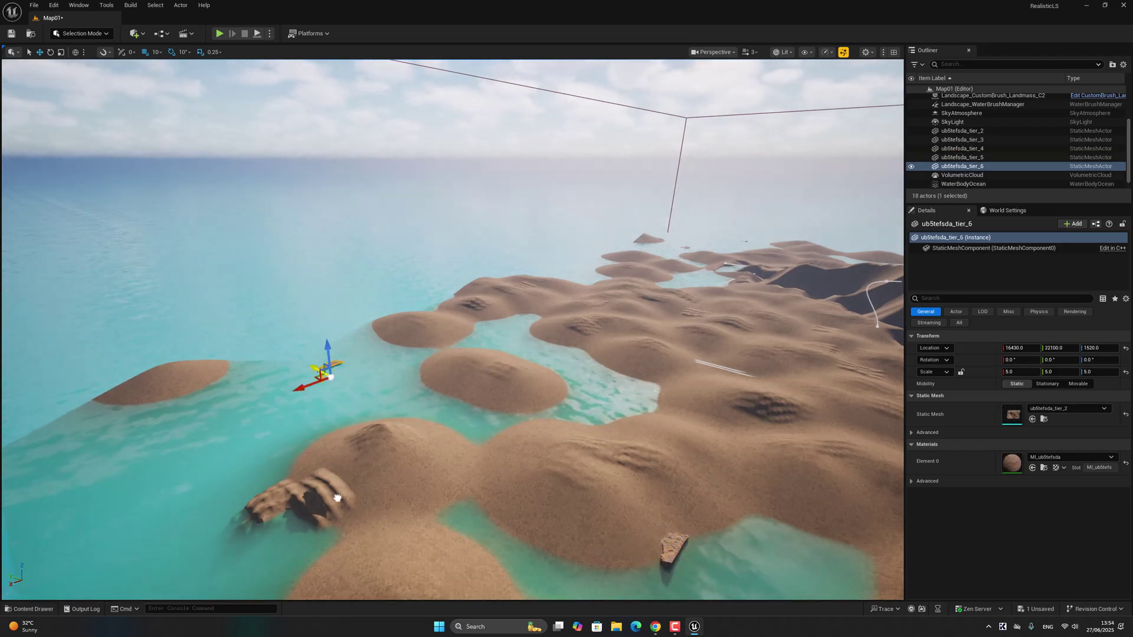
right_drag(595, 486, 694, 457)
right_click(685, 461)
key(w)
key(w)
right_drag(610, 466, 565, 546)
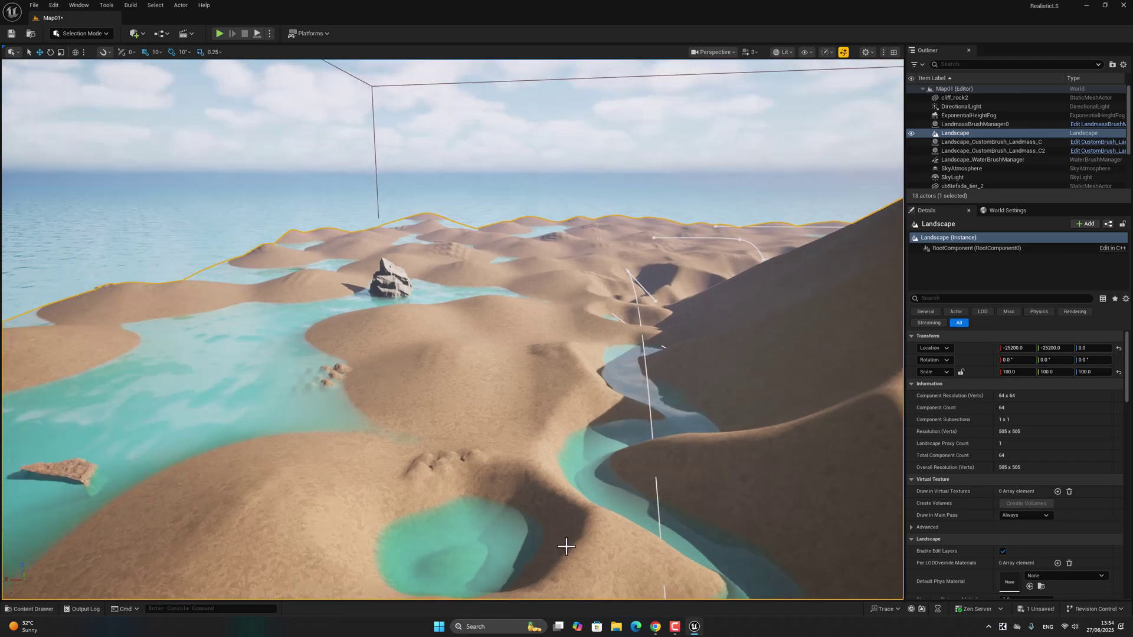
right_drag(510, 448, 546, 476)
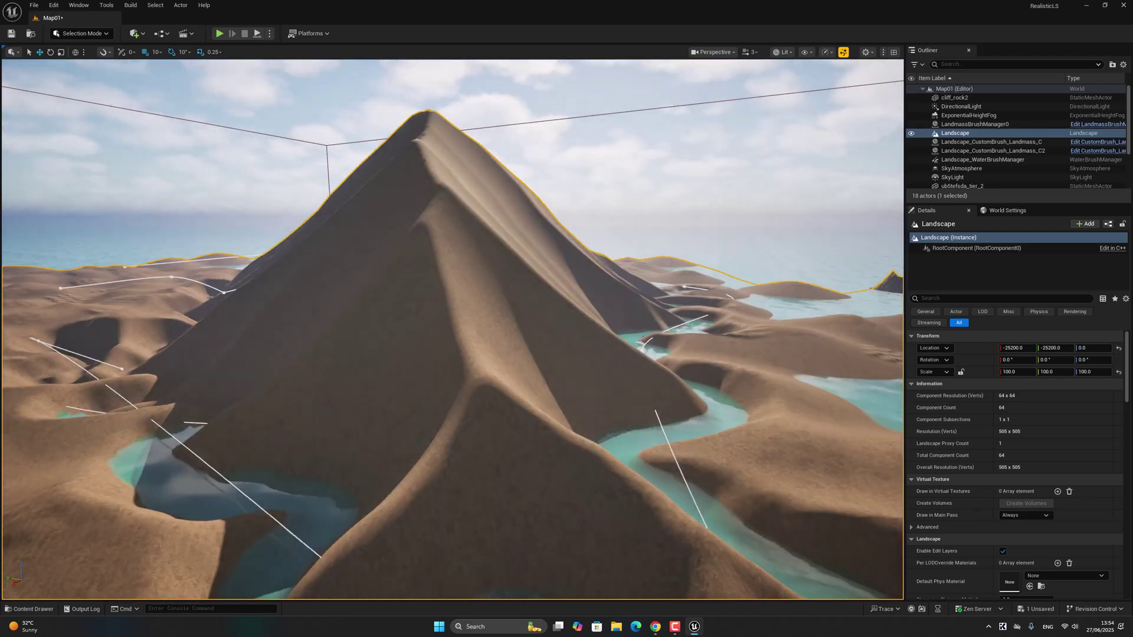